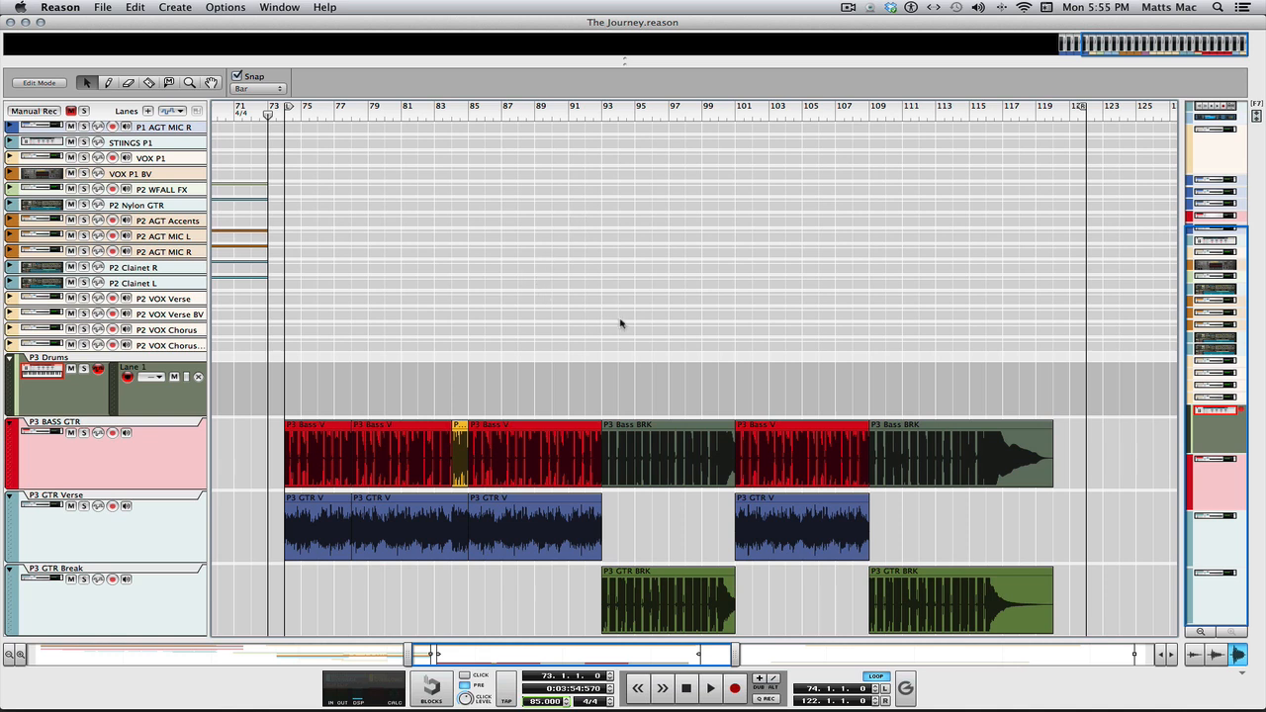
- Open the patch browser for the P3 Drums Combinator in the rack and expand Alt Drums Pack 2 in the ALT Drums location
key("F6")
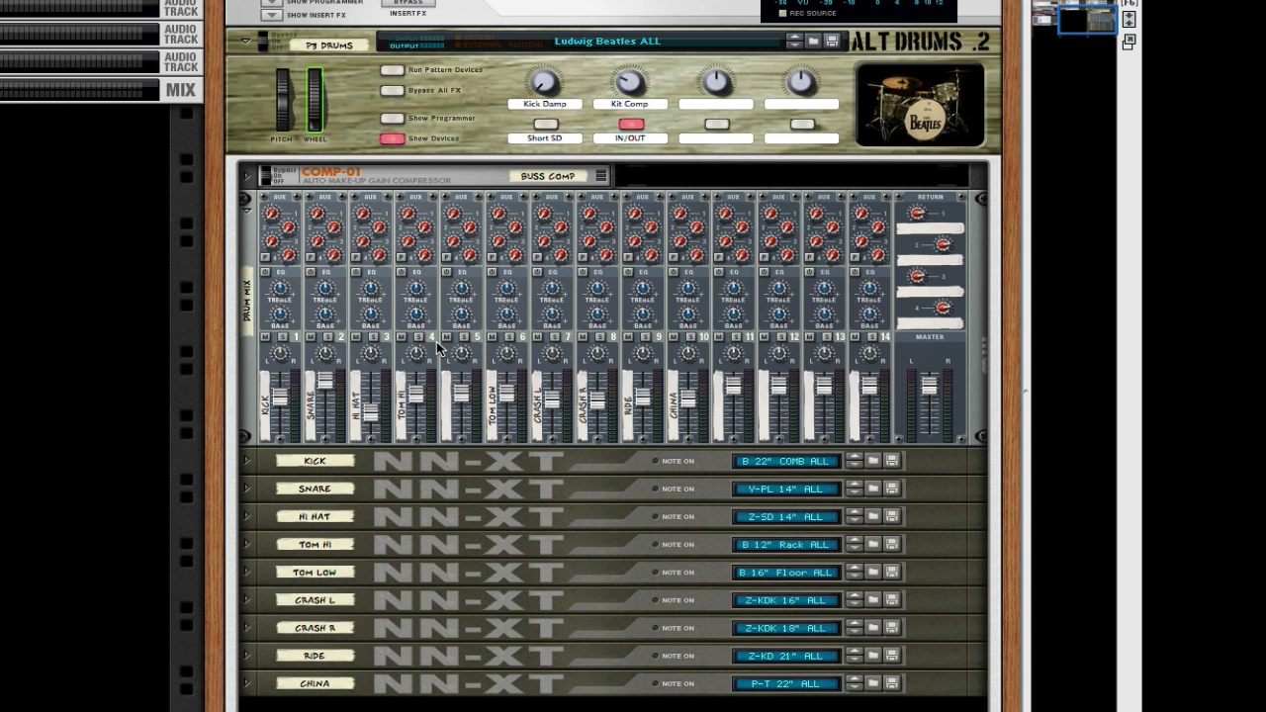
left_click(809, 41)
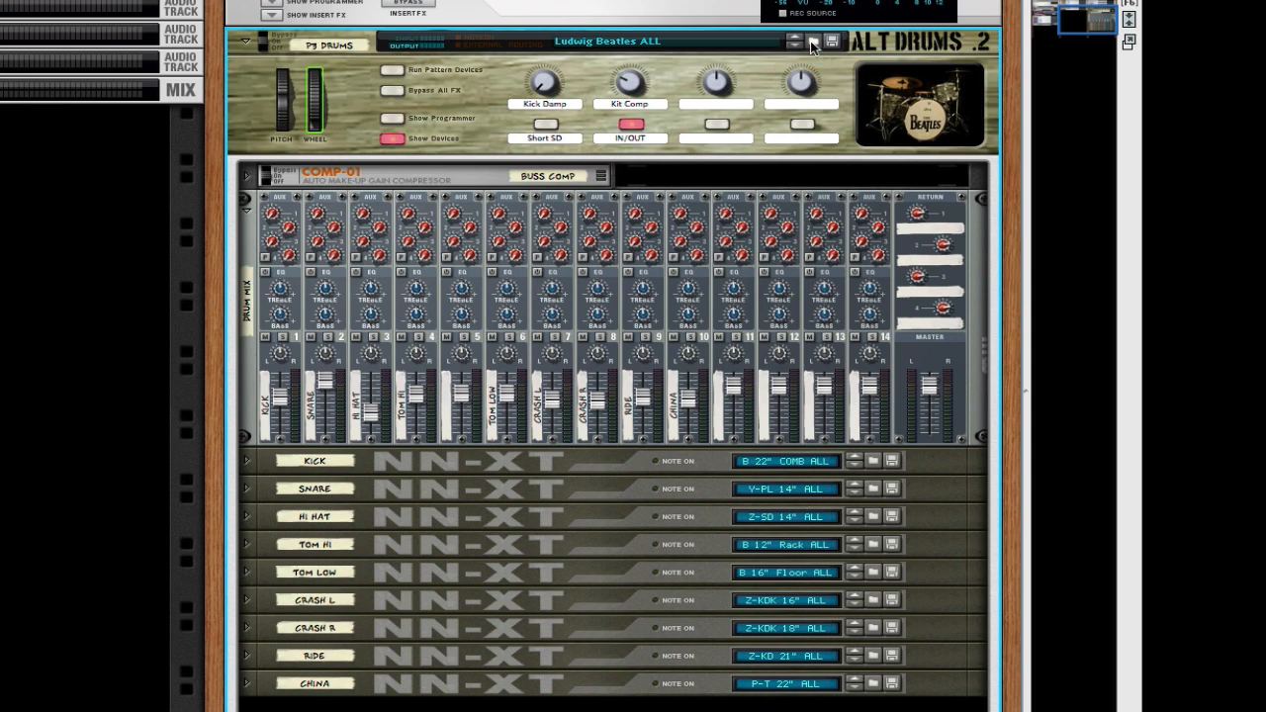
scroll(170, 198, "down", 1)
scroll(170, 198, "down", 3)
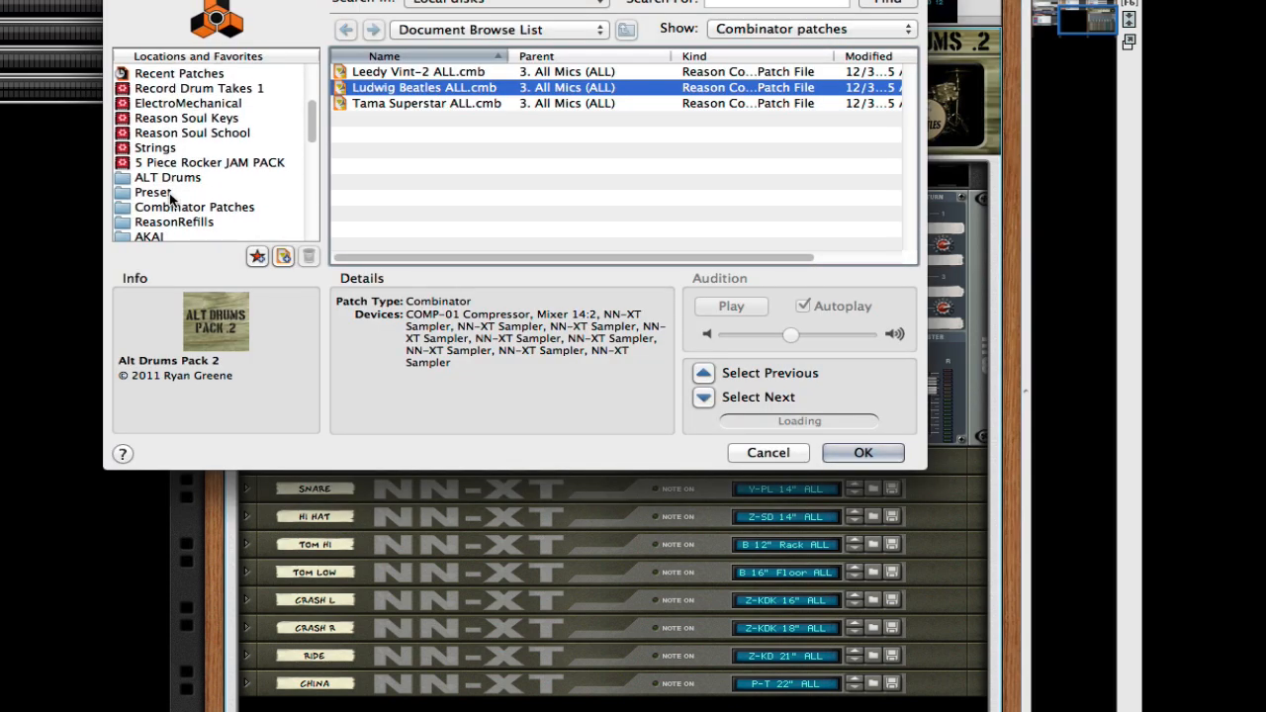
left_click(167, 177)
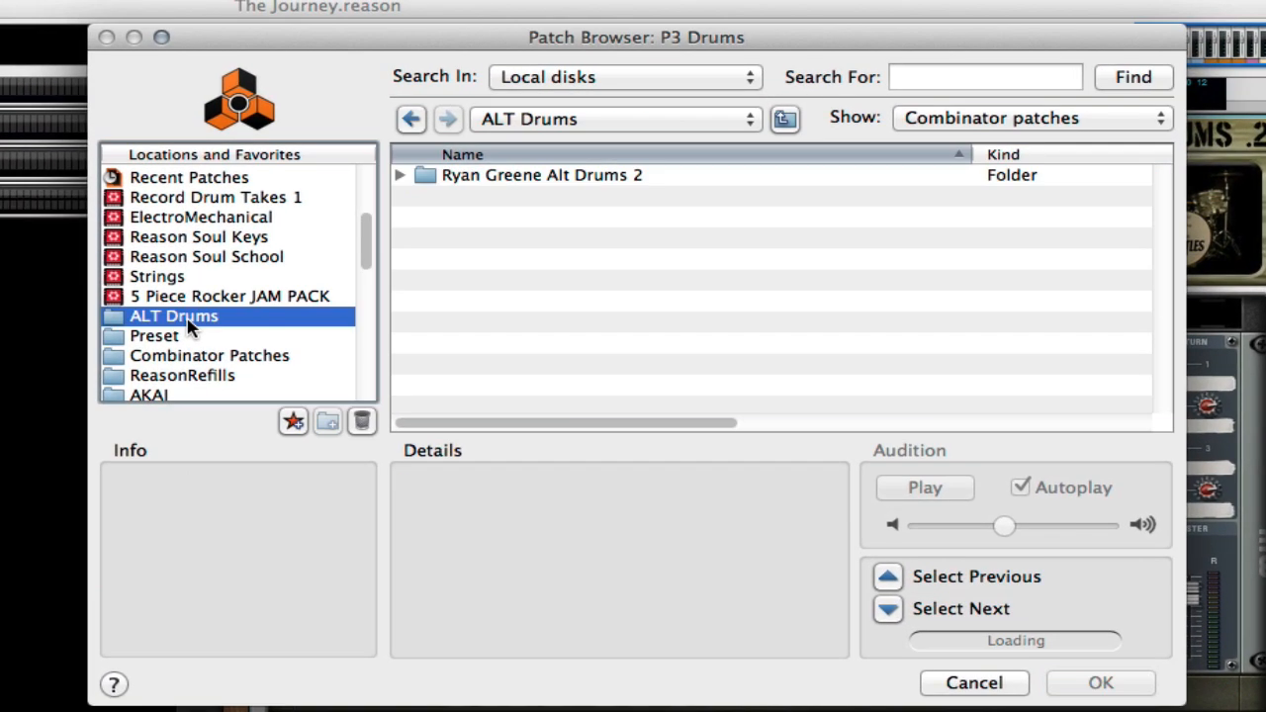
left_click(400, 175)
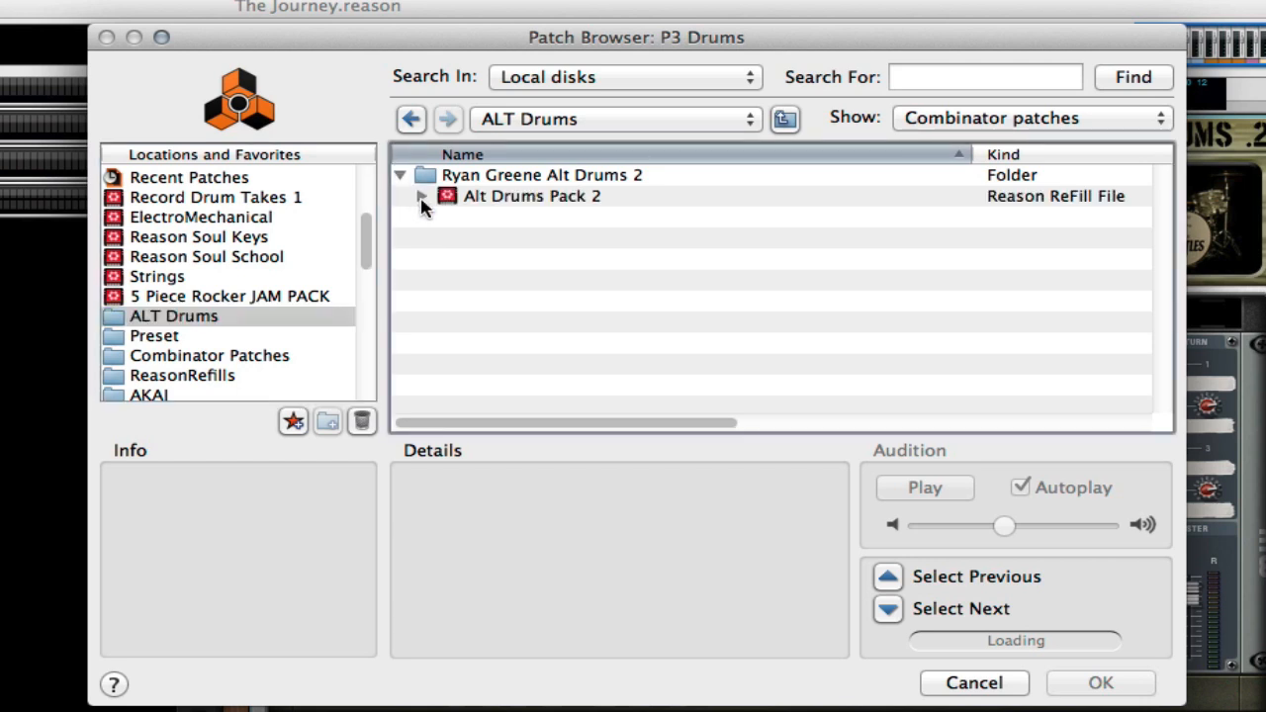
left_click(422, 195)
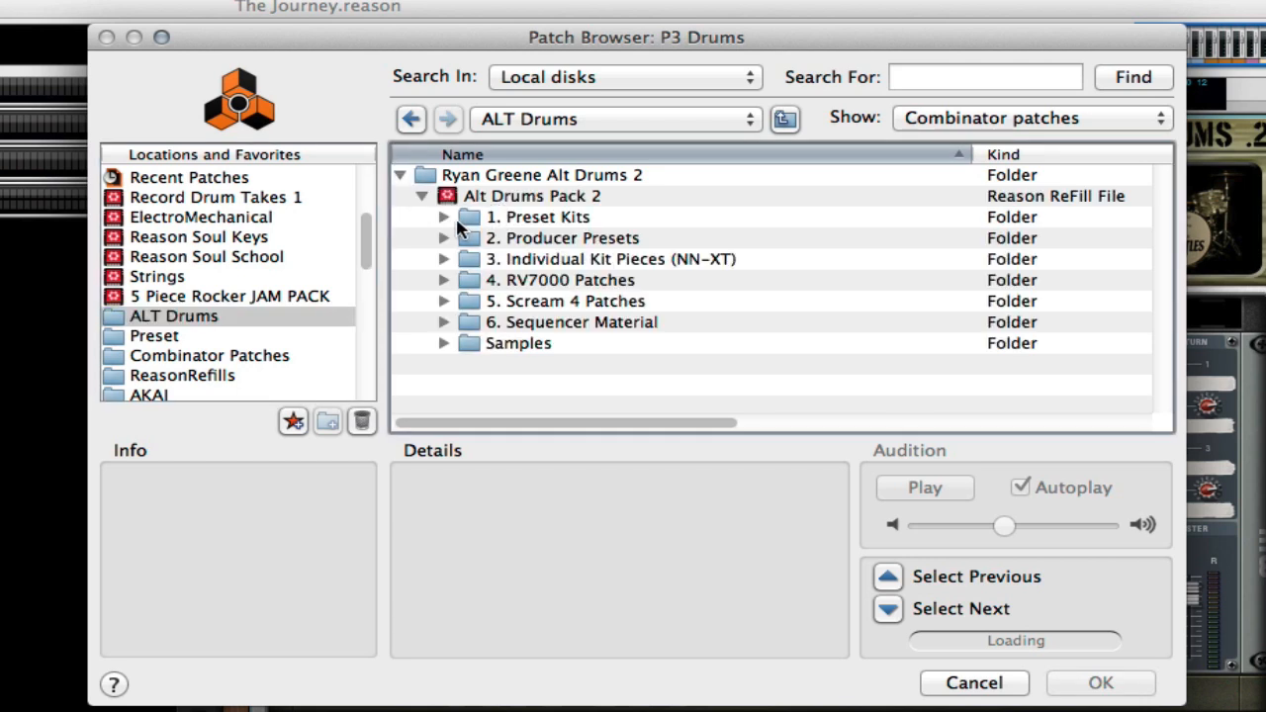
- Look through the pack's Preset Kits, Producer Presets and Individual Kit Pieces (NN-XT) folders
left_click(444, 218)
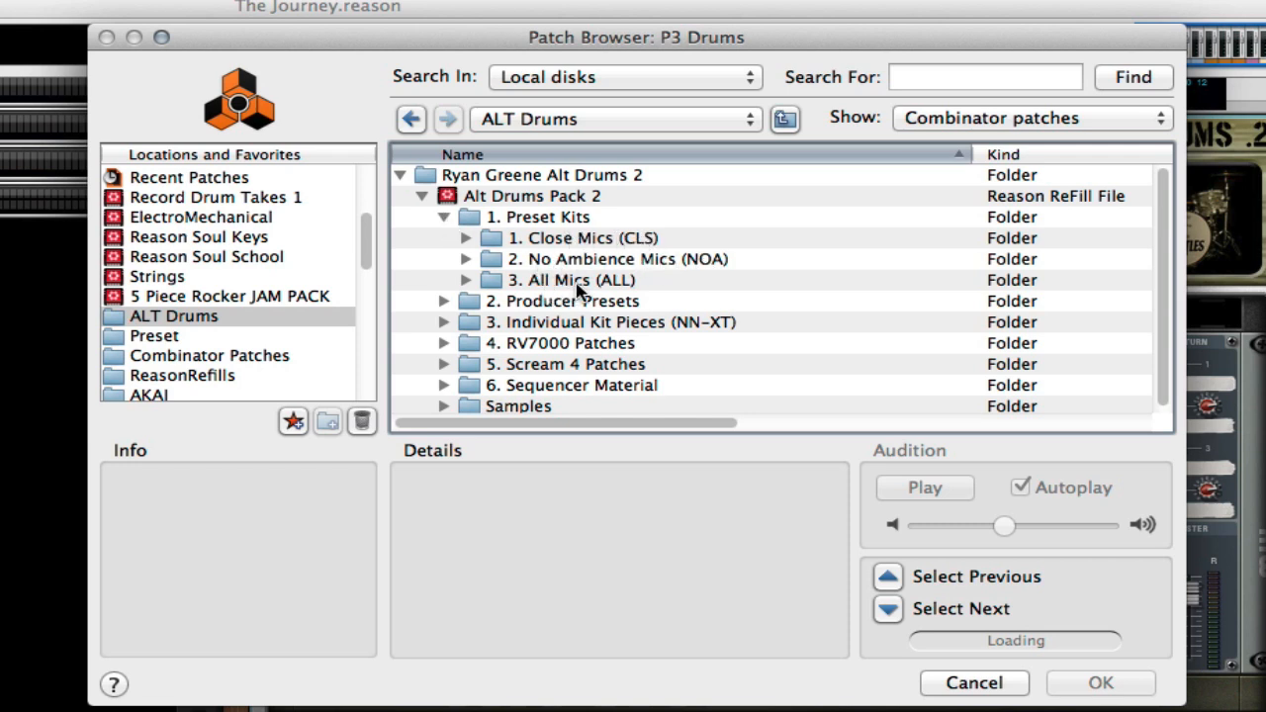
left_click(444, 217)
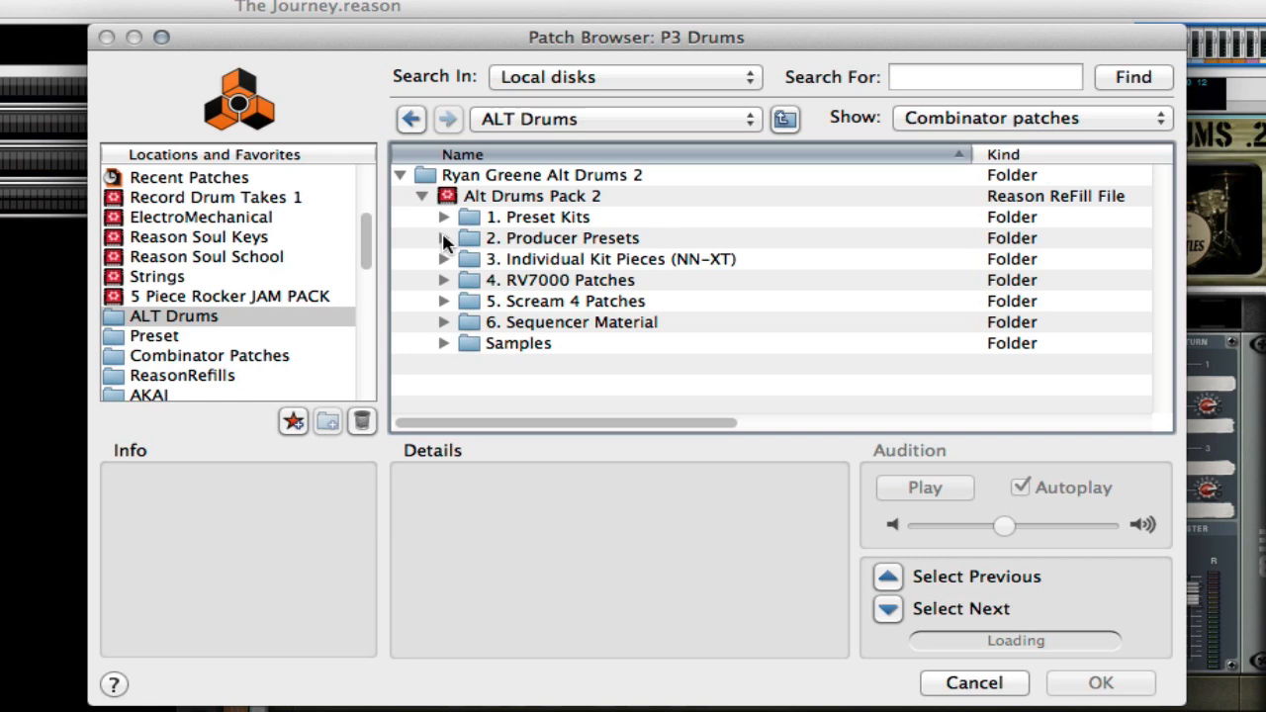
left_click(443, 238)
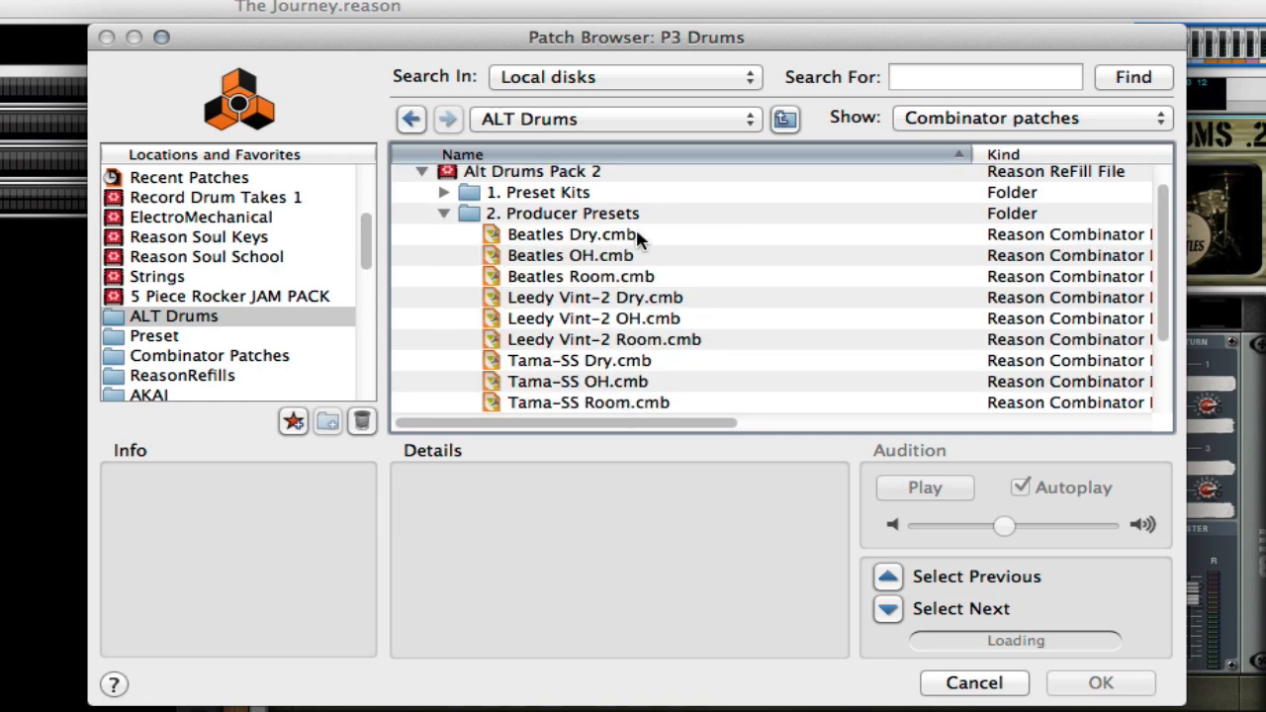
left_click(442, 214)
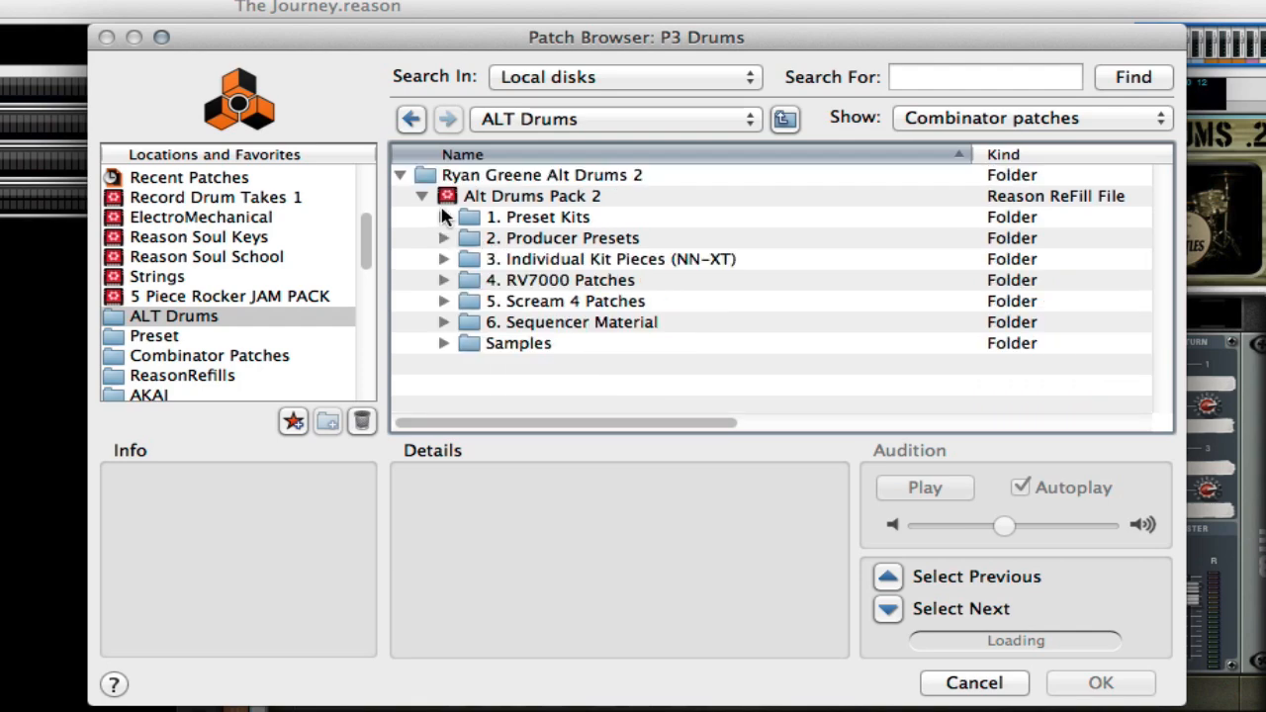
left_click(443, 259)
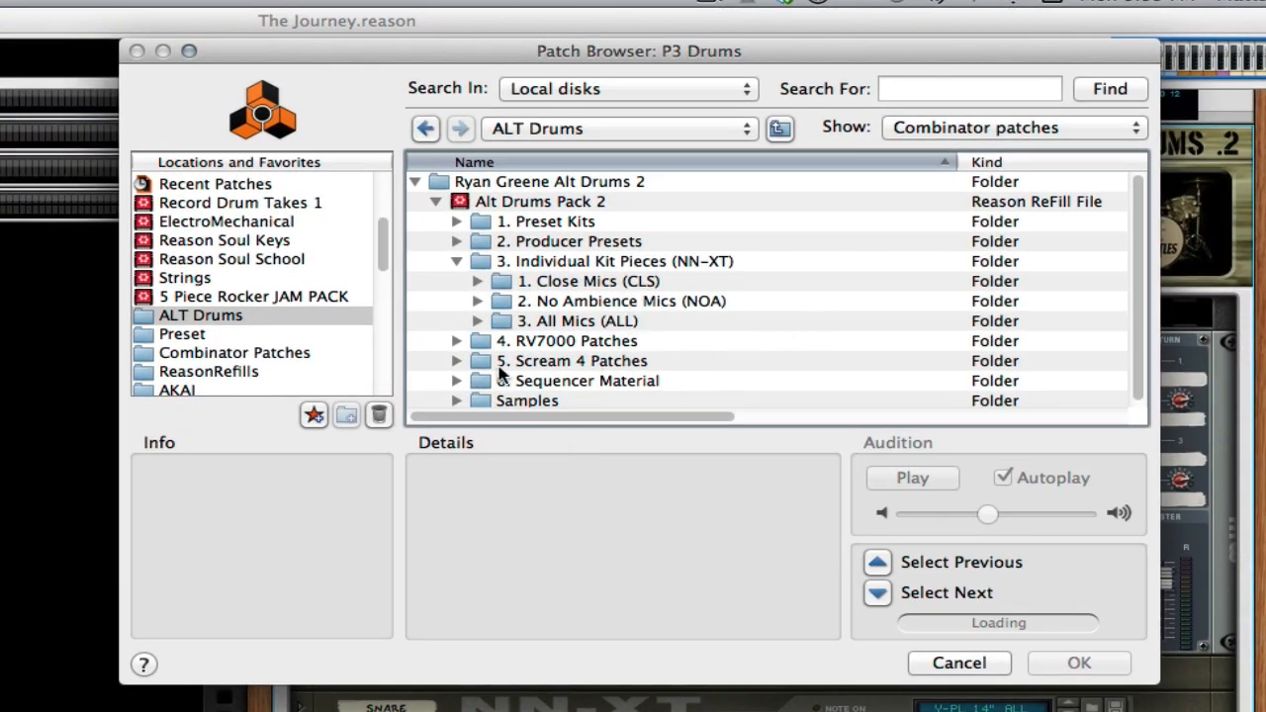
- Inspect the Hard Rock MIDI folders under Sequencer Material, then leave the patch browser without loading a patch
scroll(455, 382, "down", 1)
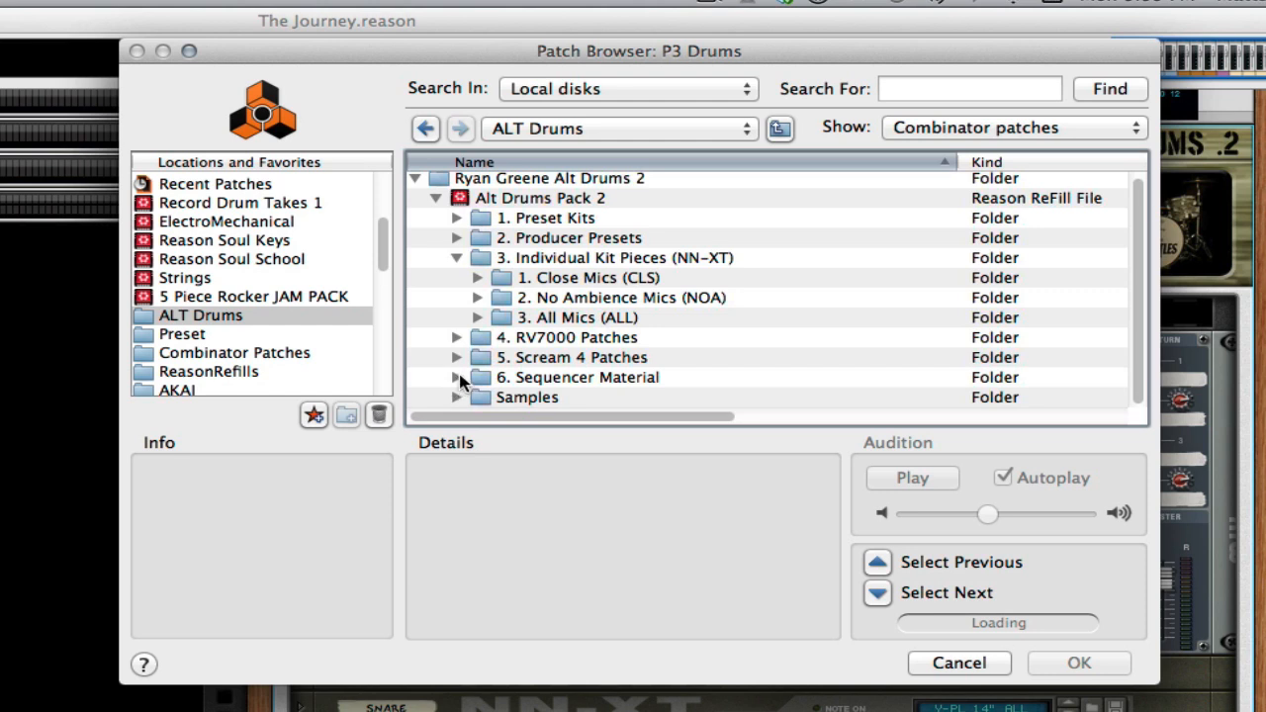
left_click(458, 379)
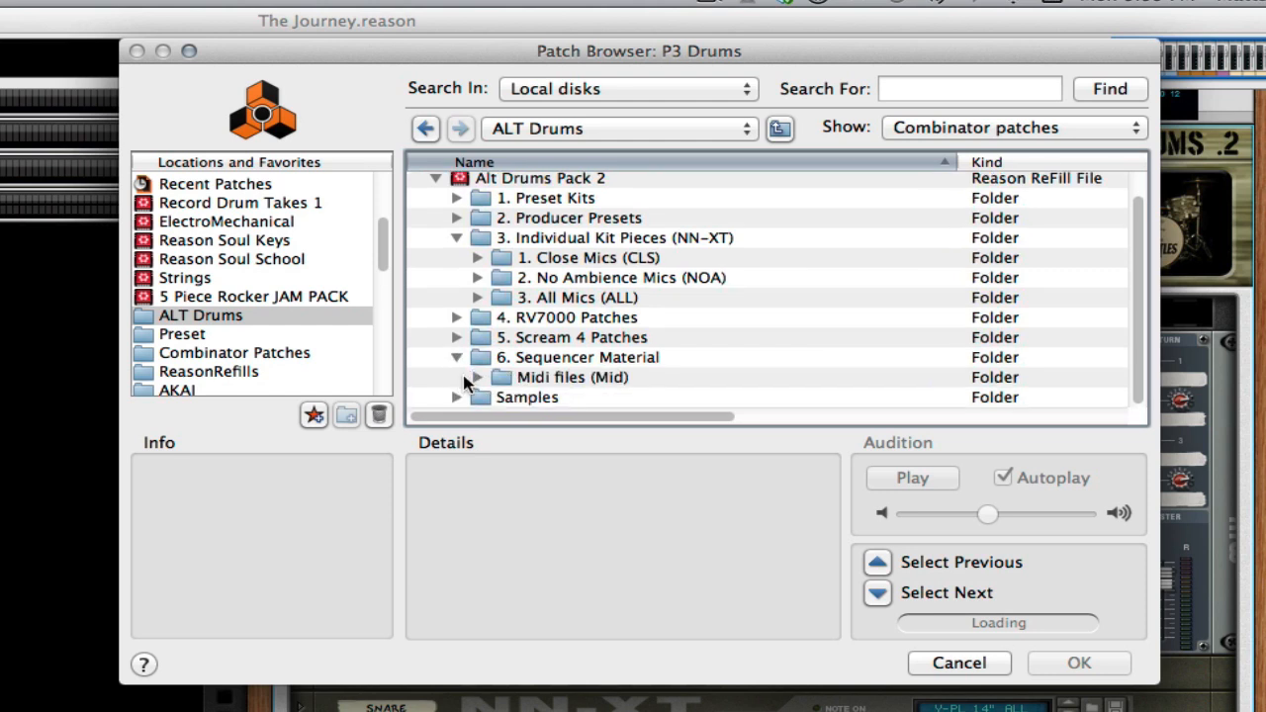
left_click(477, 378)
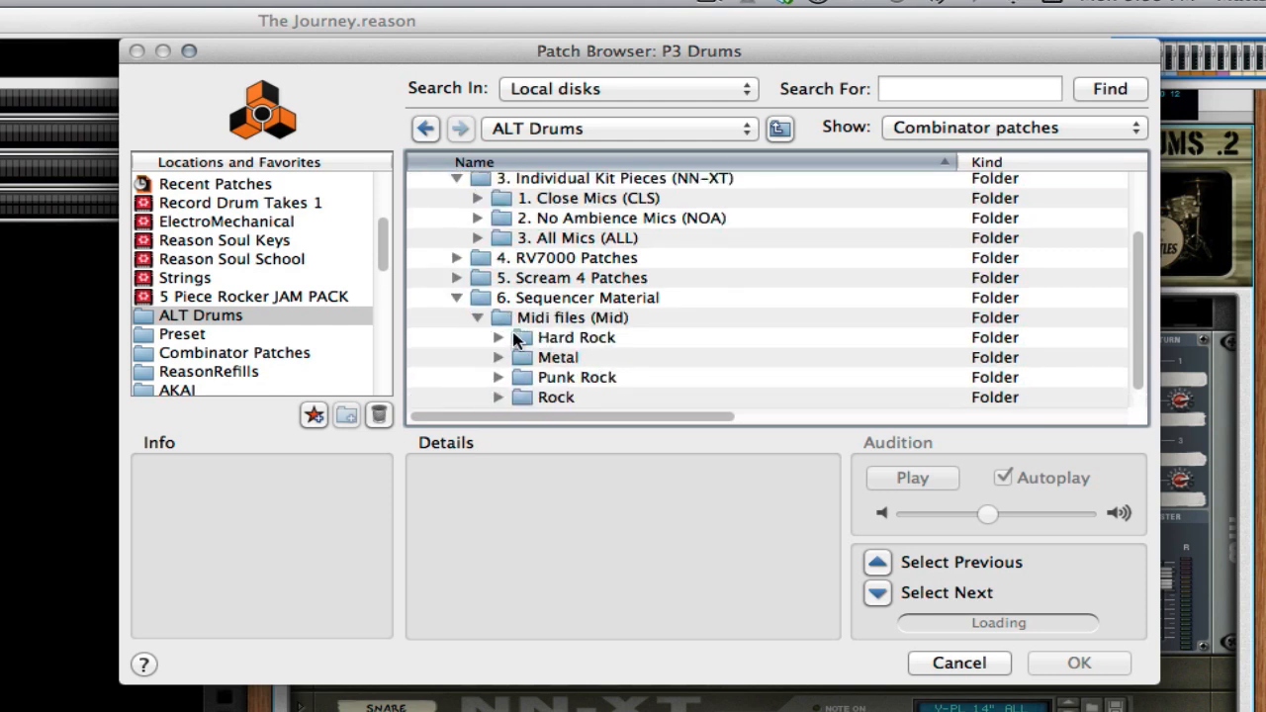
left_click(499, 337)
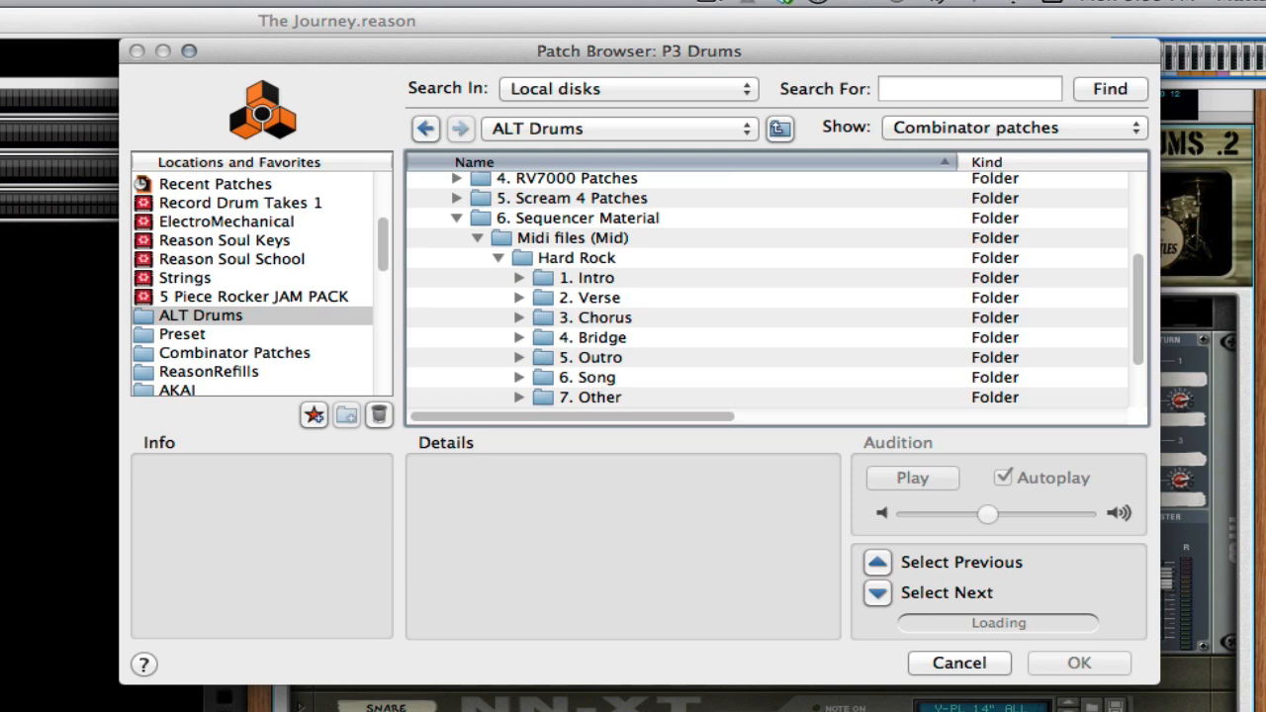
left_click(457, 219)
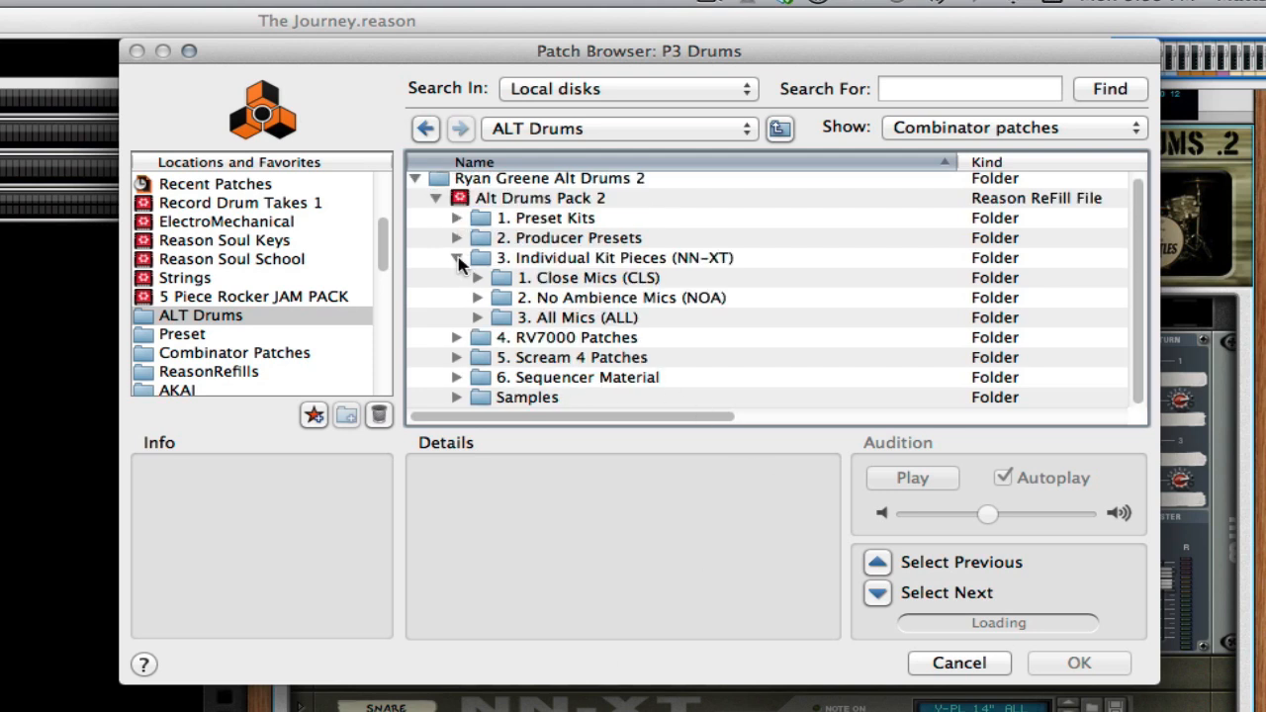
left_click(456, 258)
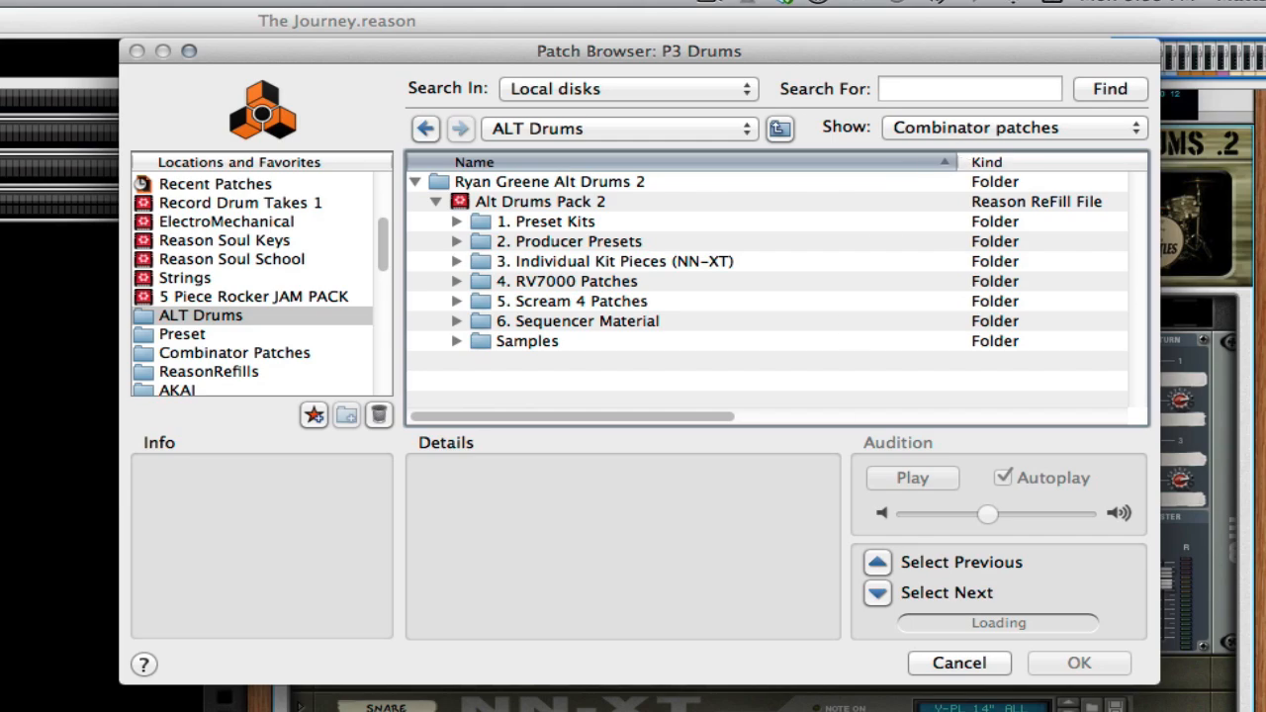
left_click(957, 664)
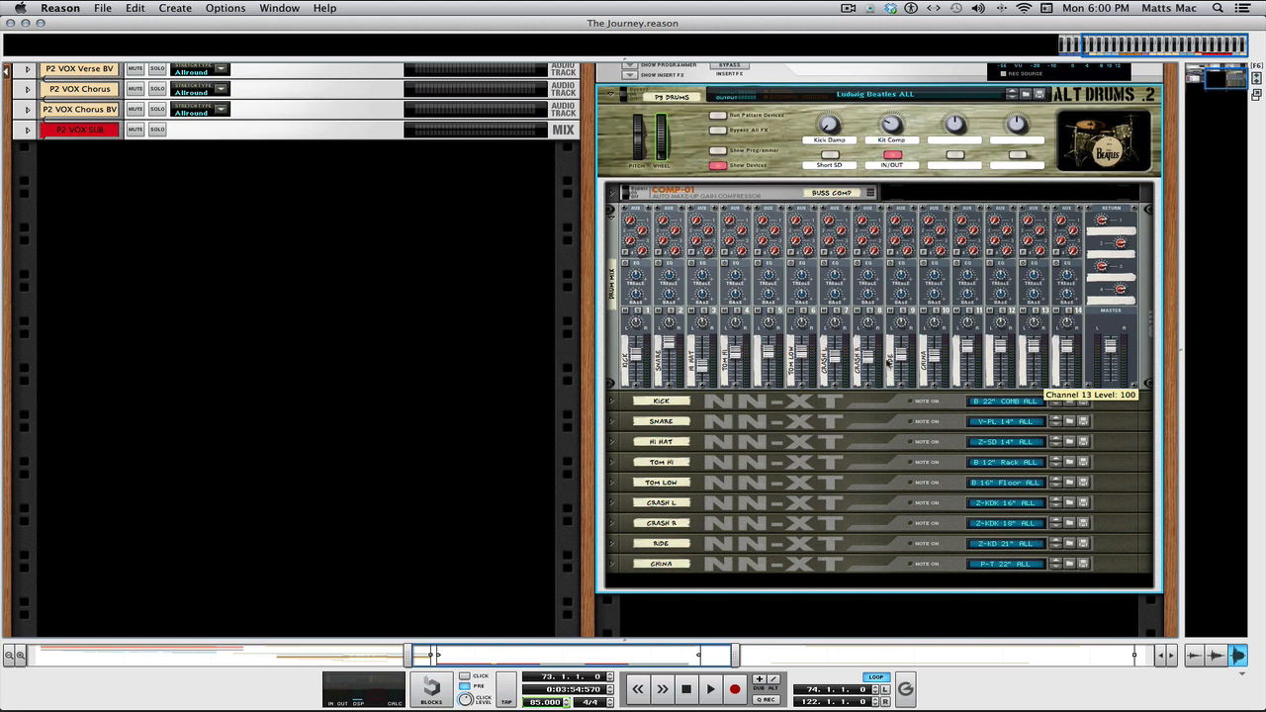
- Return to the sequencer and record the drum performance on the P3 Drums track
key("F7")
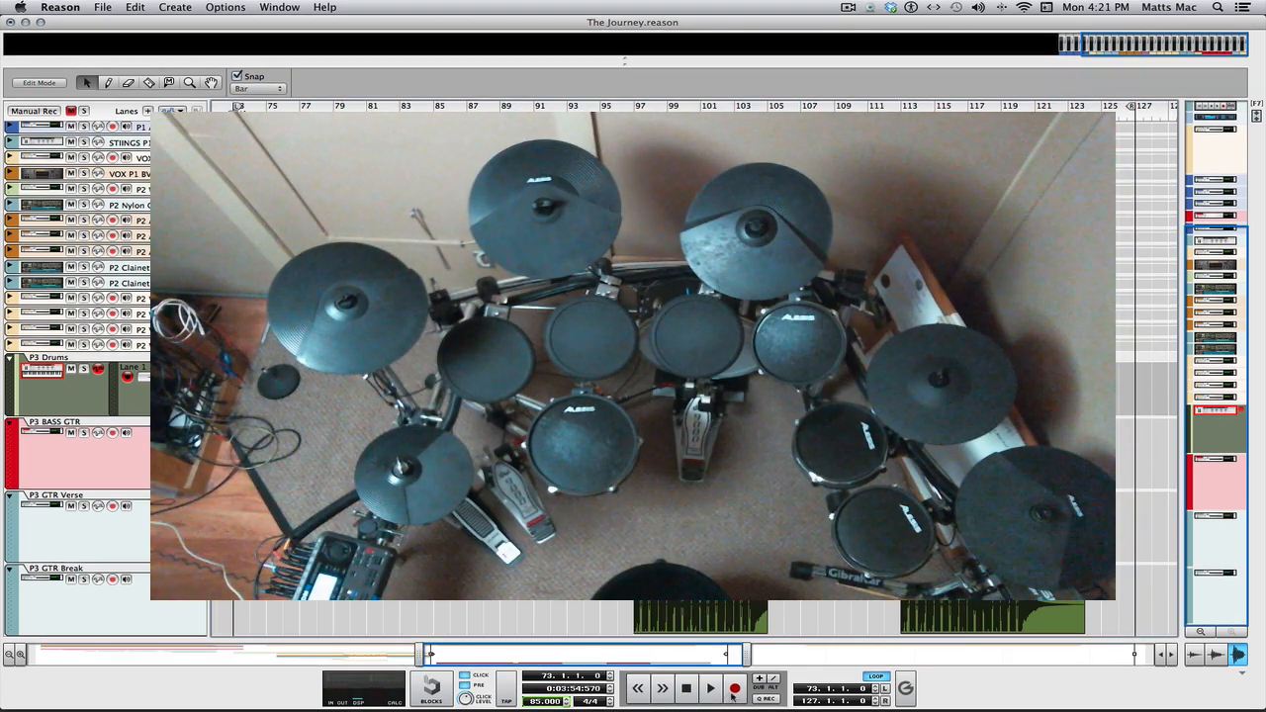
left_click(734, 691)
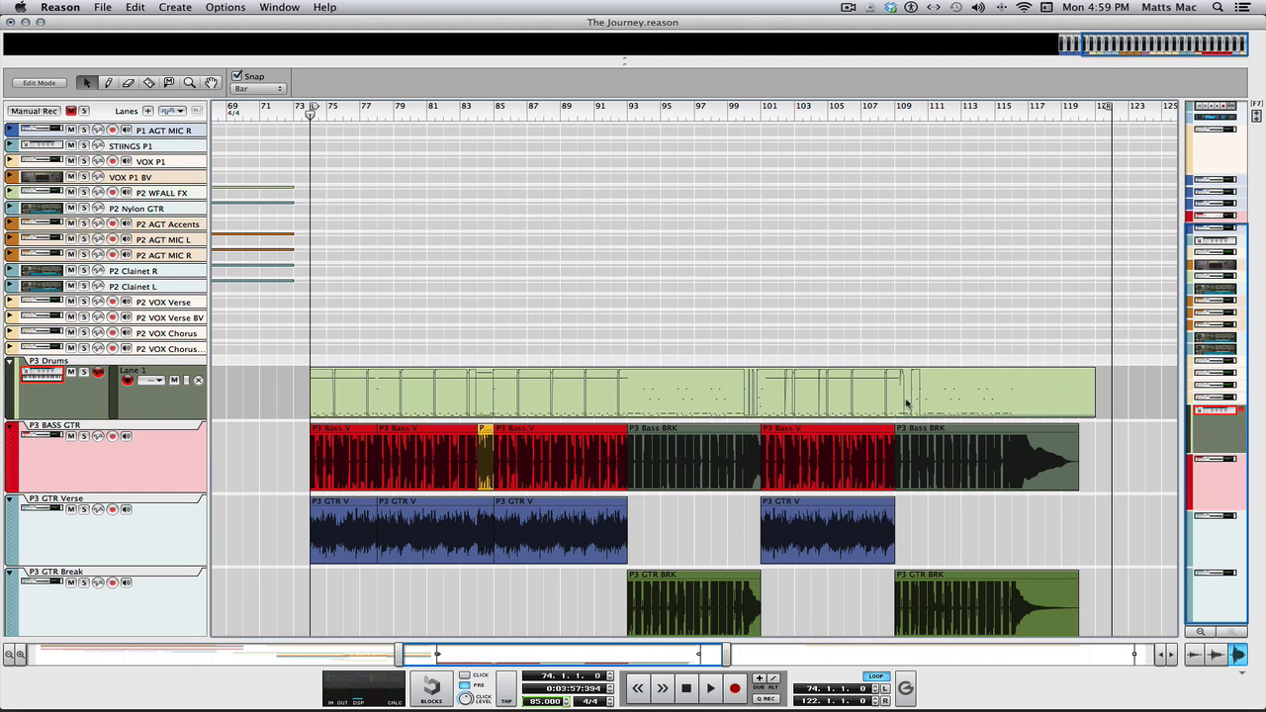
- Open the recorded P3 Drums clip for note editing, zoomed in on its first beats from bar 74
double_click(402, 390)
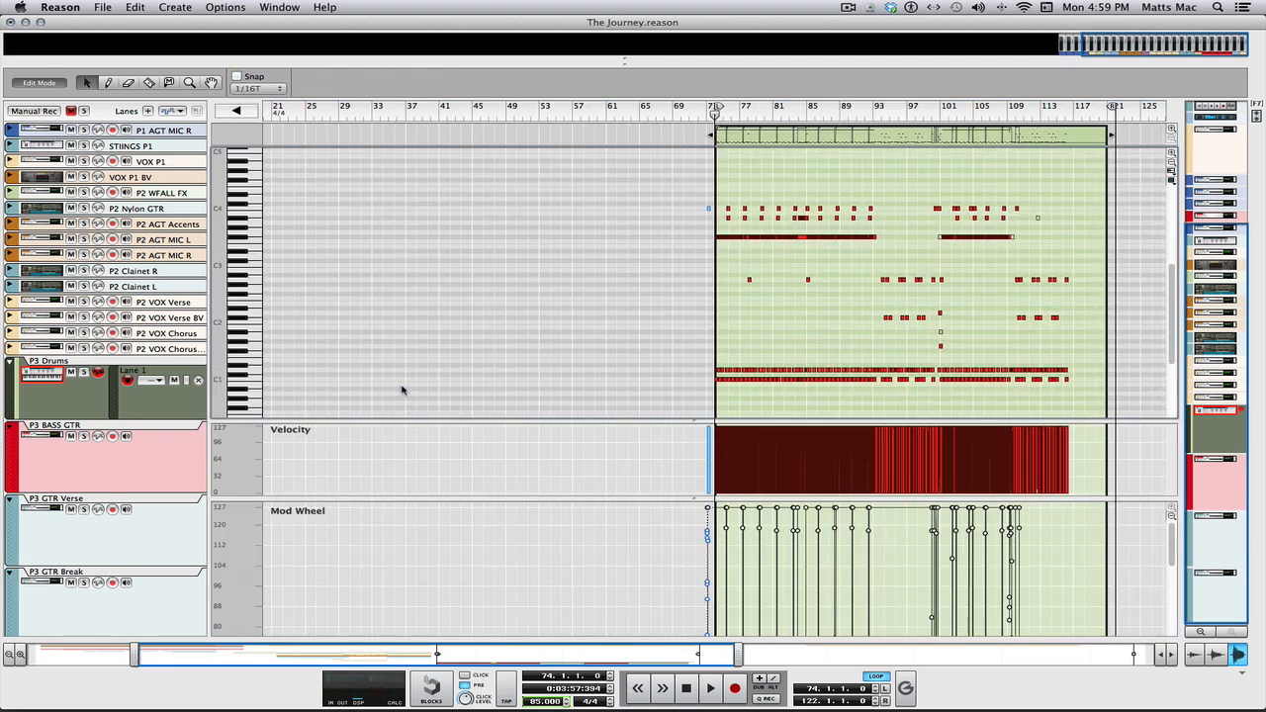
key("h")
key("h")
key("h")
key("h")
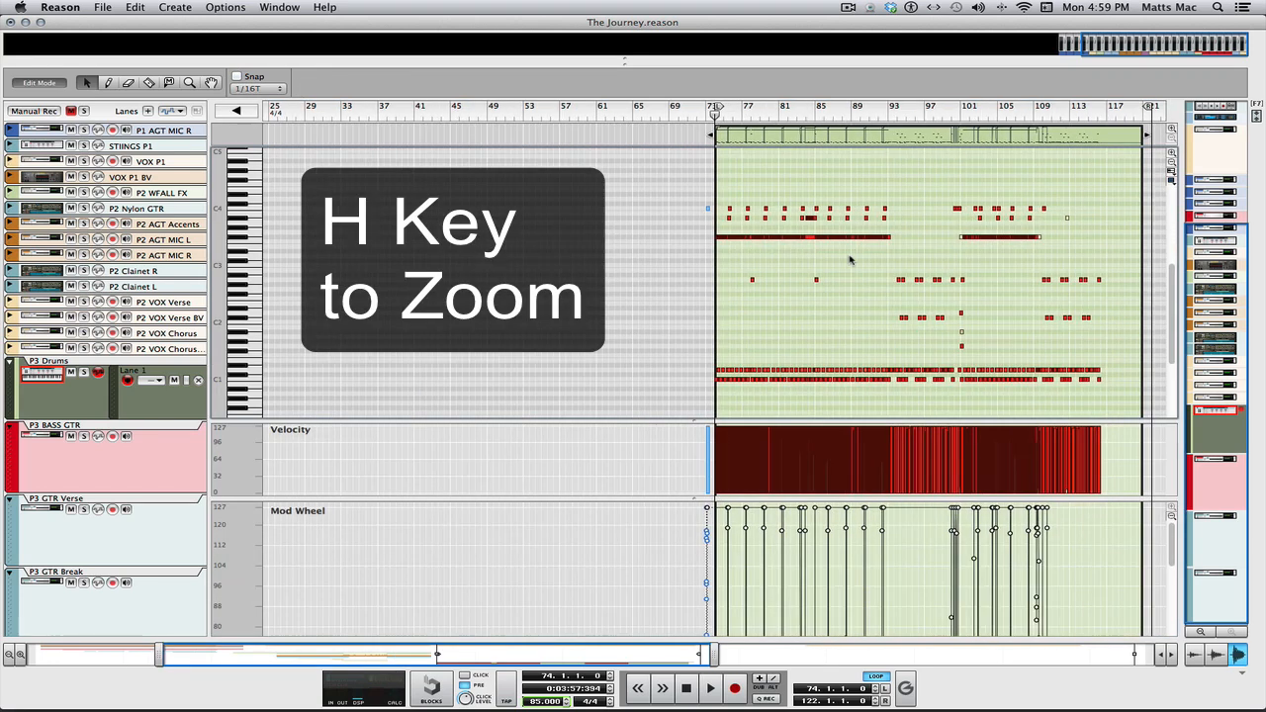
key("h")
key("h")
key("h")
key("h")
key("h")
key("h")
key("h")
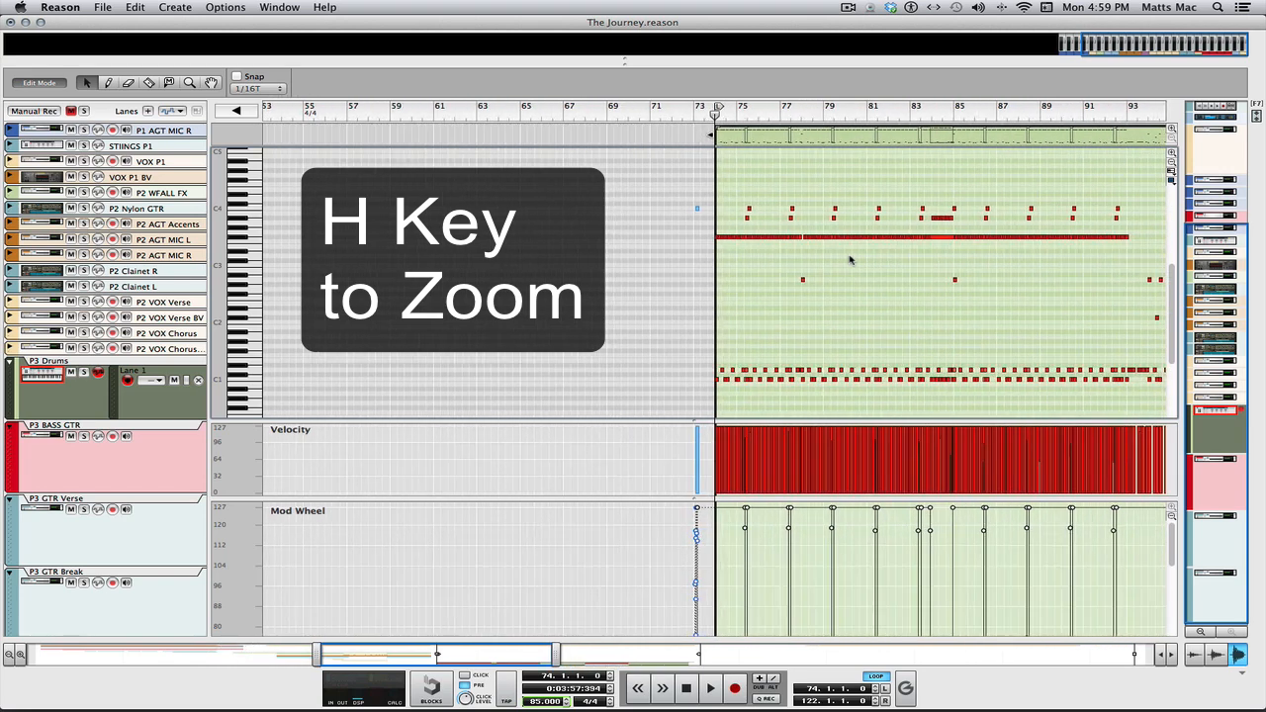
key("h")
key("h")
key("h")
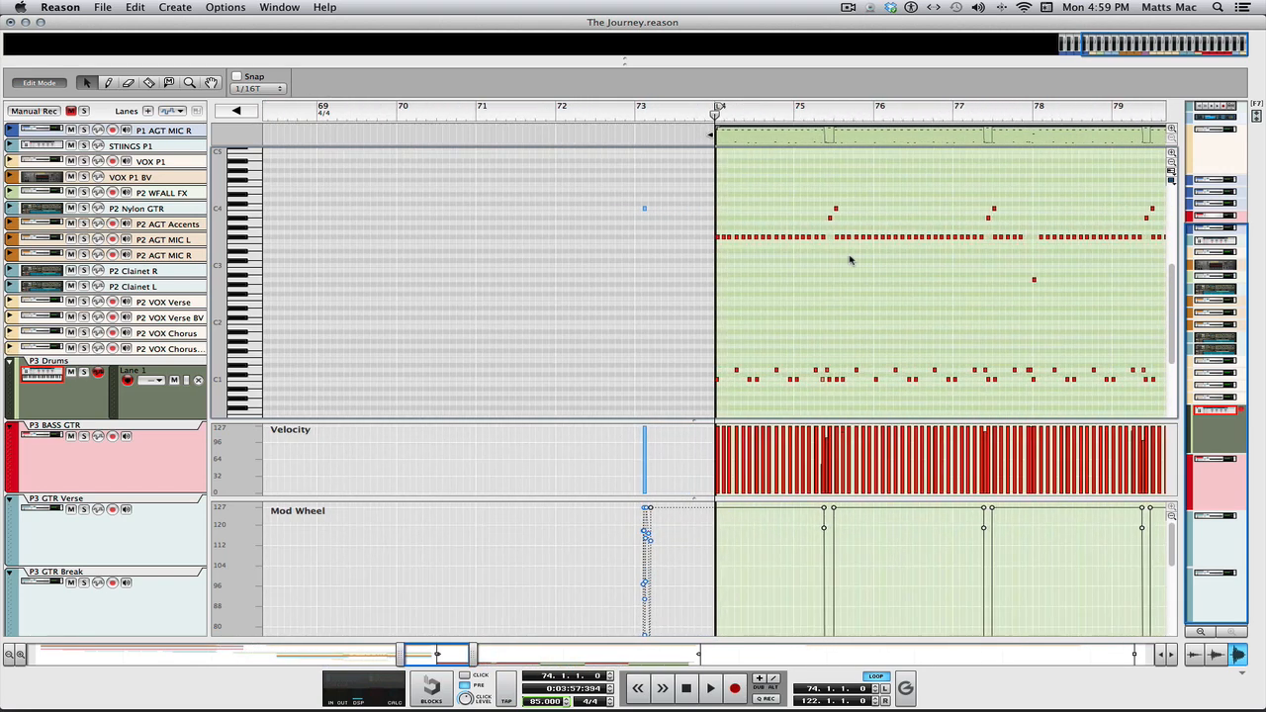
scroll(849, 259, "right", 3)
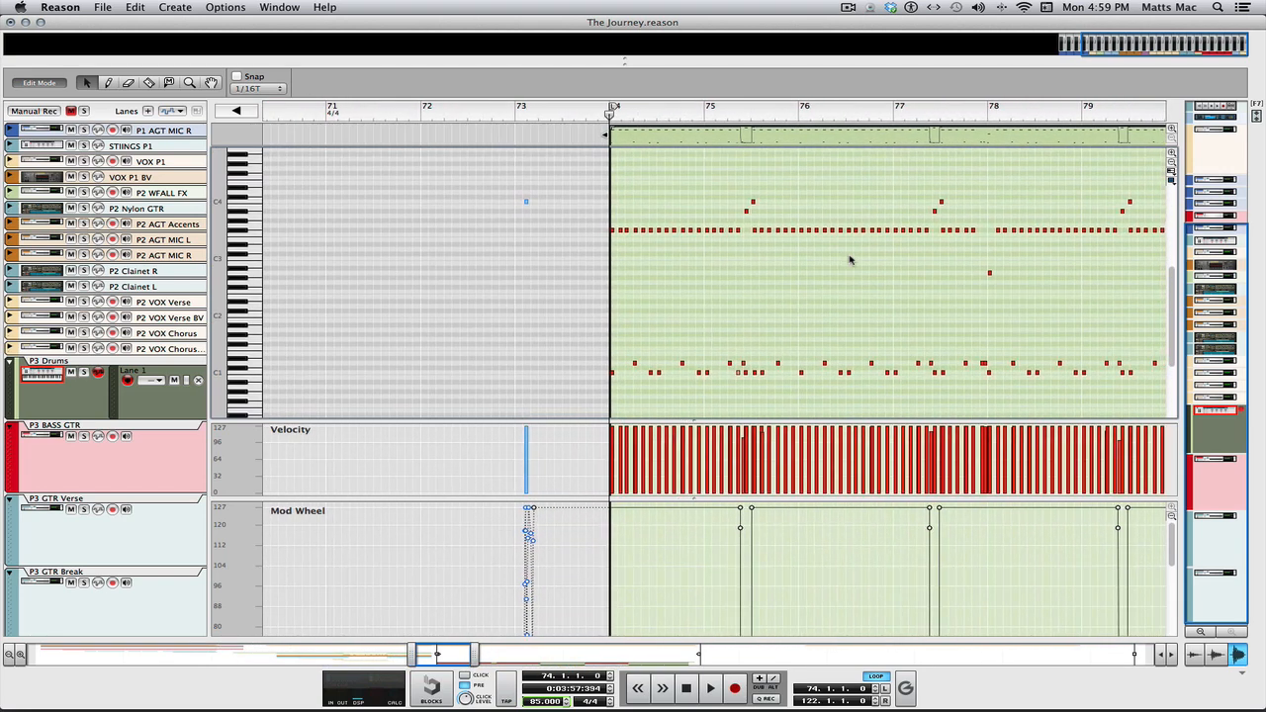
key("h")
key("h")
key("h")
key("h")
key("h")
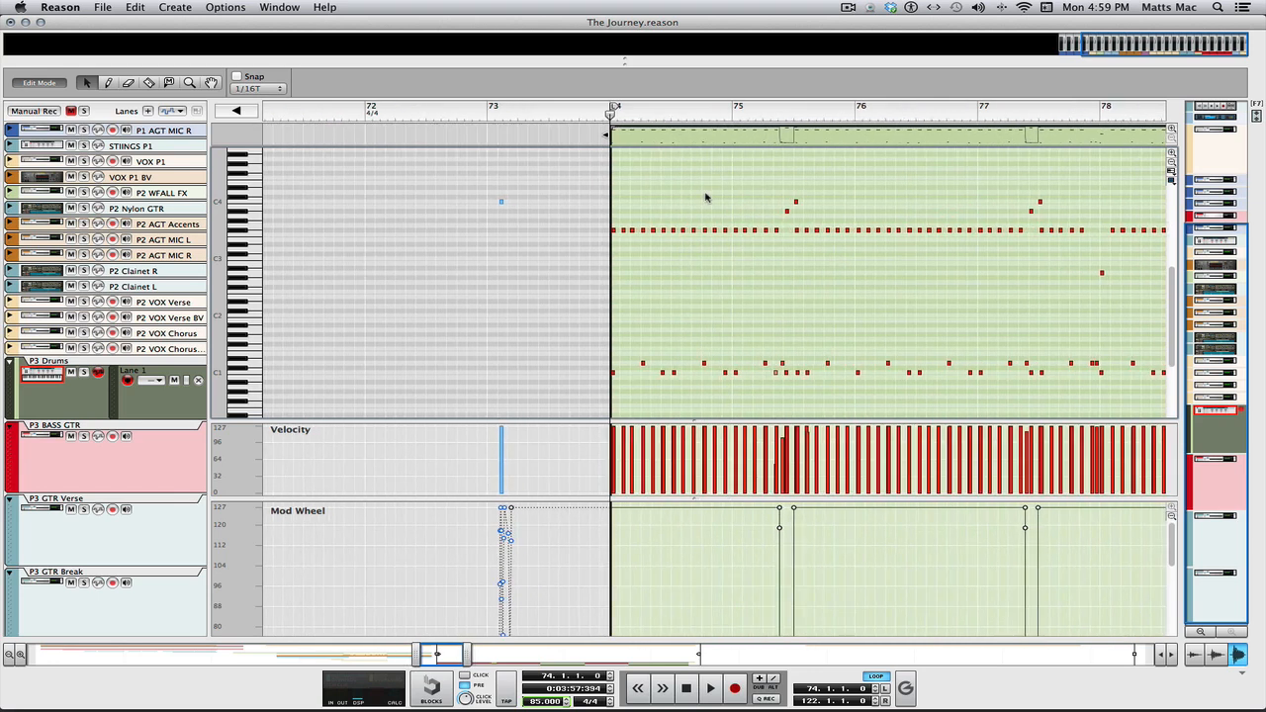
key("h")
key("h")
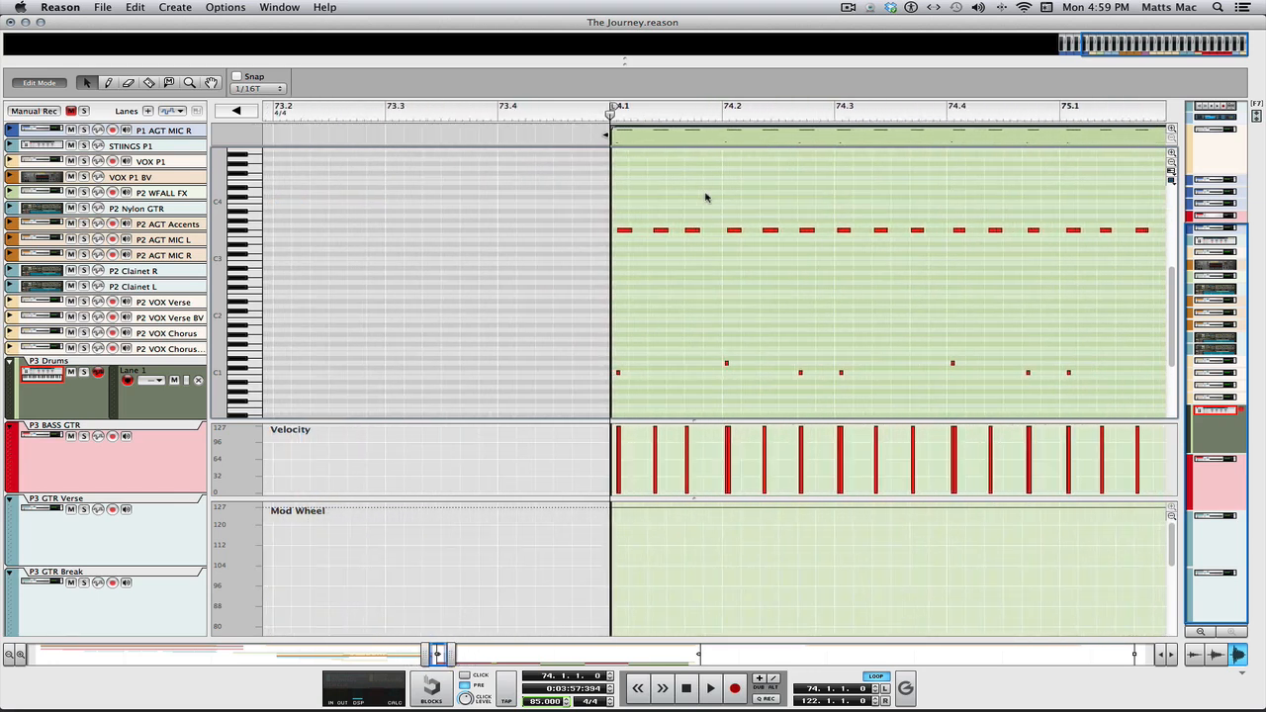
scroll(705, 197, "up", 1)
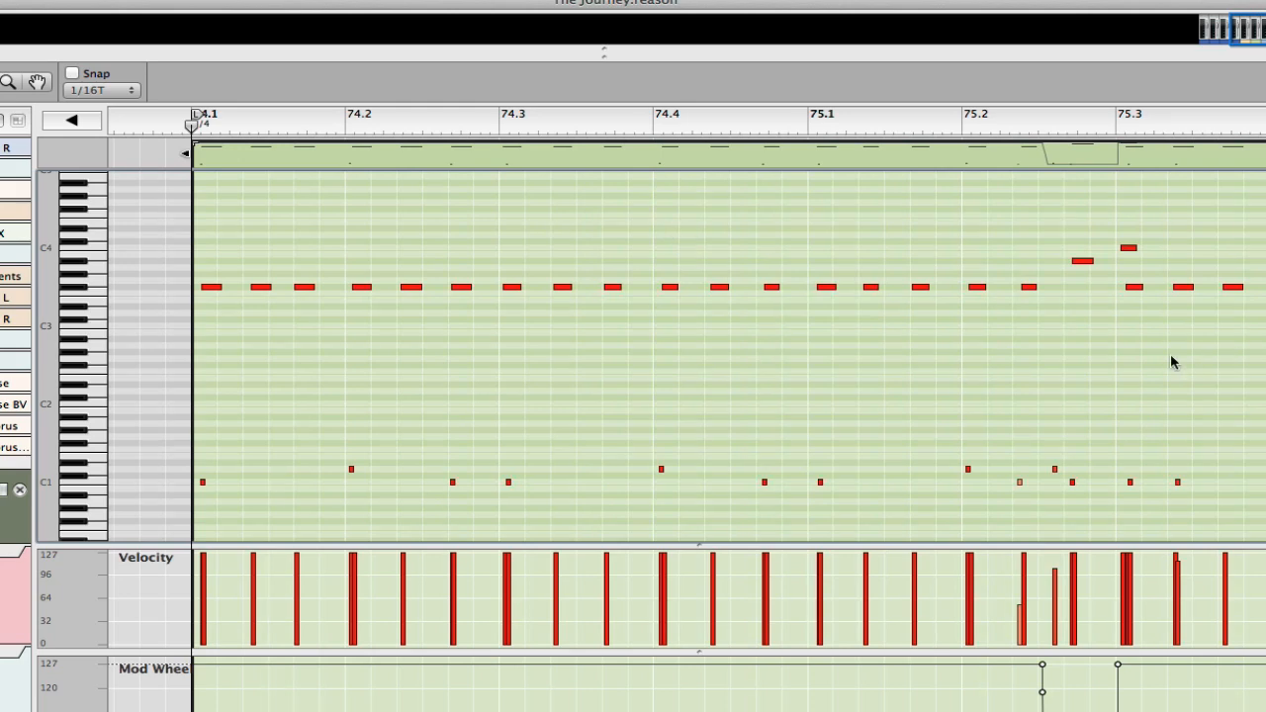
- Examine the drum notes in bars 74 and 75 and play back from between 75.1 and 75.2 to check them
scroll(1170, 353, "down", 2)
scroll(1169, 353, "right", 3)
scroll(1170, 353, "left", 1)
scroll(1170, 356, "up", 2)
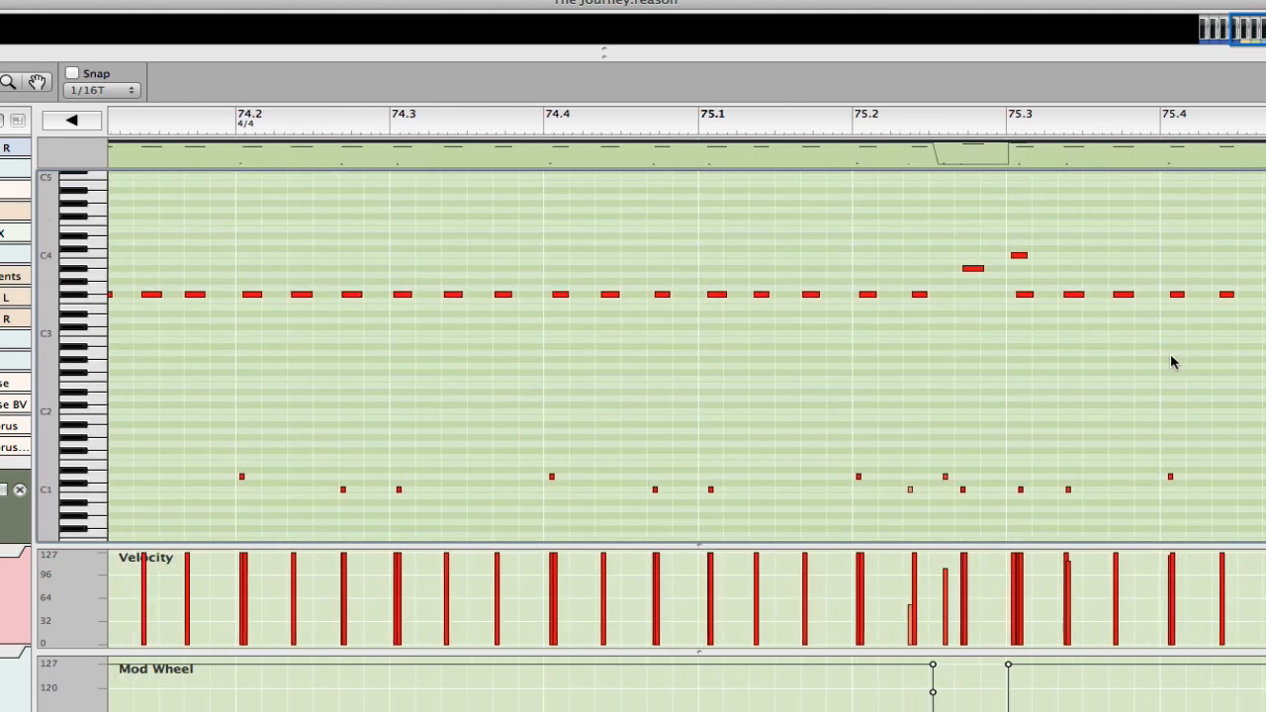
scroll(1169, 356, "down", 1)
scroll(1169, 356, "left", 2)
scroll(1170, 362, "up", 1)
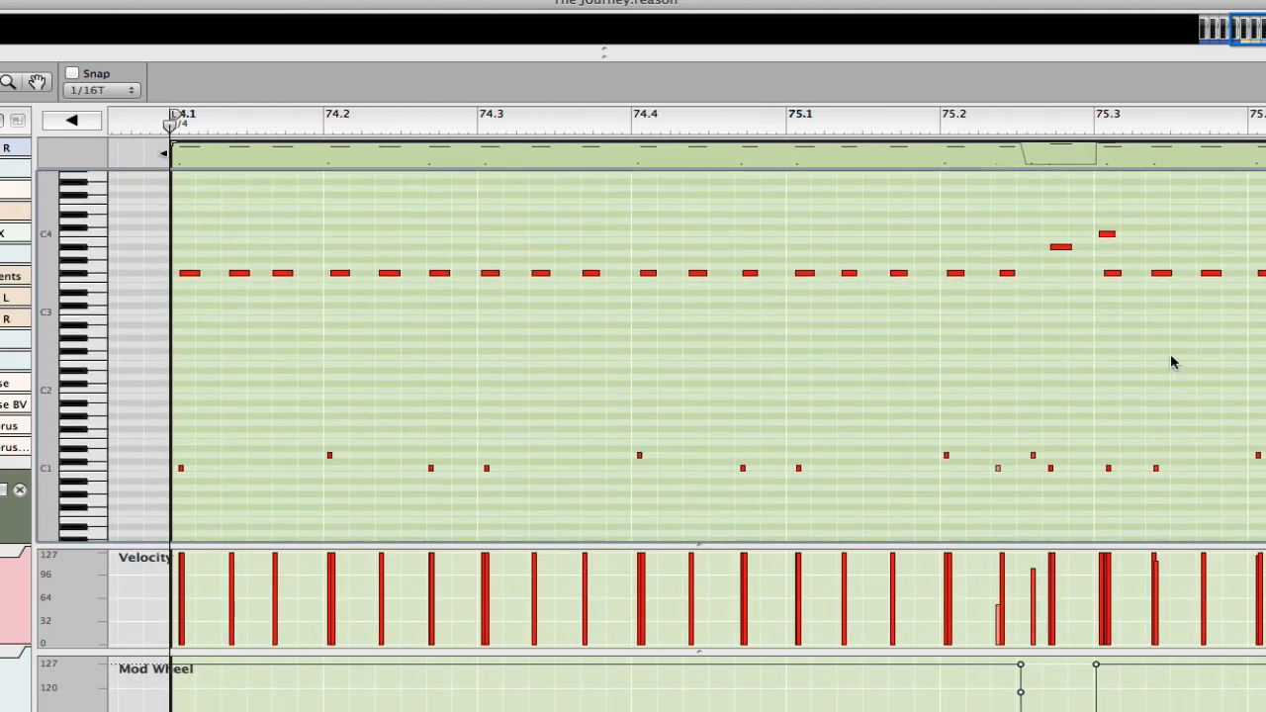
left_click(129, 121)
left_click(867, 122)
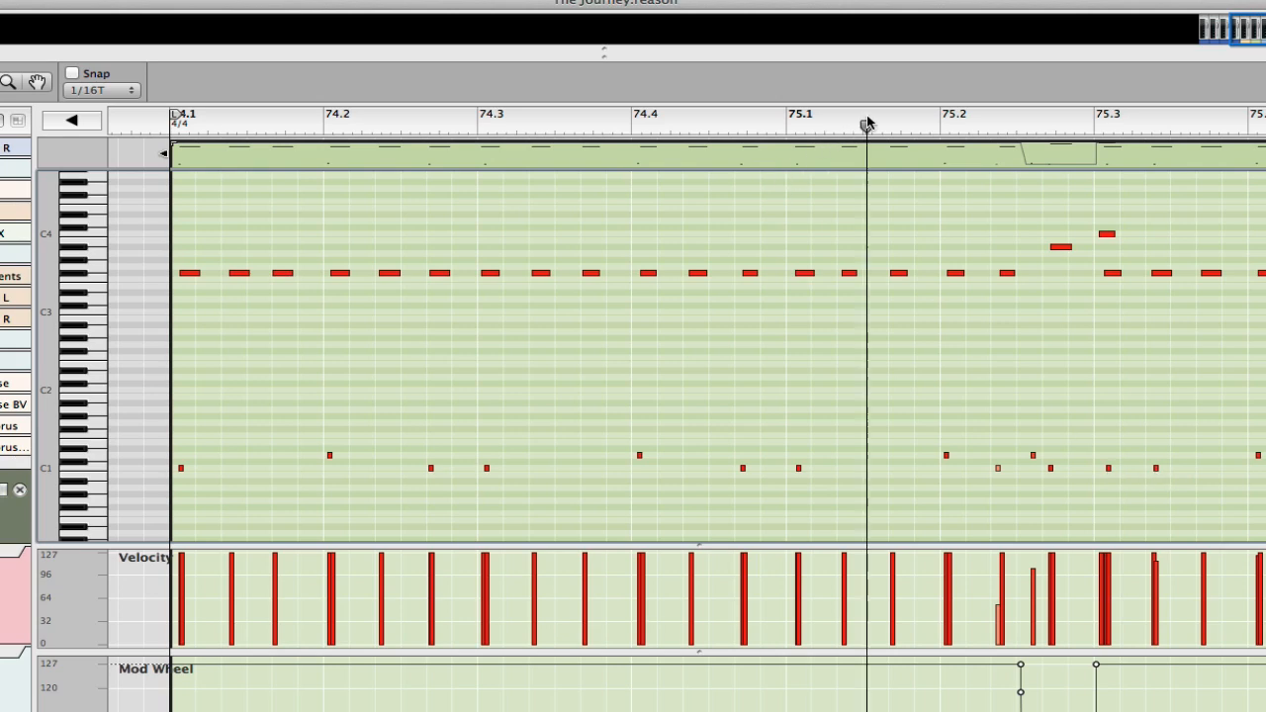
key("space")
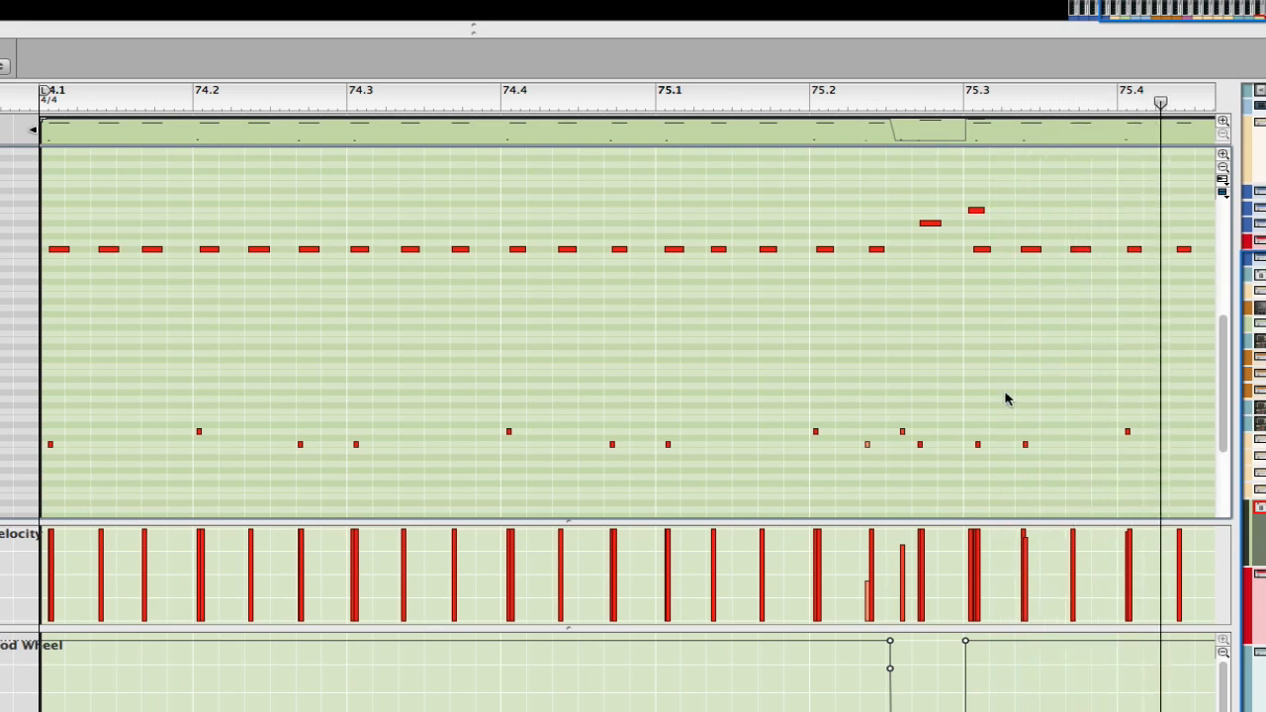
- Delete the stray C1 note shortly after 75.3 and move the song position back to just after 74.3
left_click_drag(1015, 409, 1036, 478)
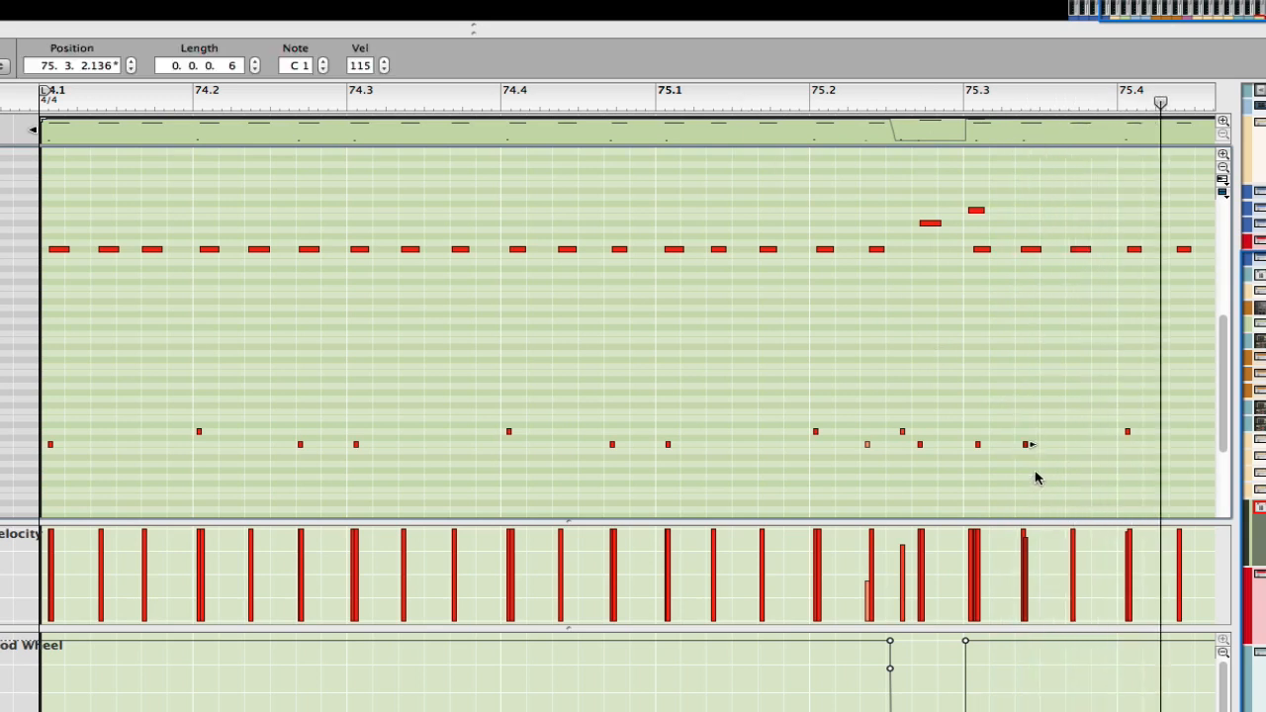
key("Delete")
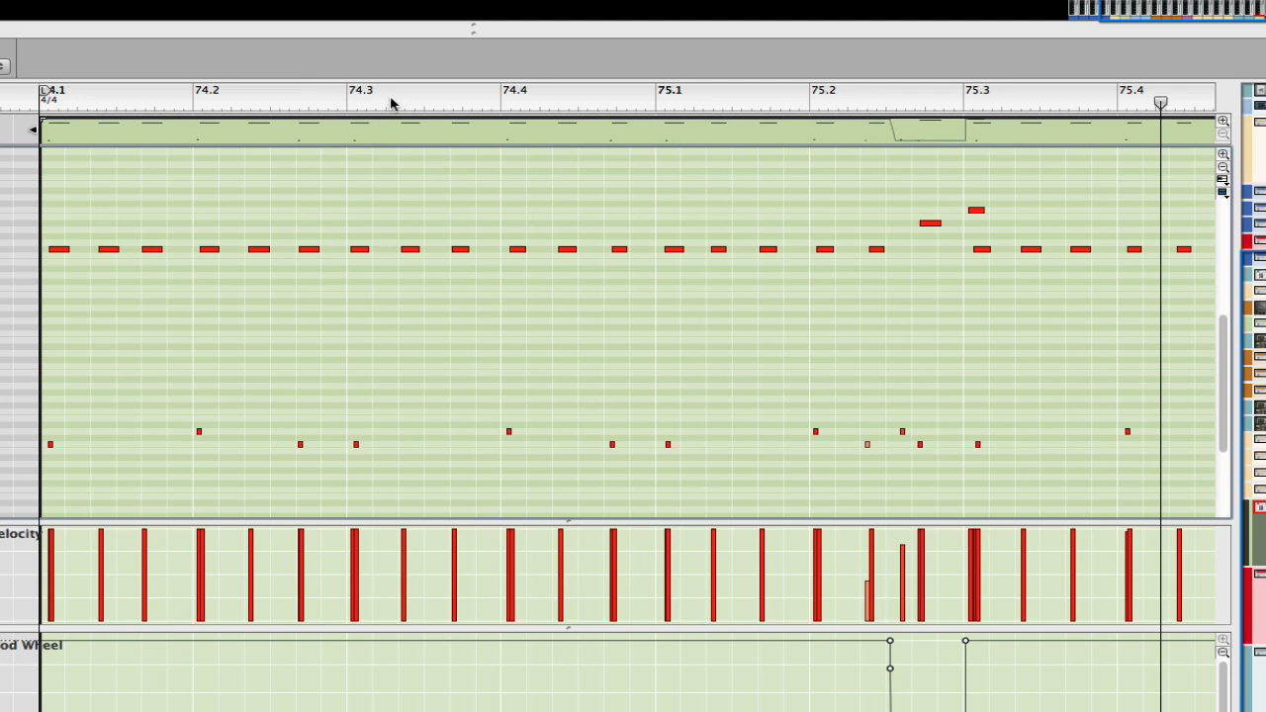
left_click(391, 104)
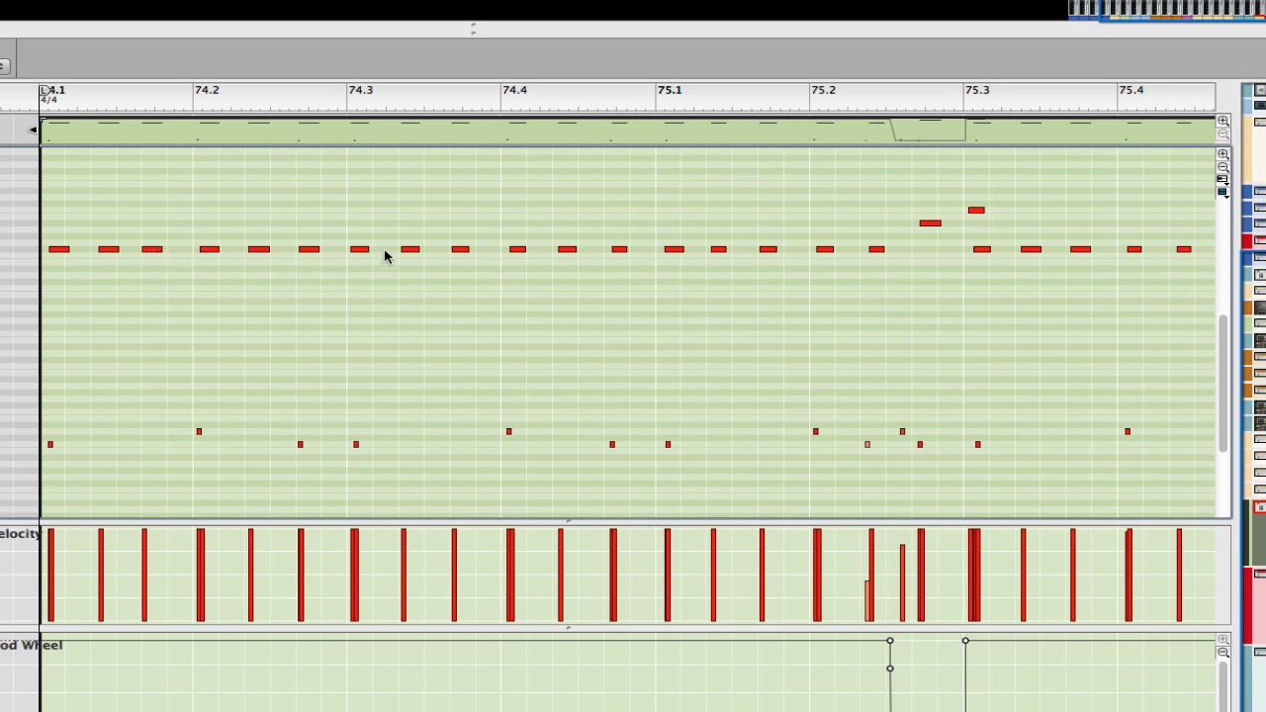
- Play the drum part from just before 74.1 to check the timing of the notes, and check the snap values
left_click(21, 100)
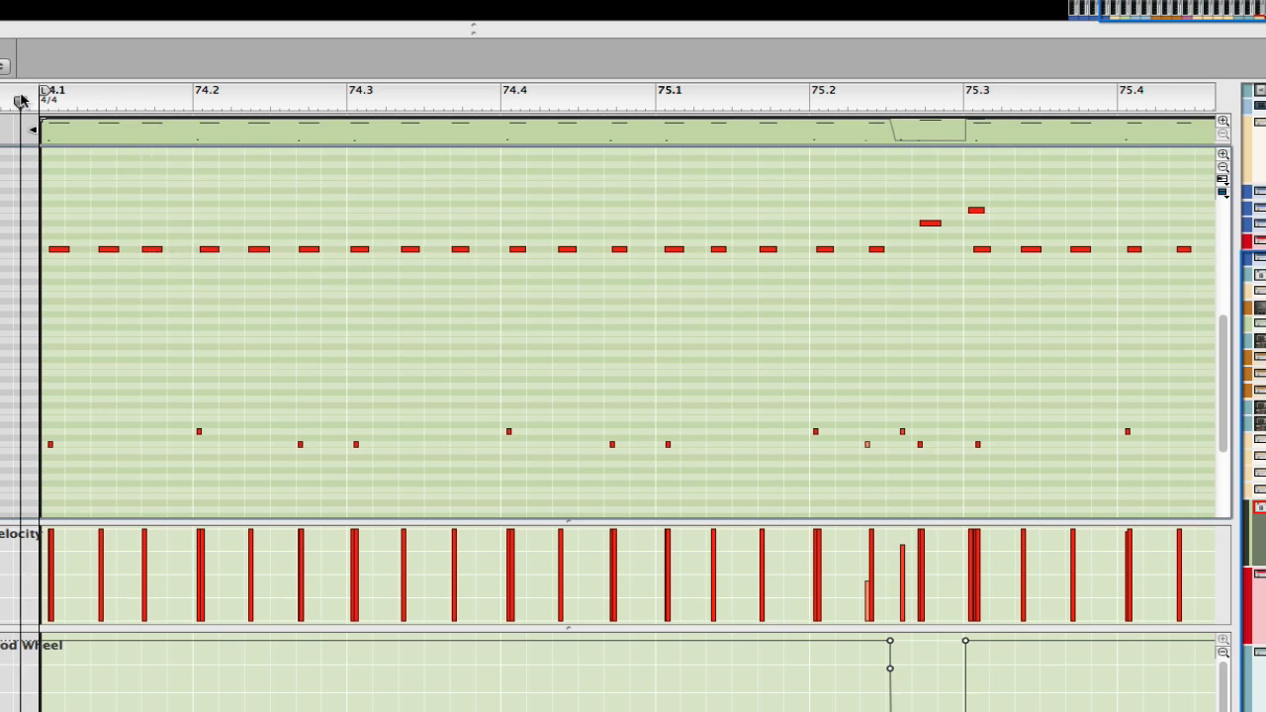
key("space")
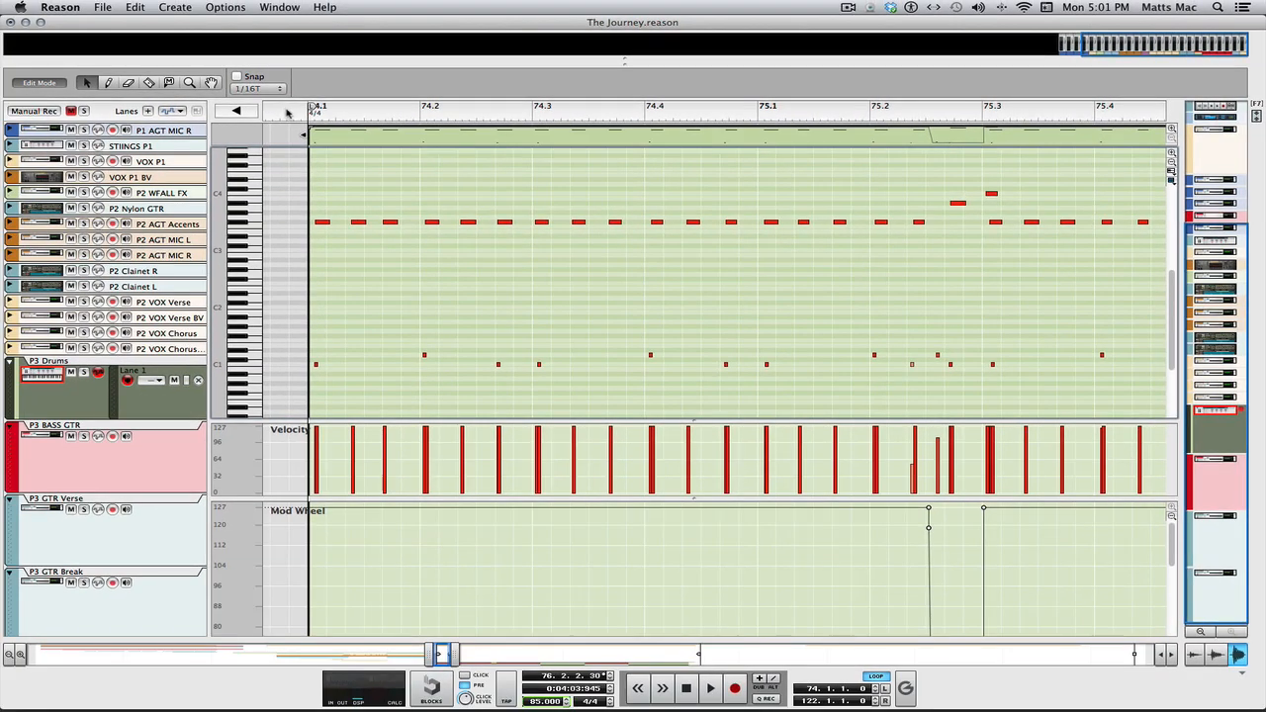
key("space")
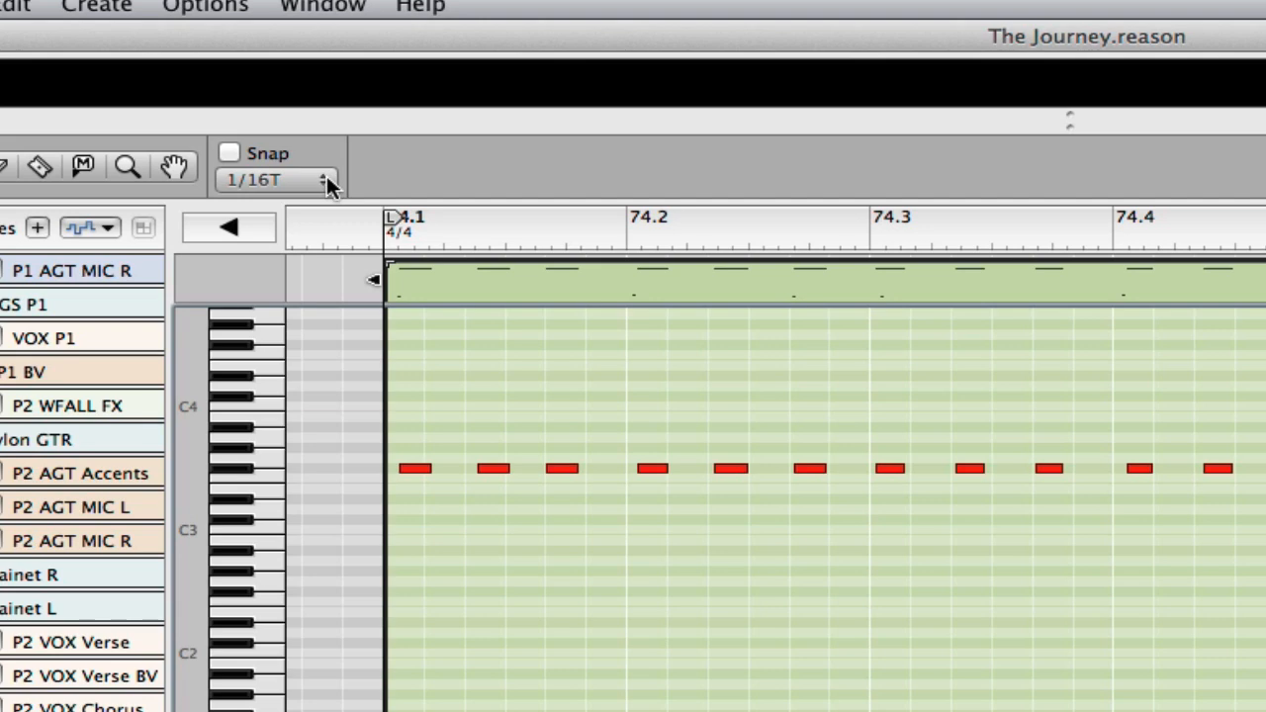
left_click(324, 179)
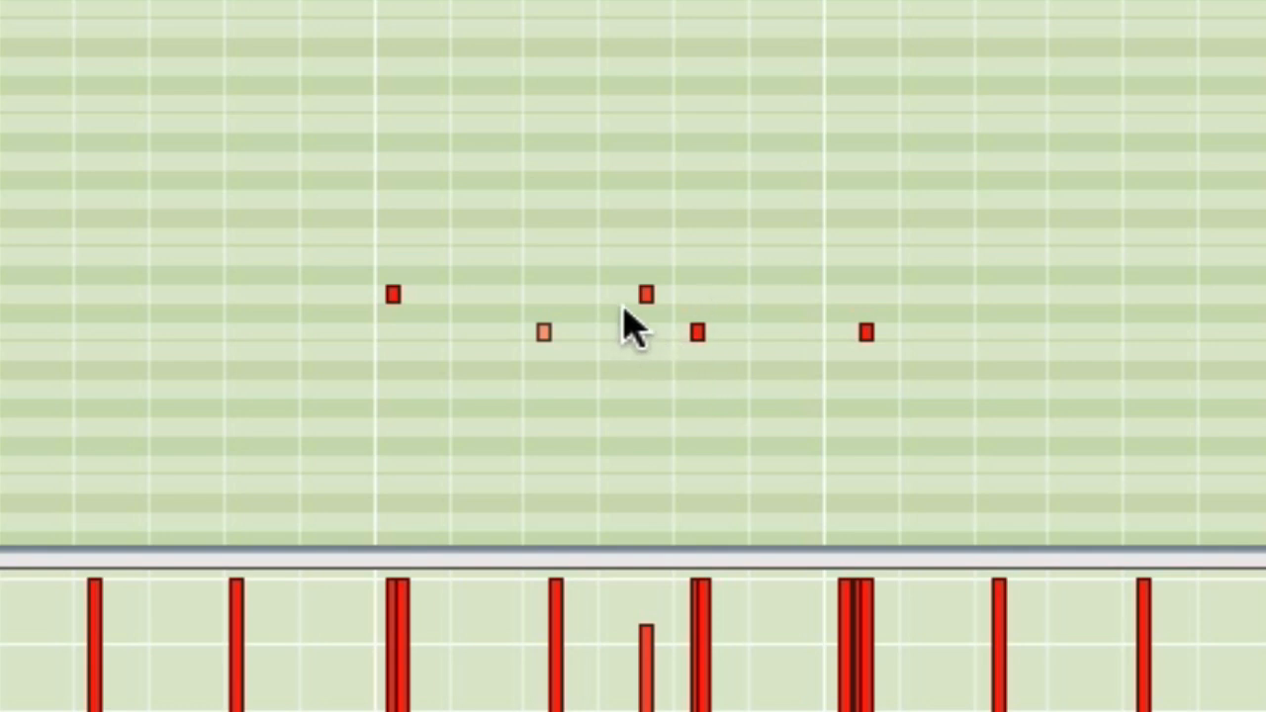
- Select the three low notes between 75.2 and 75.3 and set the note quantize value to 1/16 T
left_click_drag(742, 362, 547, 203)
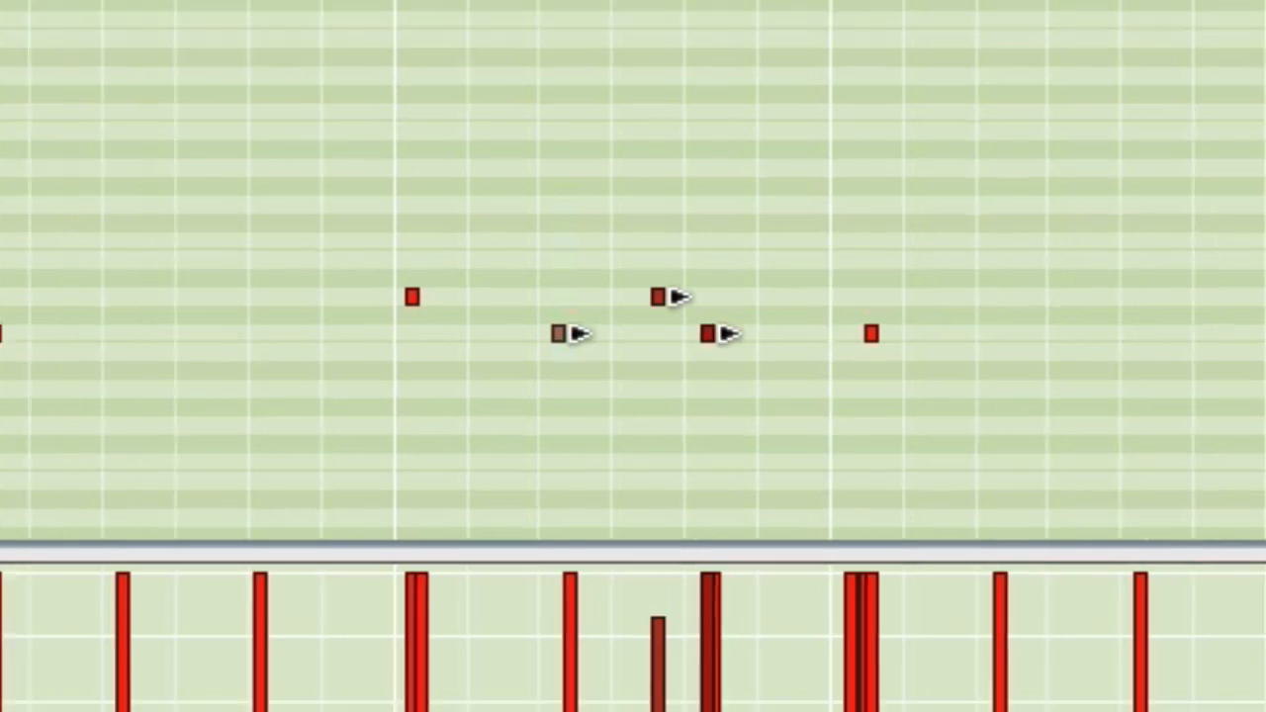
key("F8")
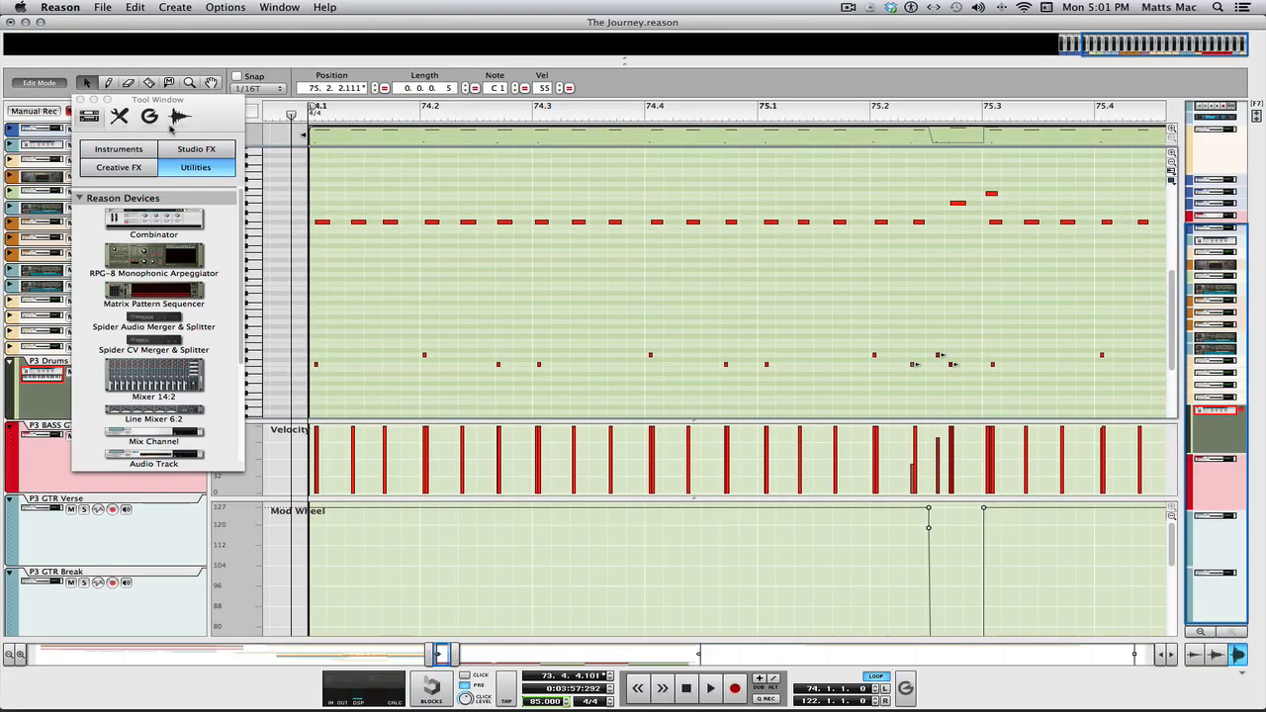
left_click(119, 116)
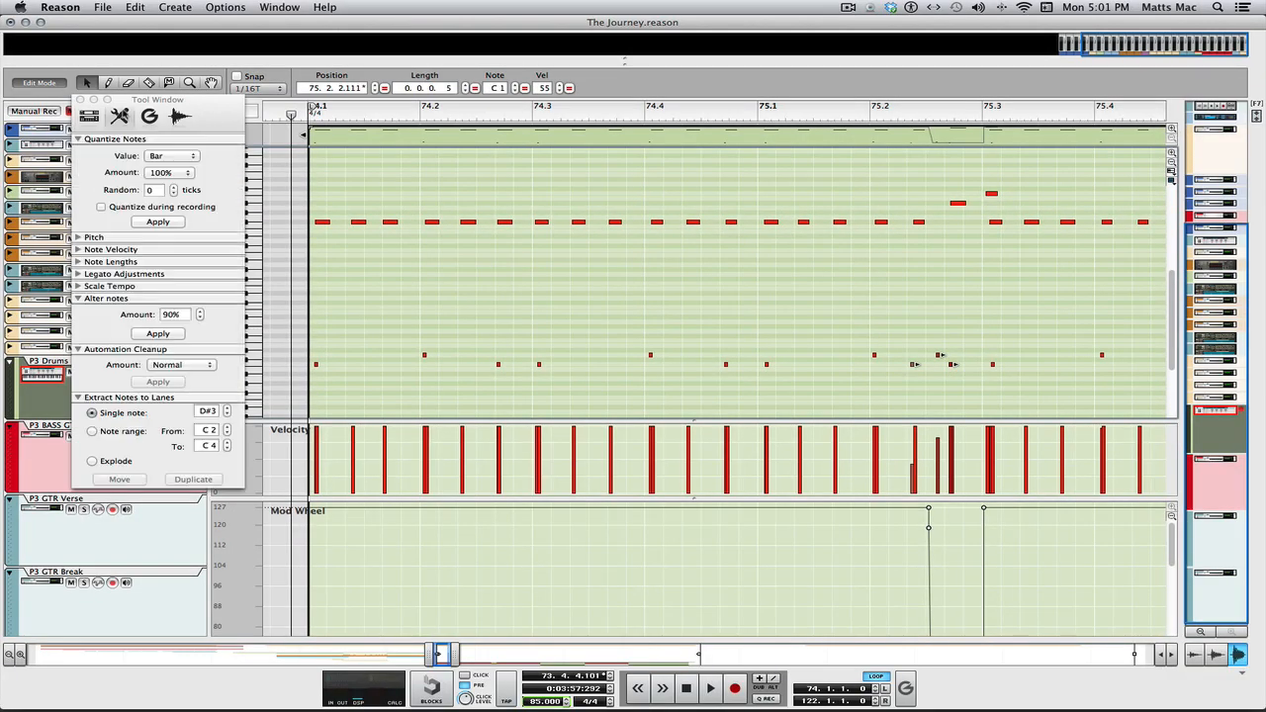
left_click(195, 158)
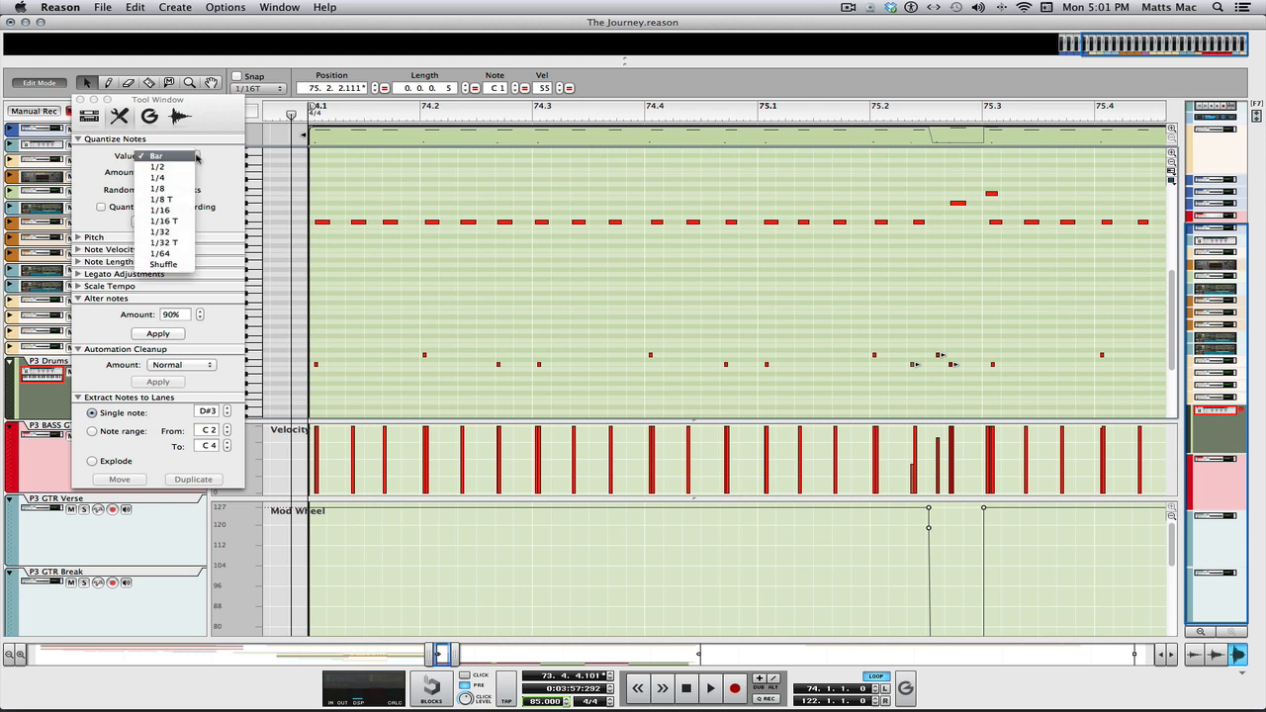
left_click(175, 222)
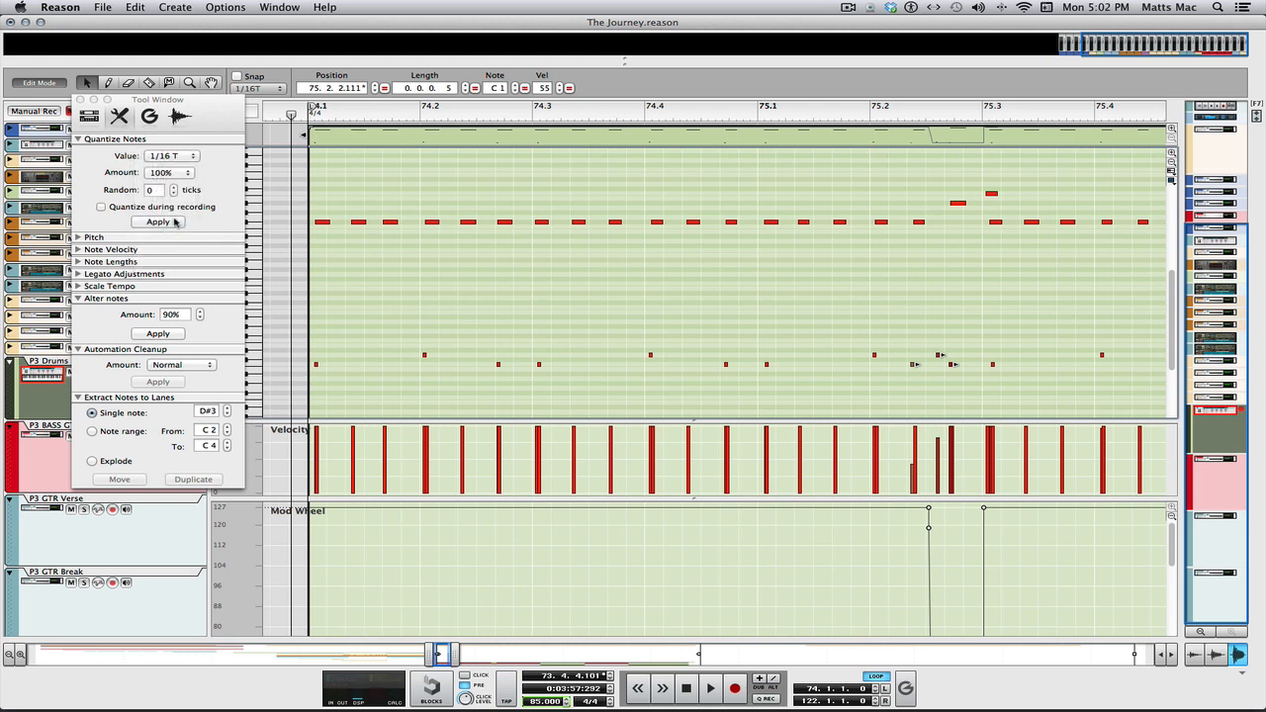
- Try quantizing the three selected notes to 1/16 T at 100%, undo it, and clear the selection
left_click(175, 221)
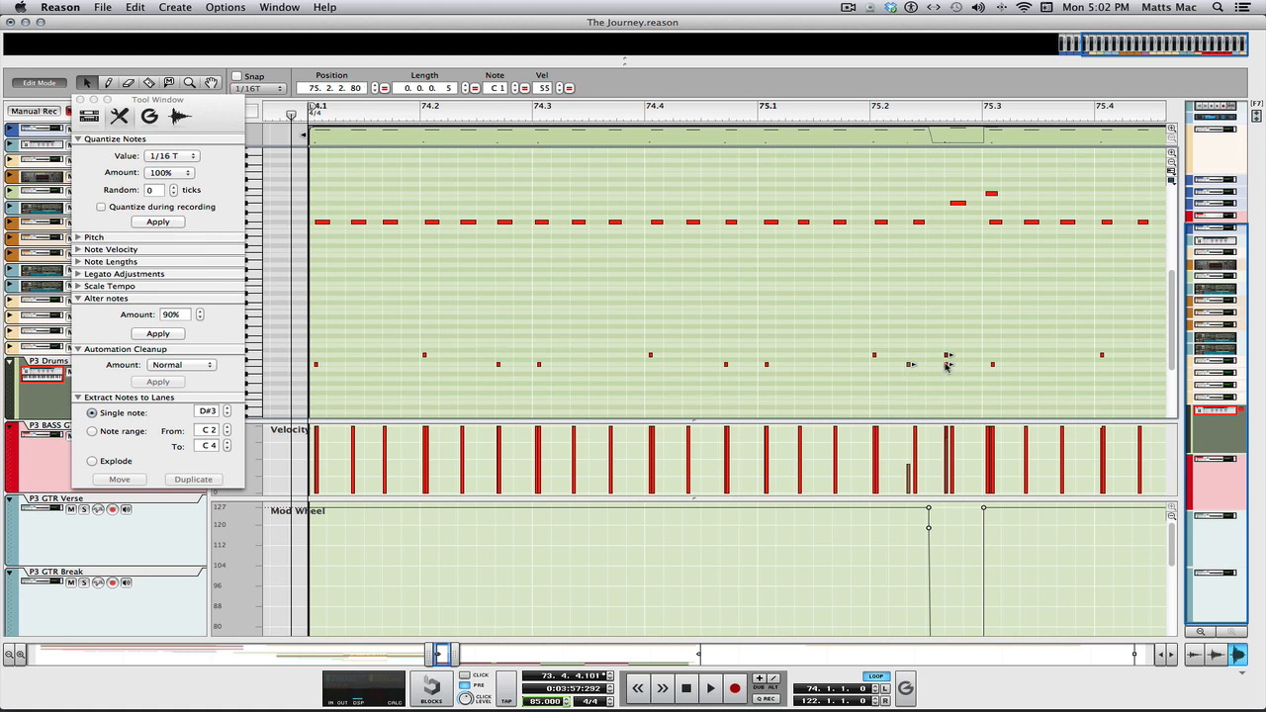
key("super+z")
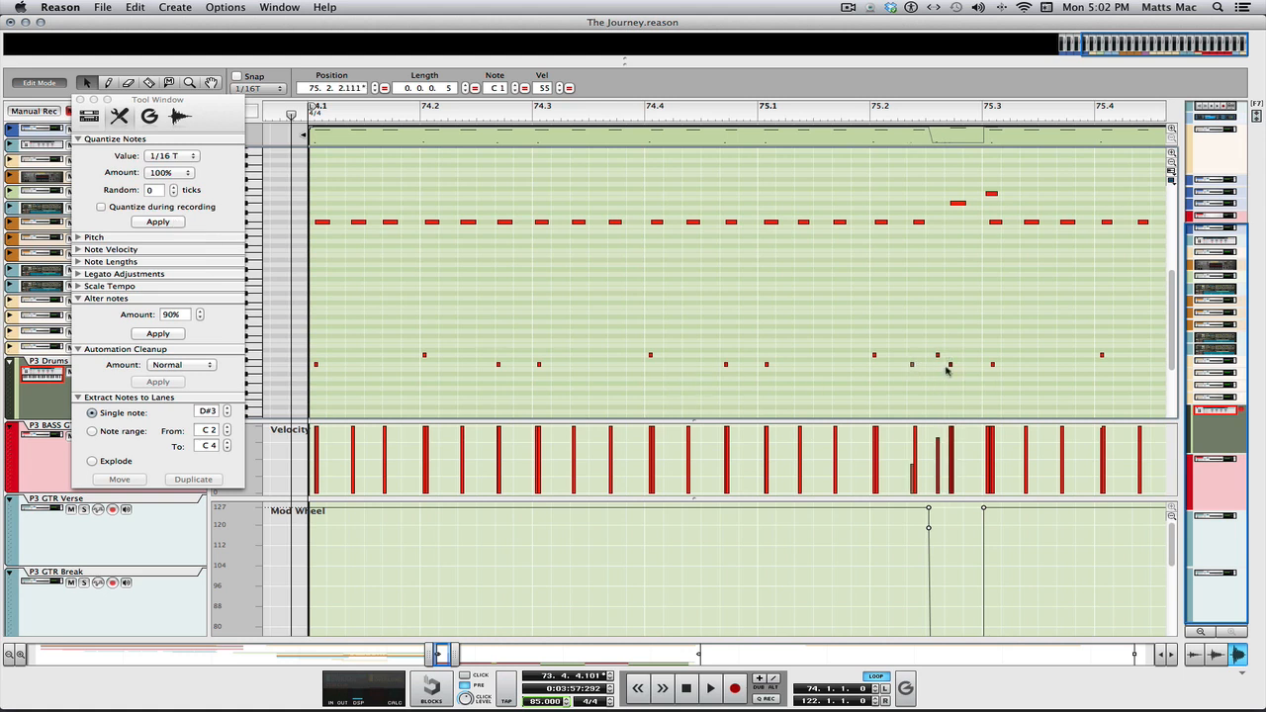
left_click(941, 325)
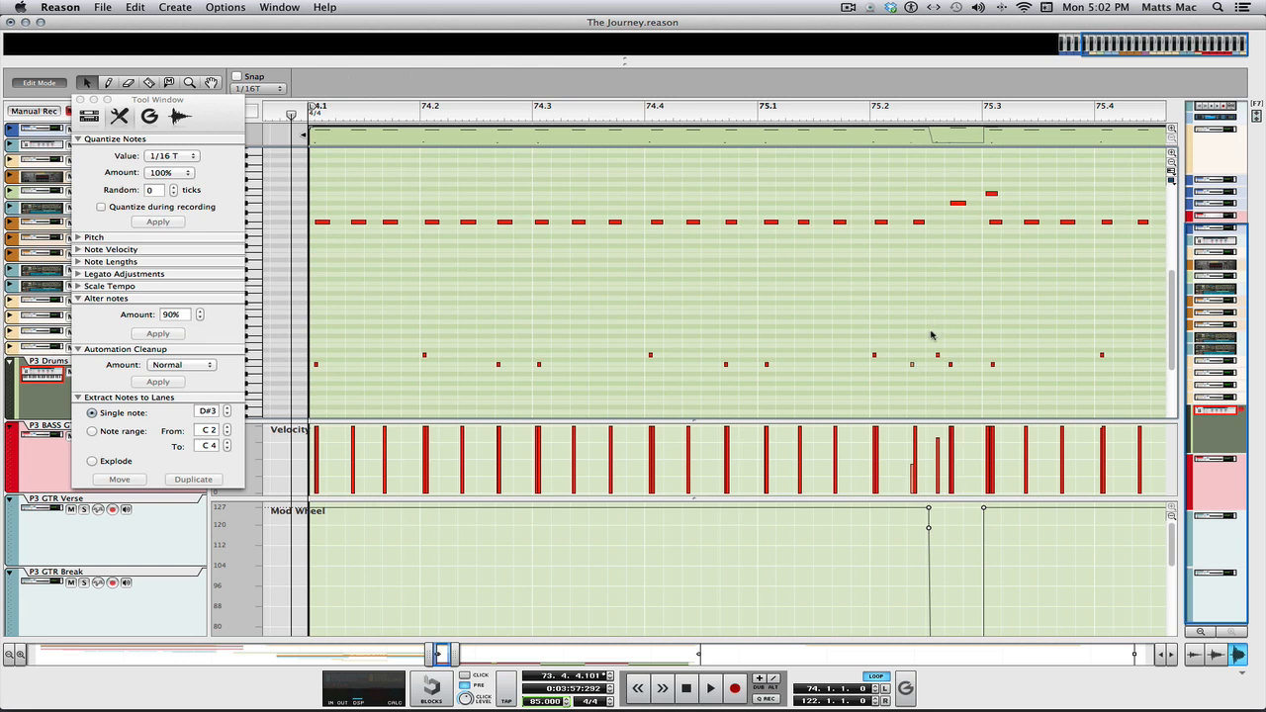
- Select the low C1 and D1 notes just before 75.3 and play back from just before 74.1 to check them
left_click_drag(929, 335, 967, 379)
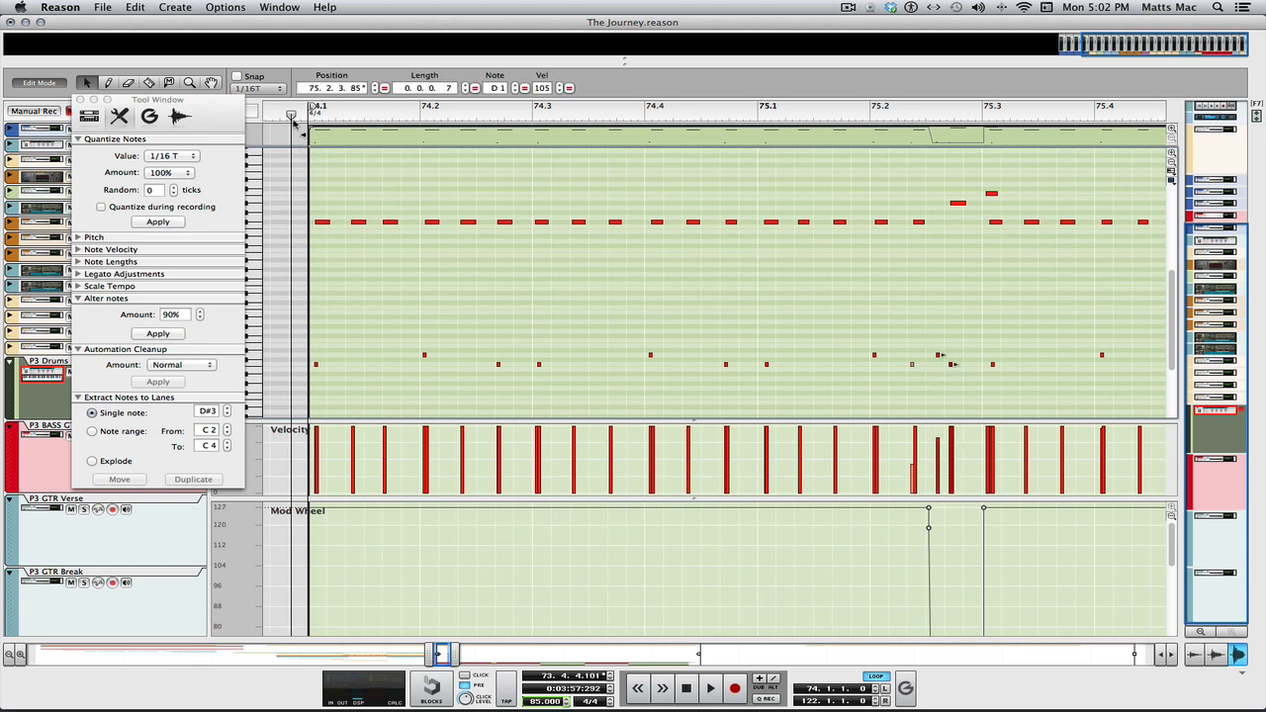
key("space")
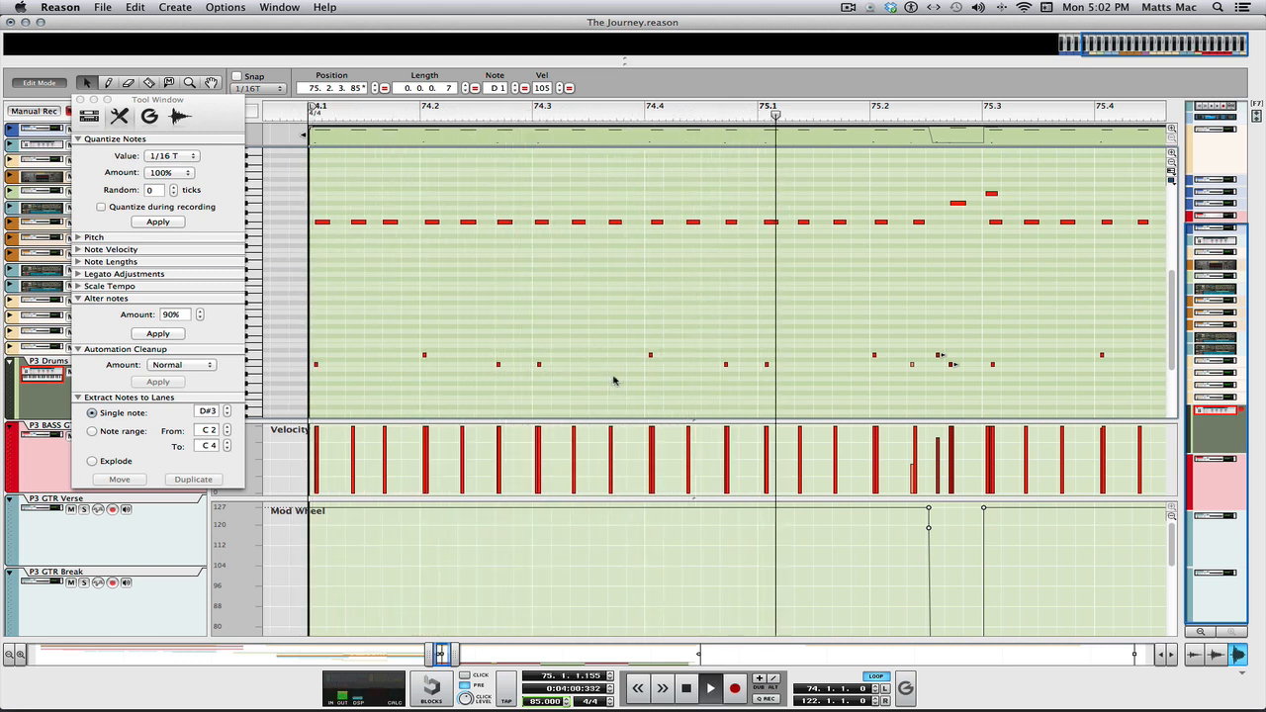
key("space")
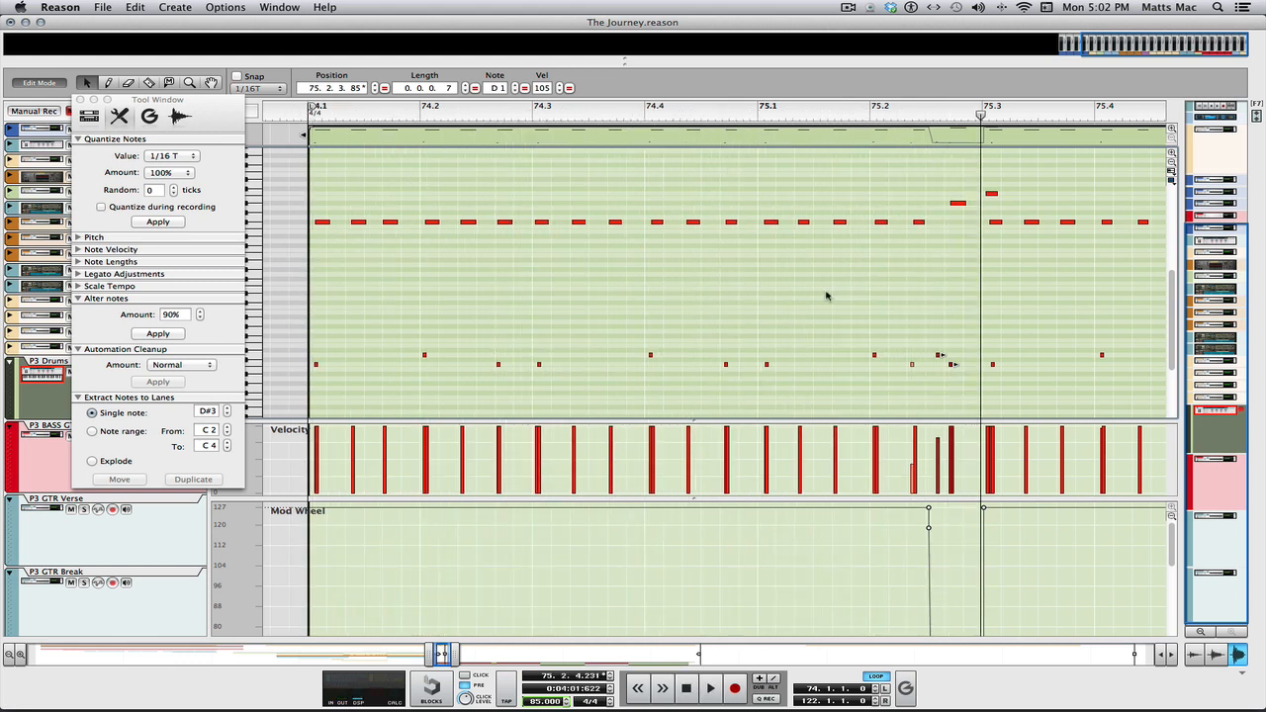
- Quantize the F#3 notes from 74.1 until just after 75.2 to 1/16 T with an amount of 75%, and deselect them
left_click_drag(929, 228, 309, 201)
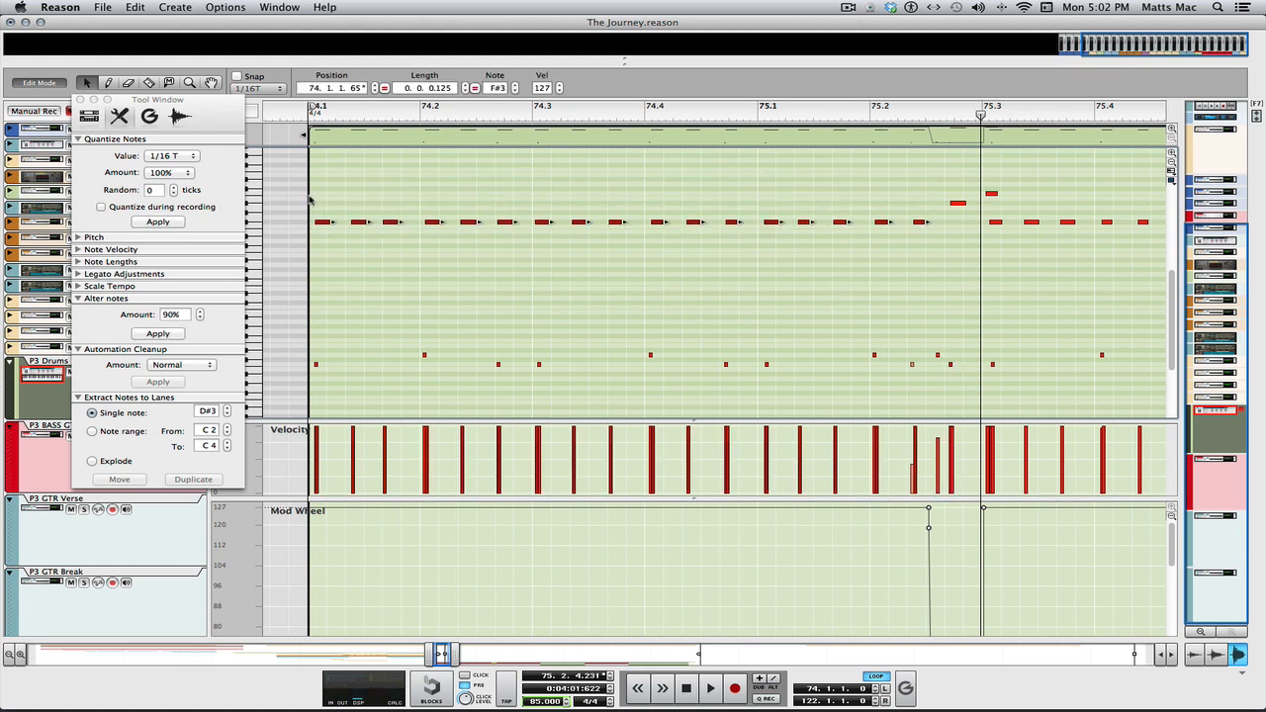
left_click(191, 175)
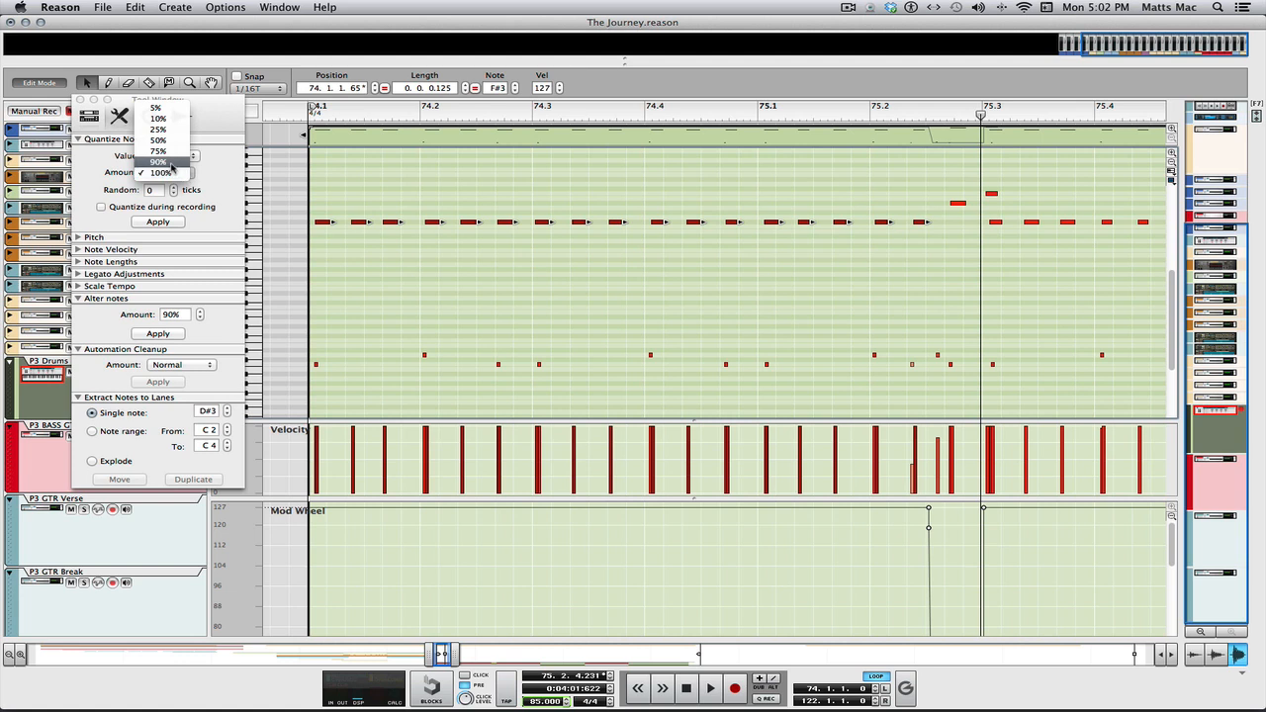
left_click(174, 156)
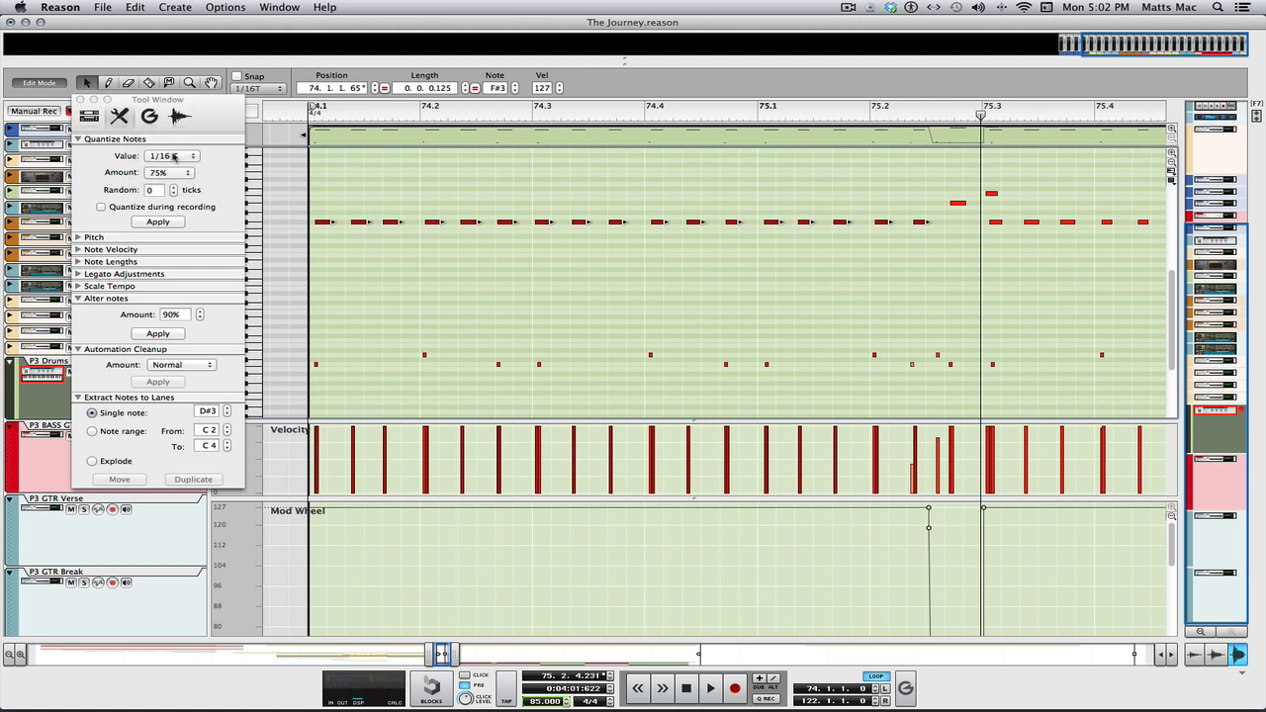
left_click(158, 221)
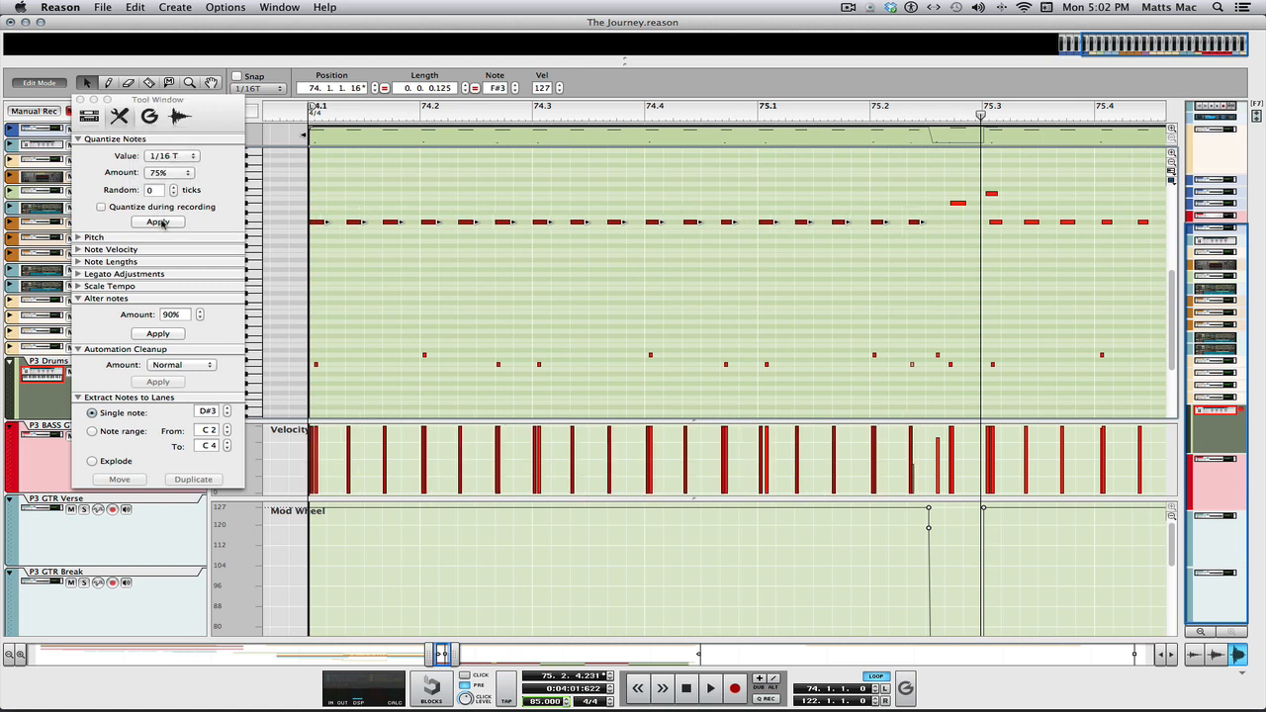
left_click(327, 187)
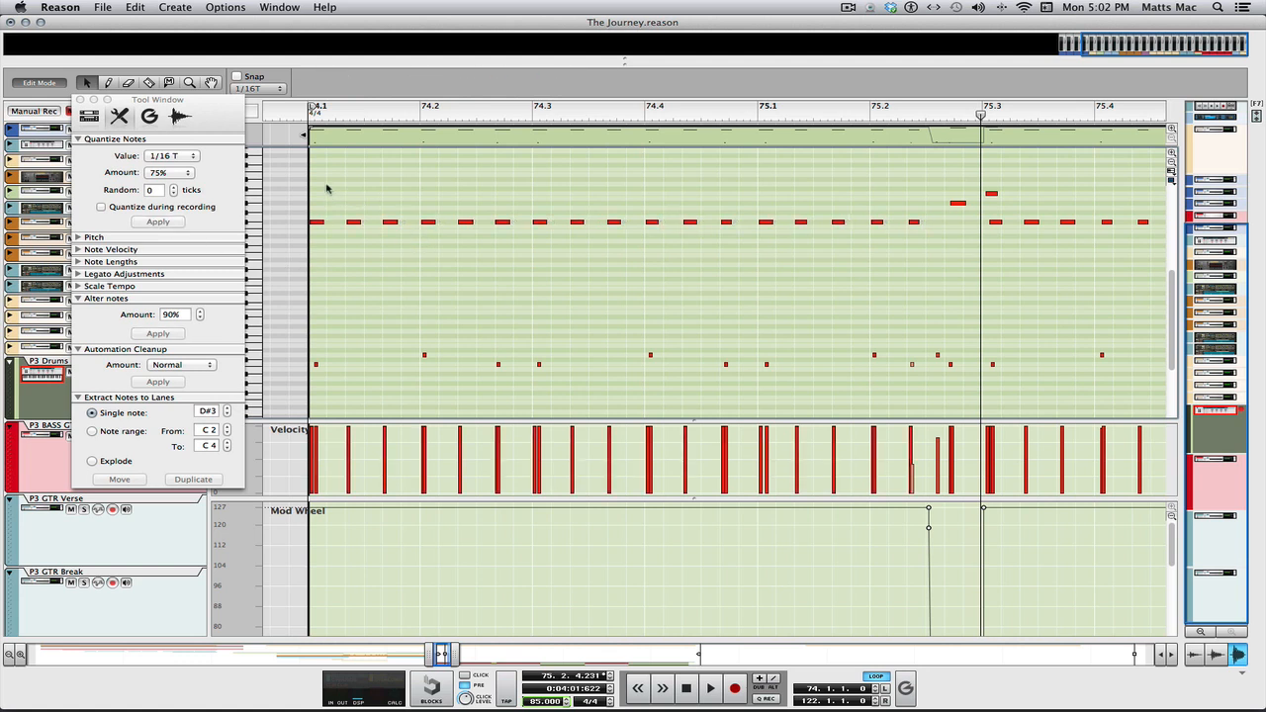
- Play back from just before 74.1 to between 75.2 and 75.3 to check the quantized F#3 notes
left_click(293, 116)
key("space")
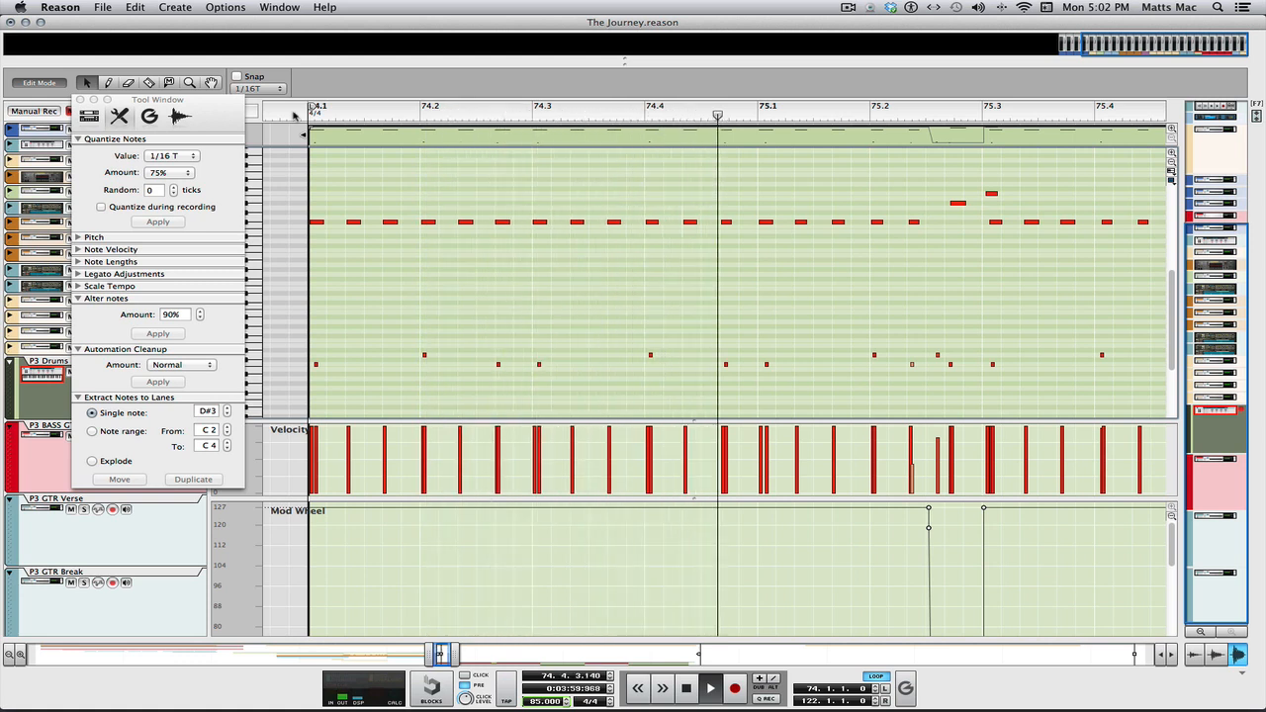
key("space")
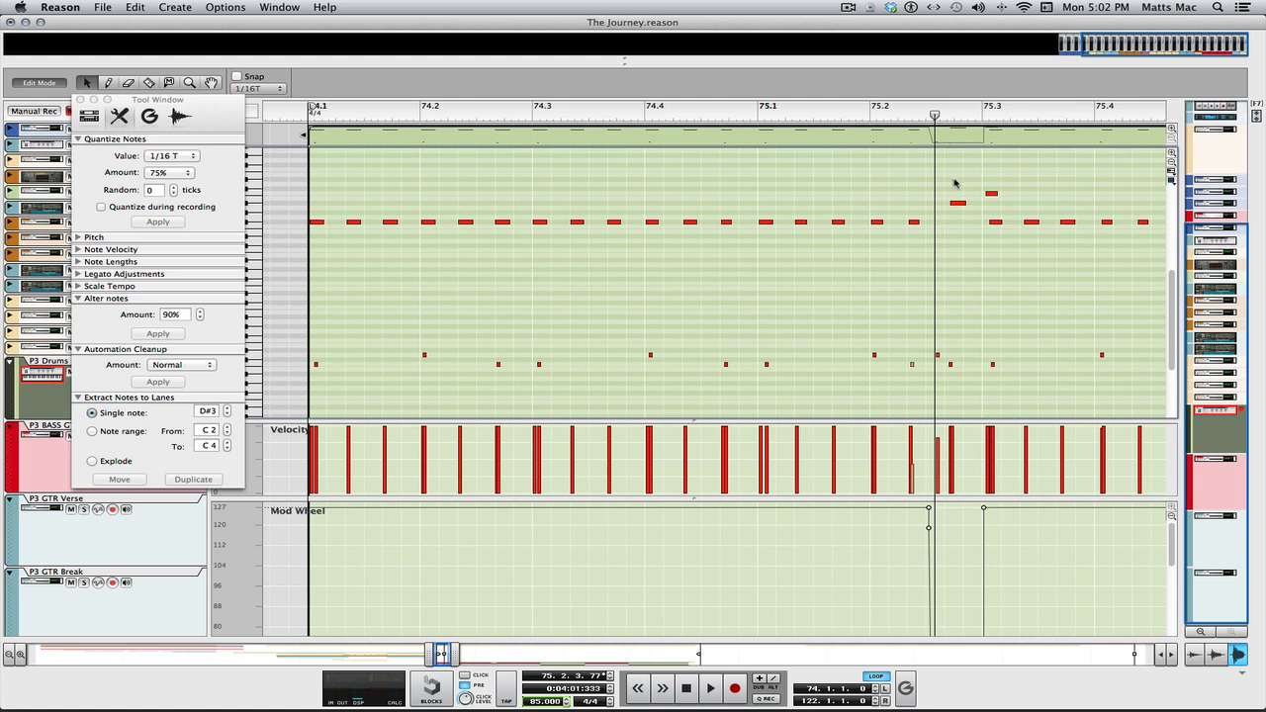
- At 75%, quantize the two high notes around 75.3 to 1/16 T and the two low notes just before 75.3 to 1/32 T
left_click_drag(946, 183, 1030, 214)
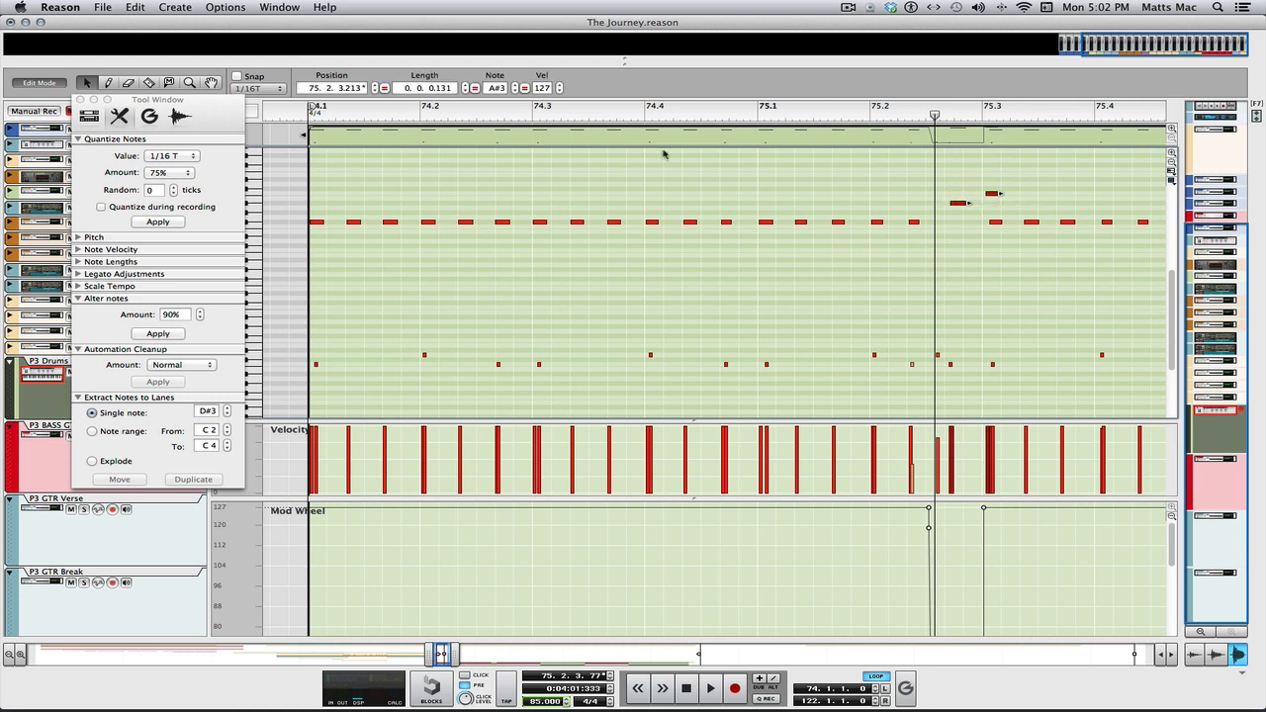
left_click(177, 222)
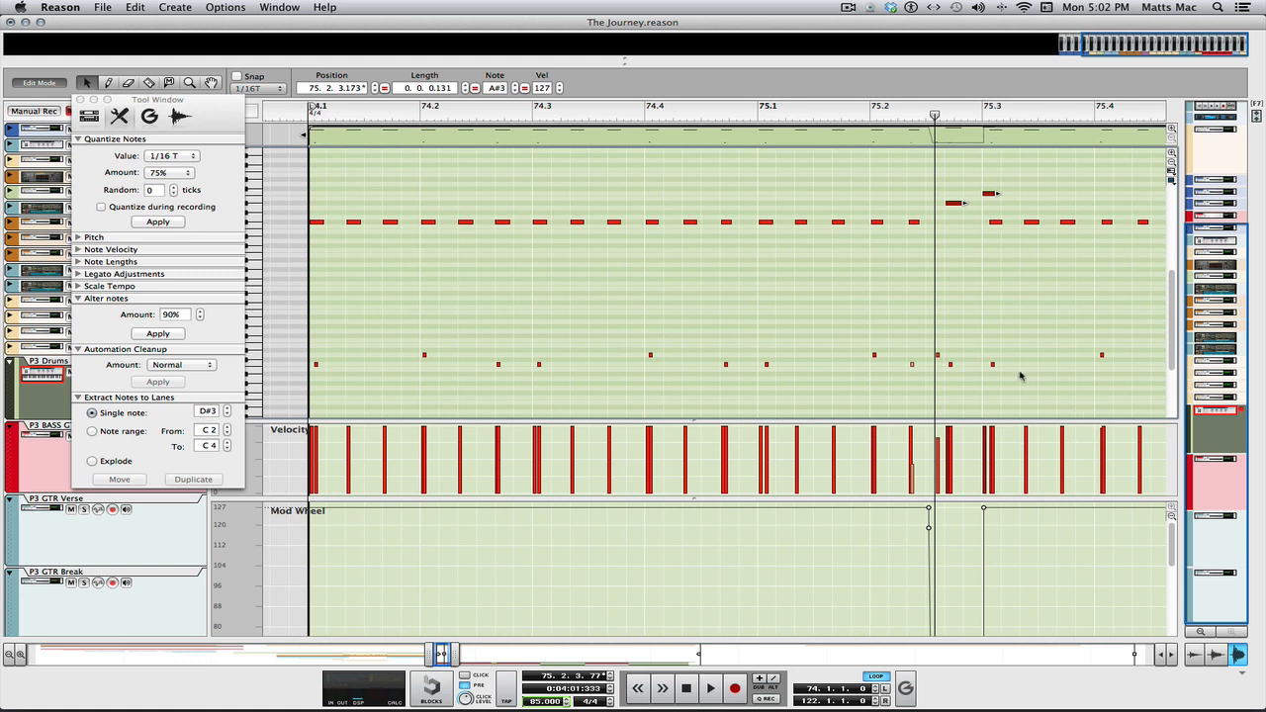
left_click_drag(928, 327, 957, 380)
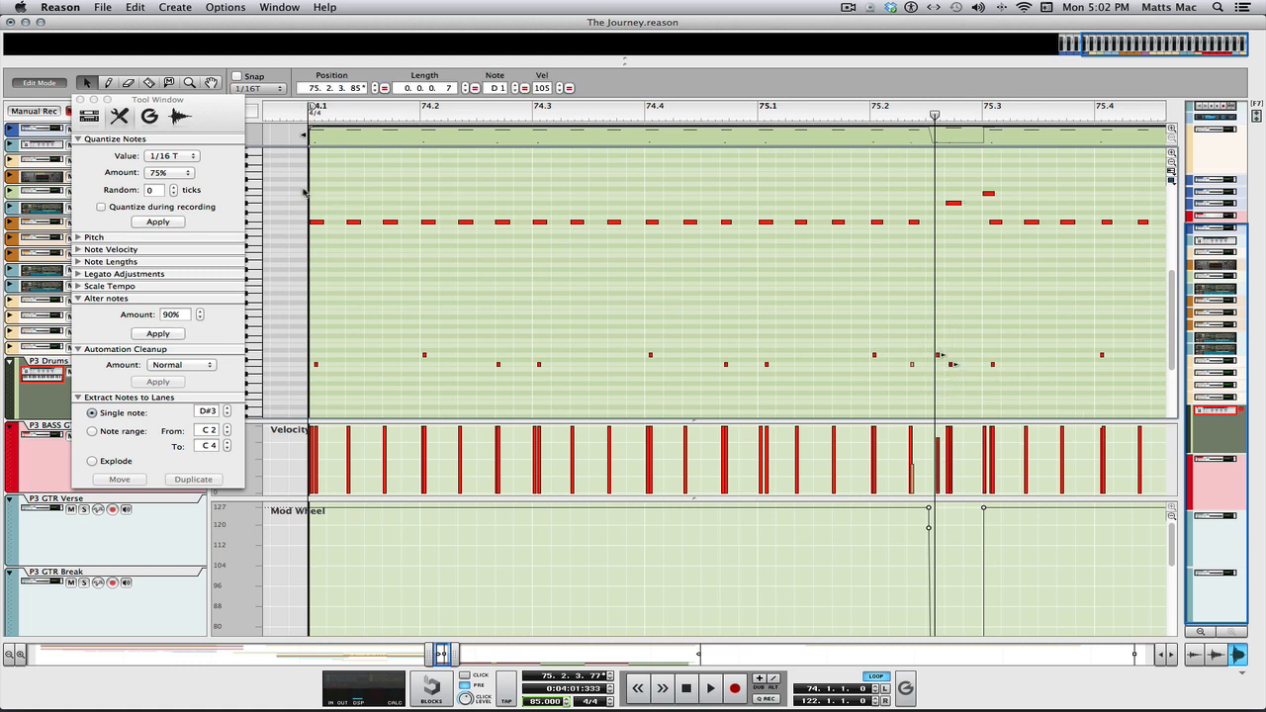
left_click(193, 158)
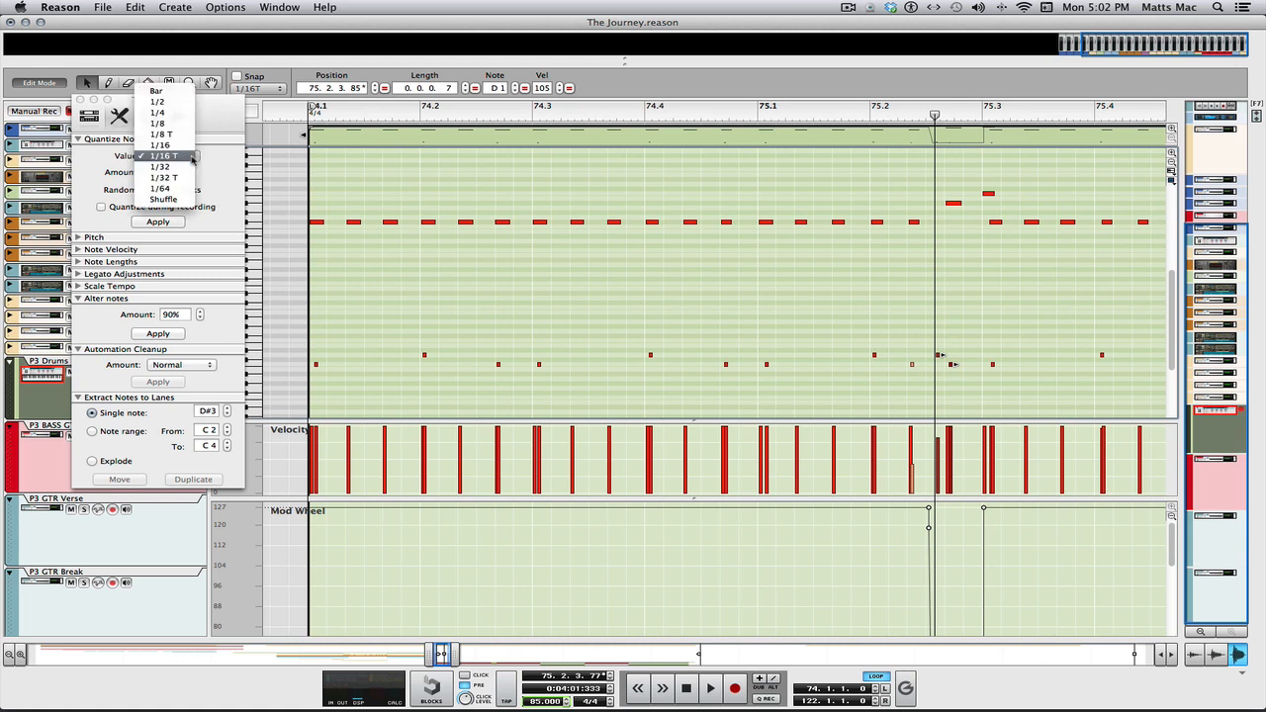
left_click(183, 179)
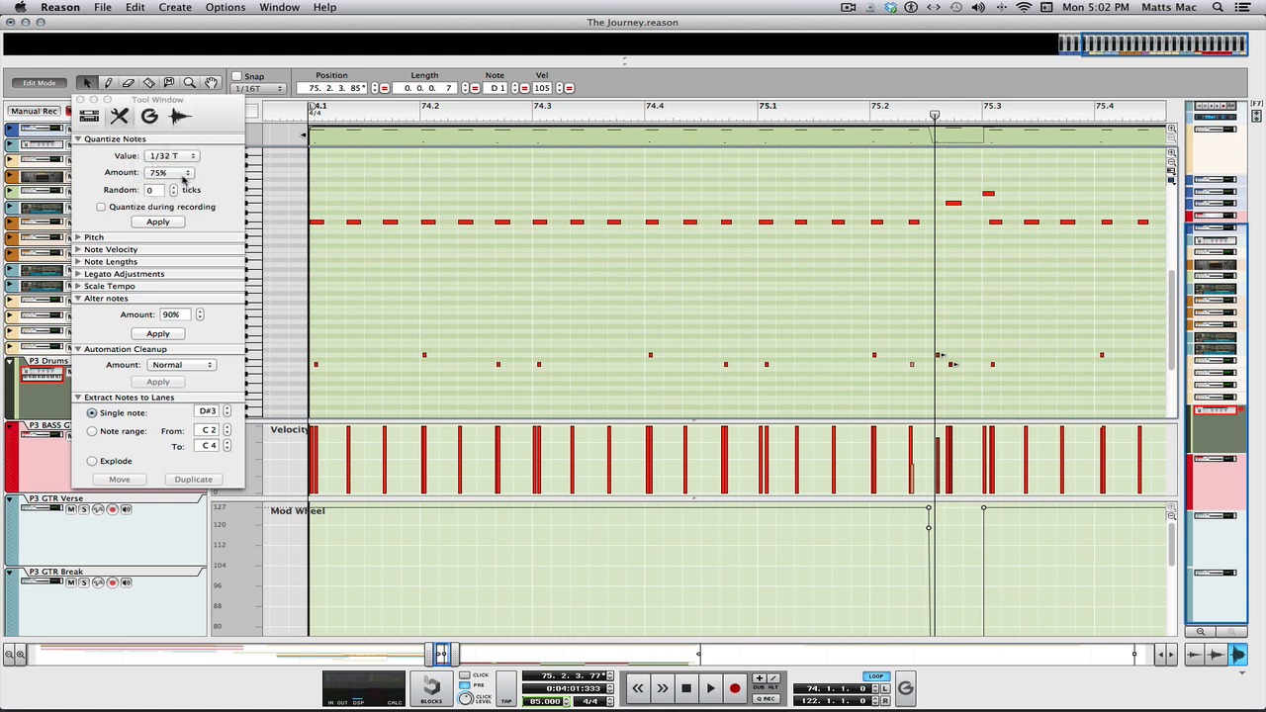
left_click(158, 222)
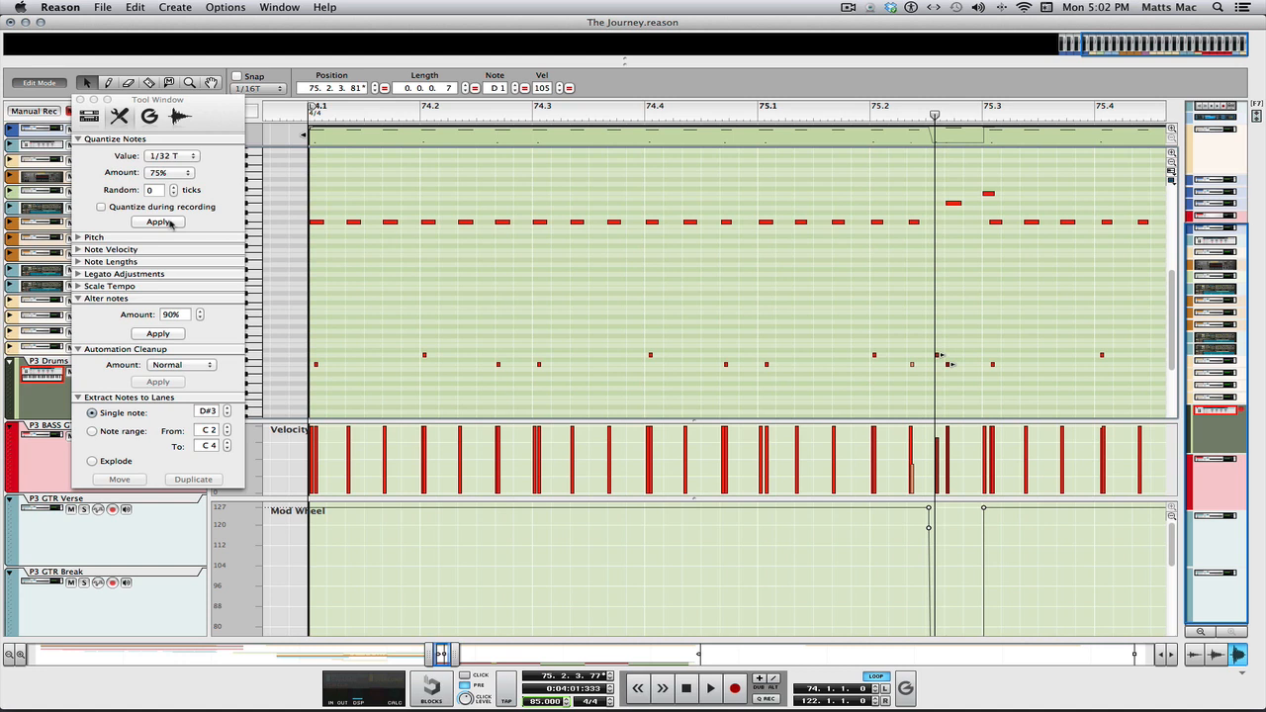
- Quantize the low C1 and D1 notes from 74.1 until just after 75.2 to 1/16 T at 75%
left_click_drag(917, 385, 307, 293)
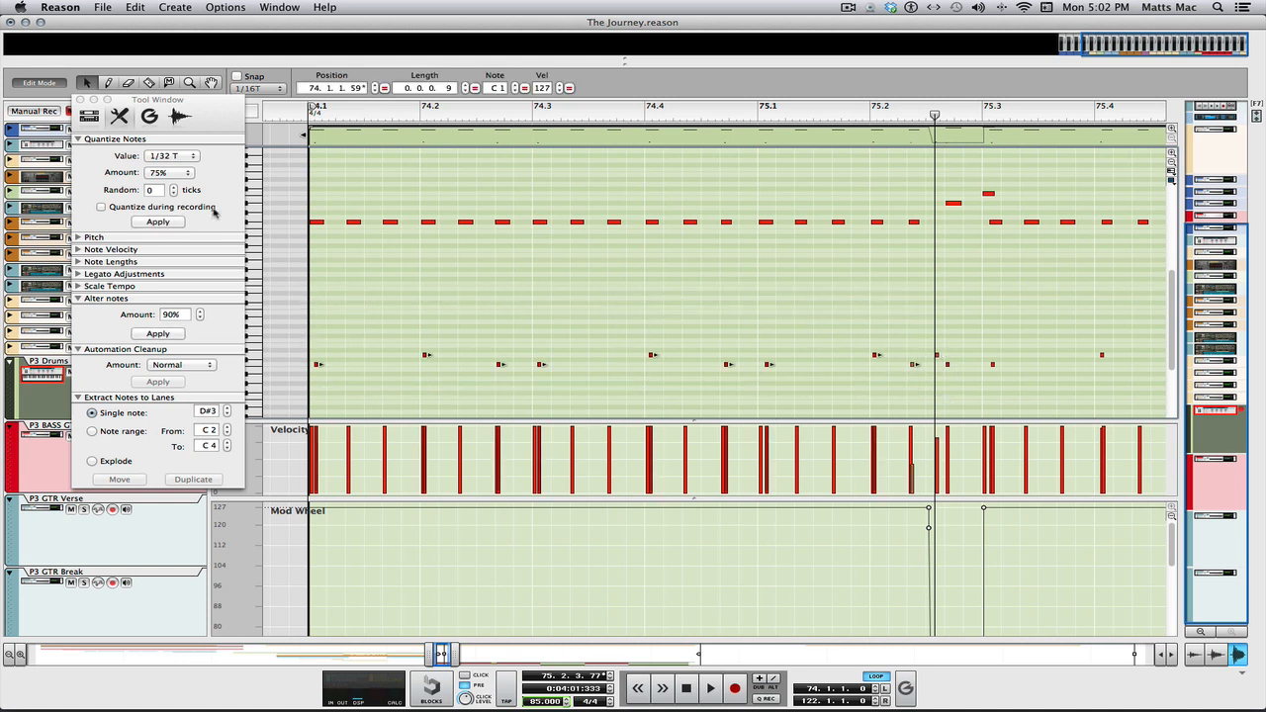
left_click(194, 156)
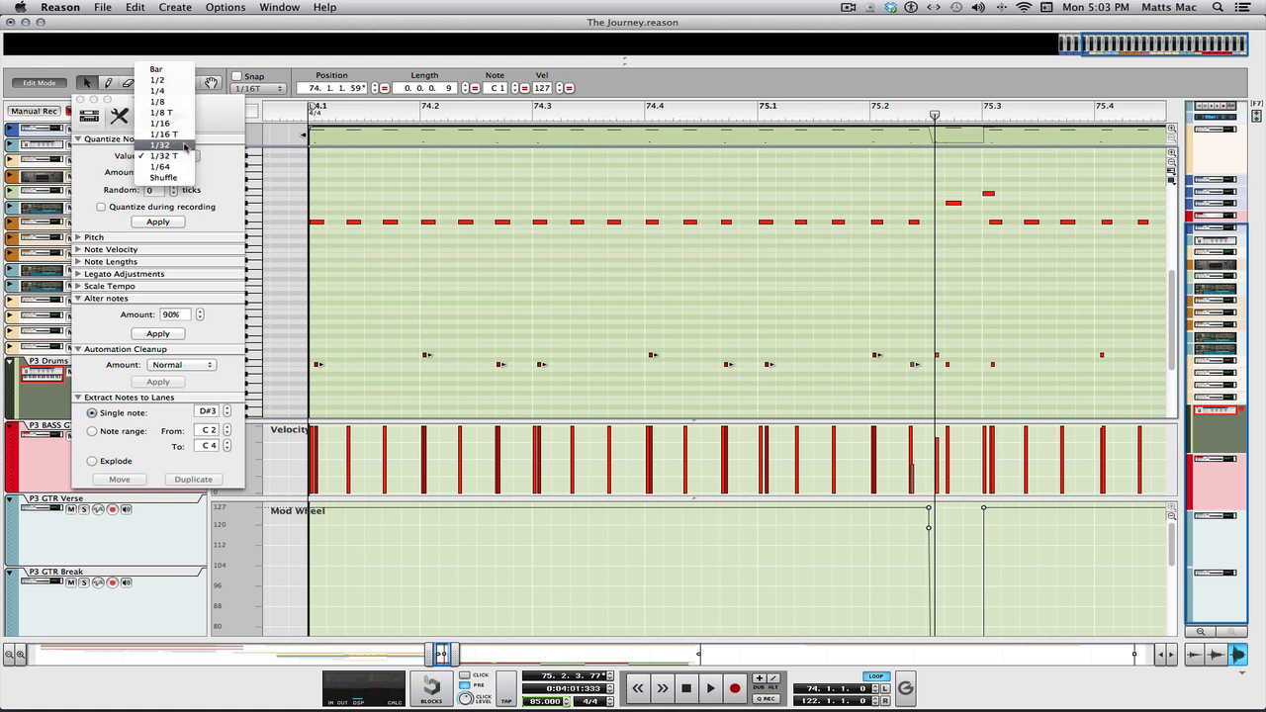
left_click(184, 135)
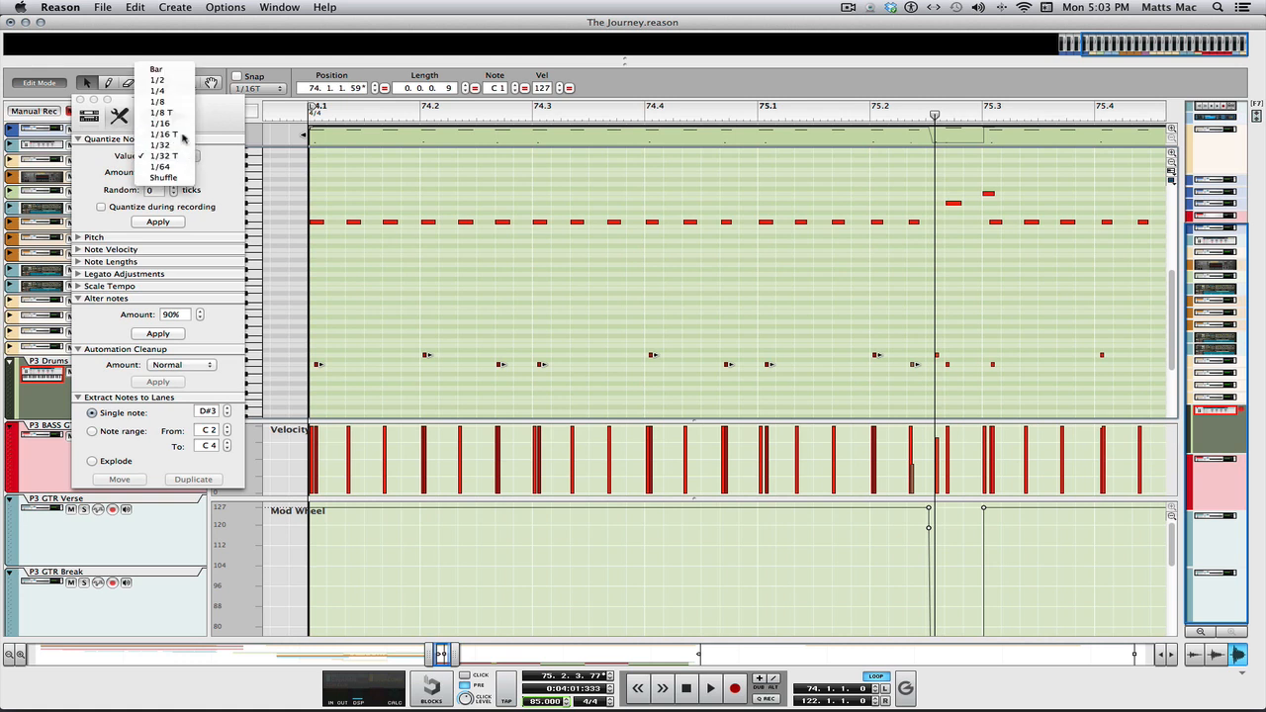
left_click(168, 223)
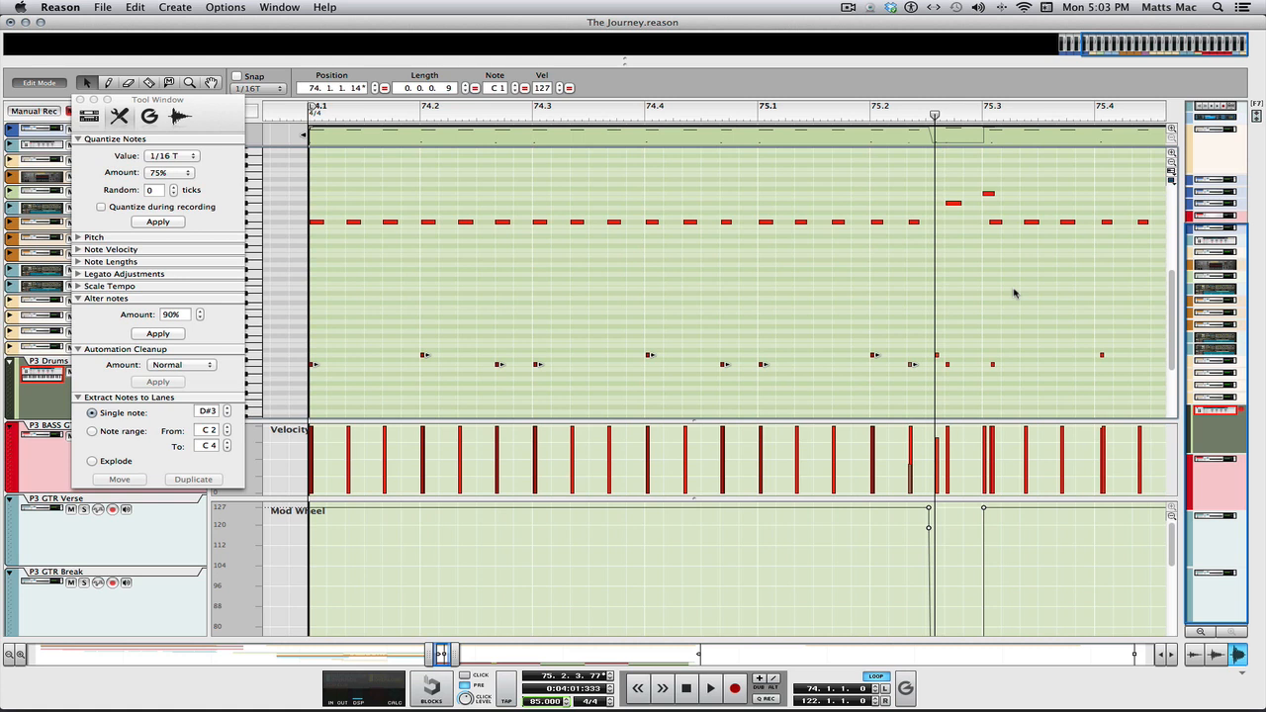
- Quantize the F#3 notes and low drum notes from 75.3 until just after 75.4 to 1/16 T at 75%
scroll(1014, 292, "down", 3)
scroll(1013, 293, "up", 4)
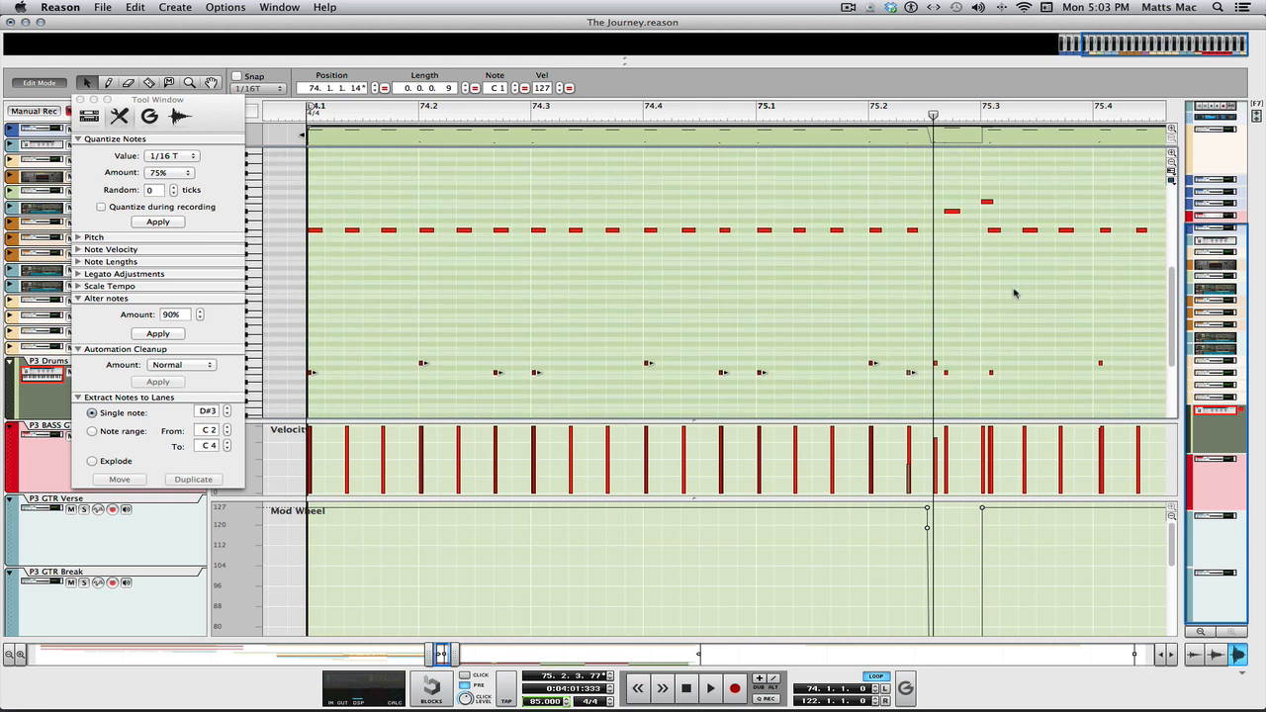
left_click(1140, 243)
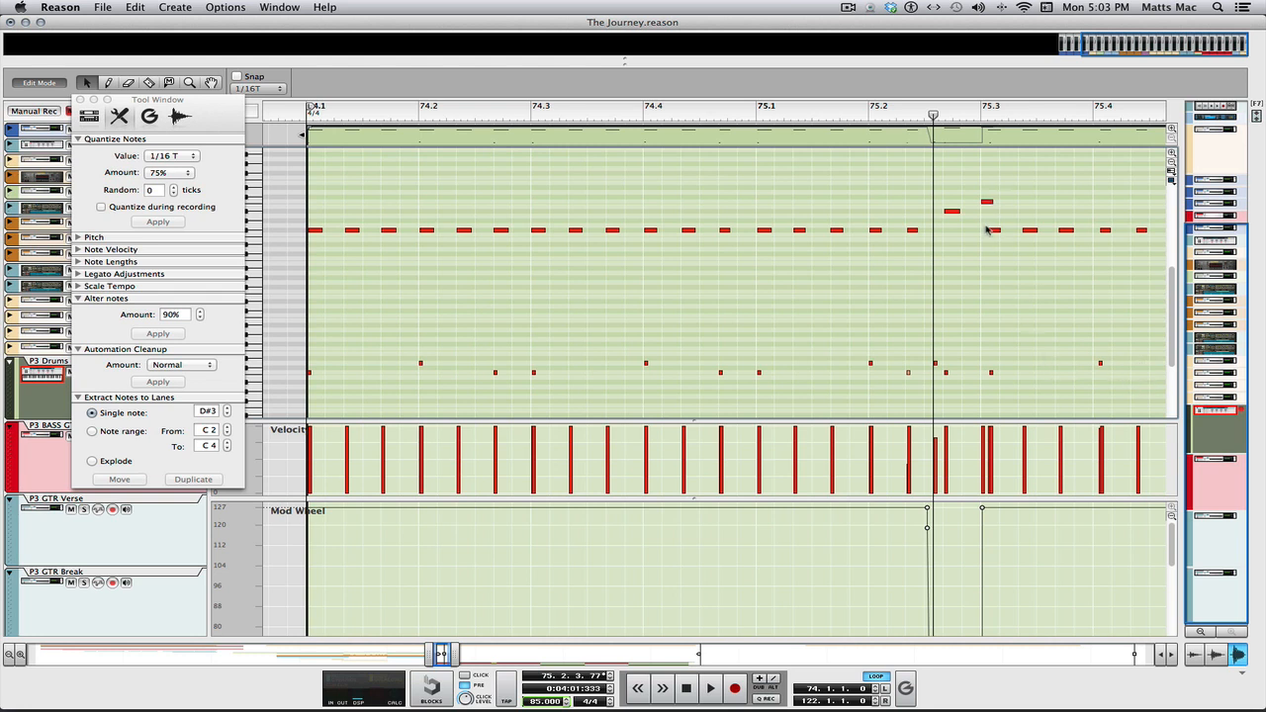
left_click_drag(985, 227, 1163, 390)
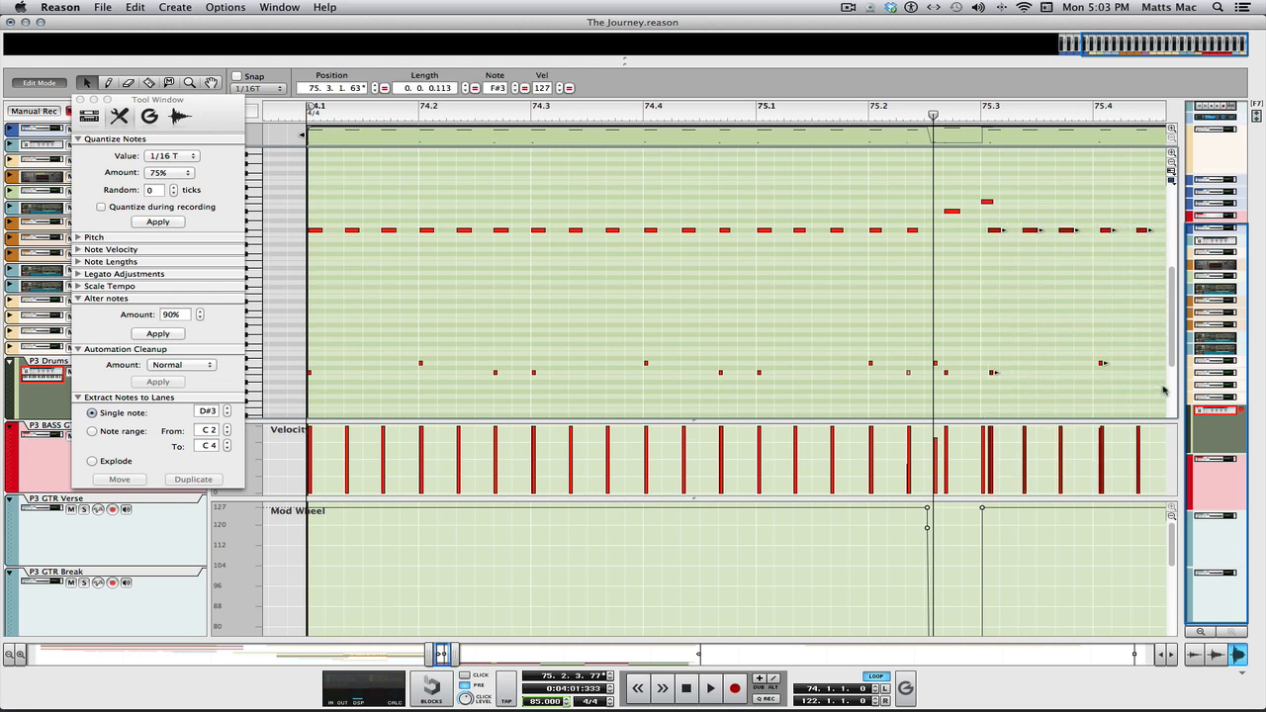
left_click(168, 223)
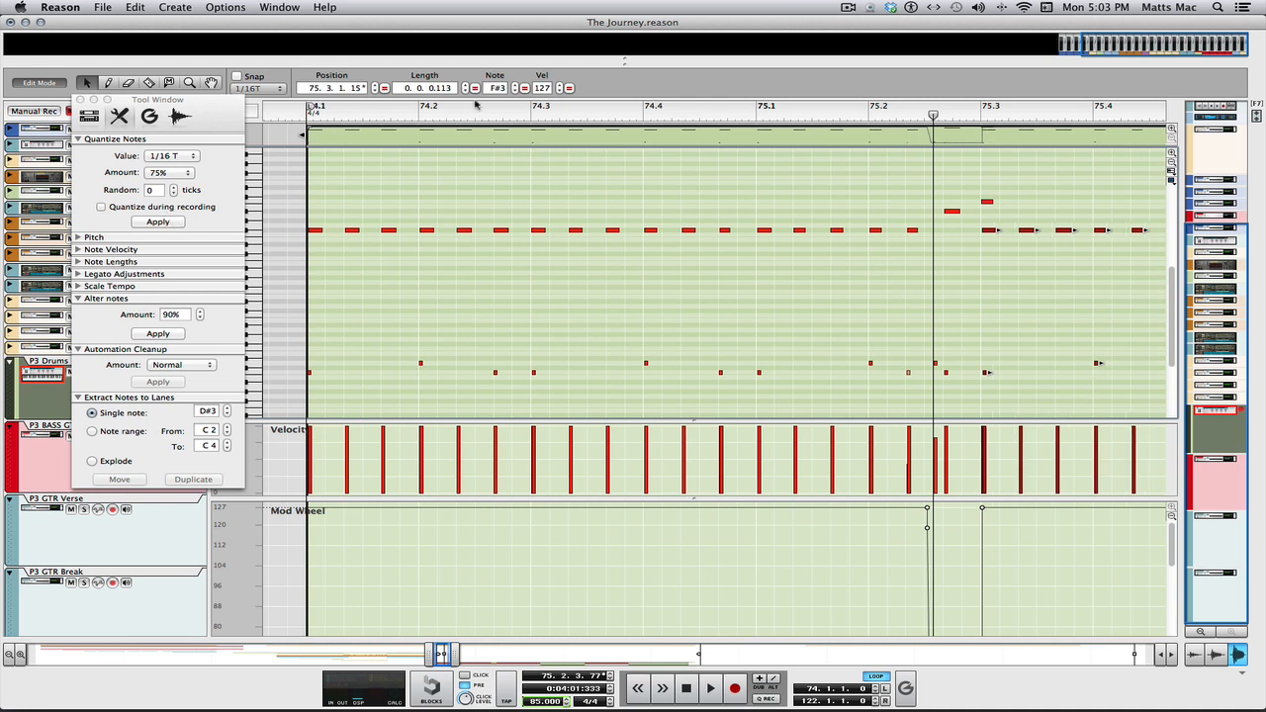
- Play back from just before 74.1 to 76.1 to check the timing of the quantized drum notes
left_click(282, 109)
key("space")
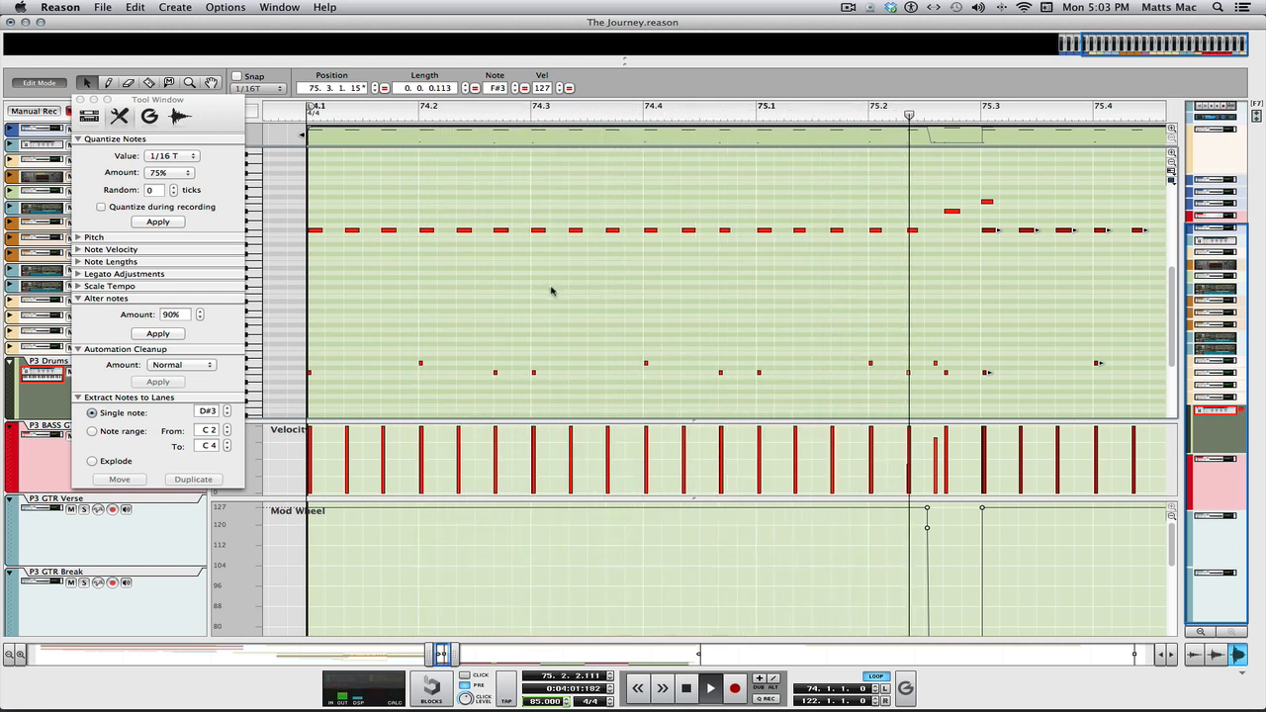
key("space")
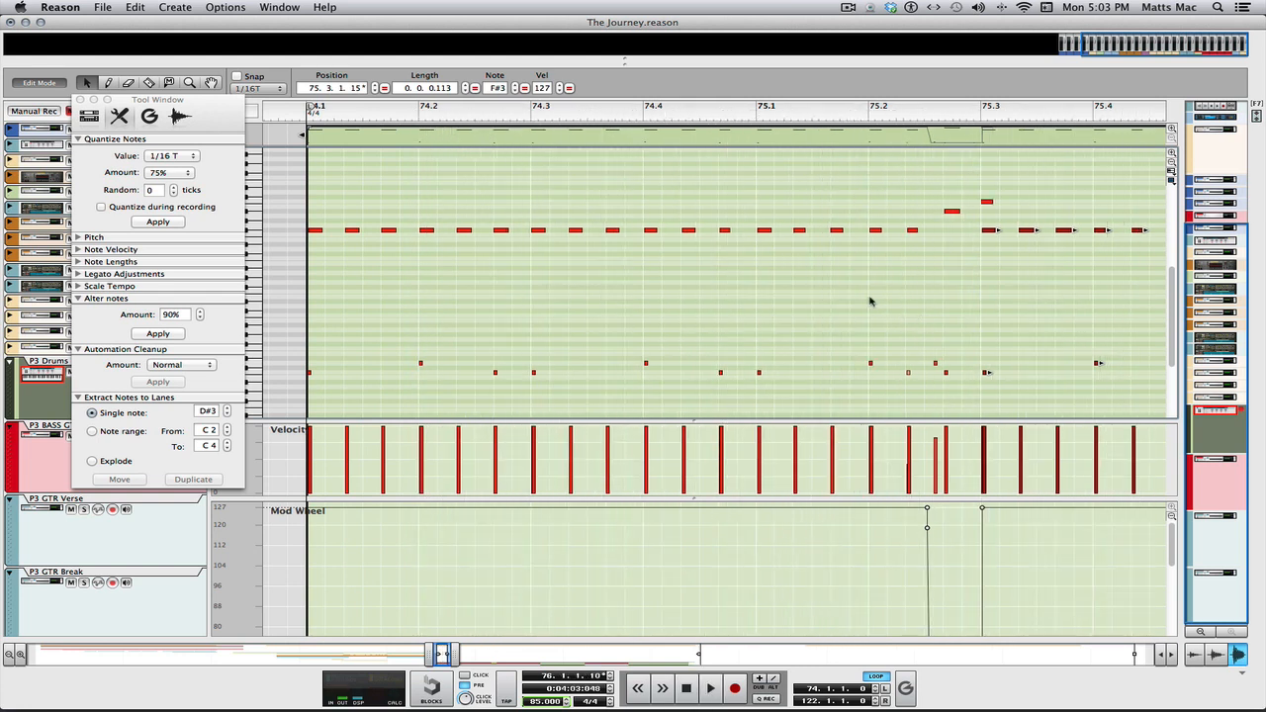
- Quantize the low C1 and D1 notes from 76.1 to 77.2 to 1/16 T at 75%
scroll(868, 299, "right", 5)
scroll(869, 300, "down", 1)
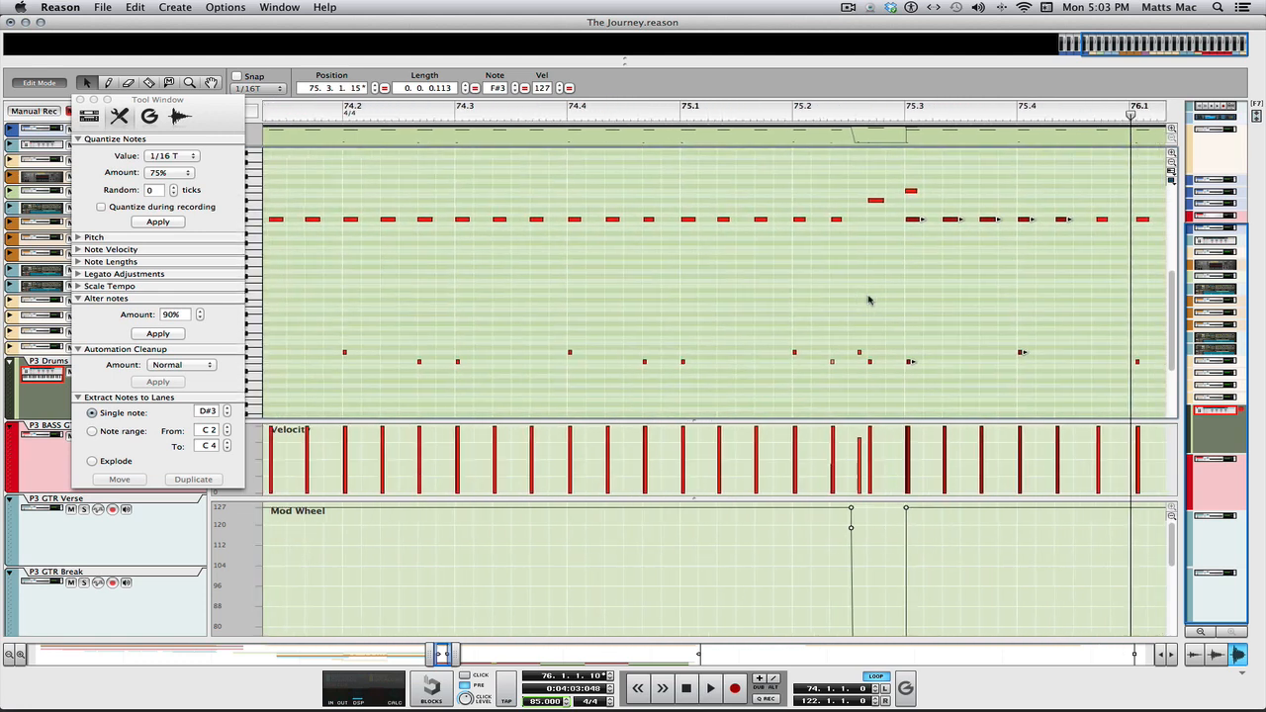
scroll(868, 300, "right", 14)
scroll(869, 300, "up", 1)
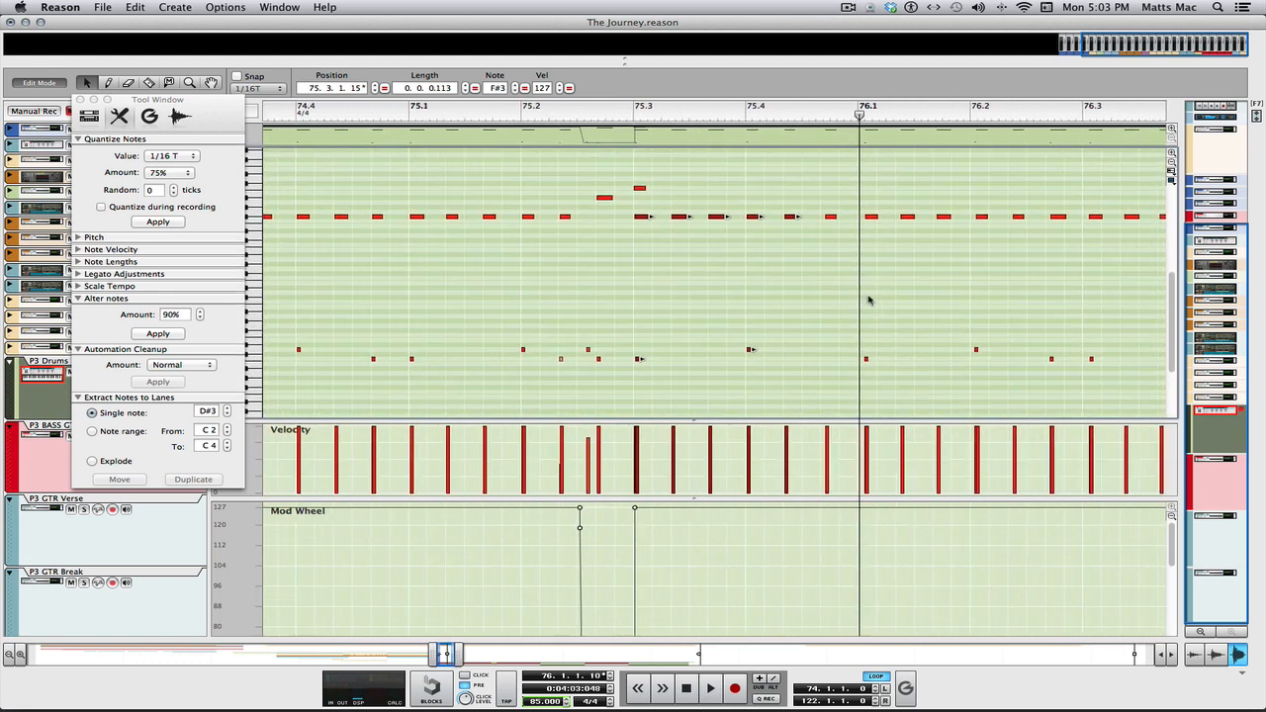
scroll(868, 300, "right", 13)
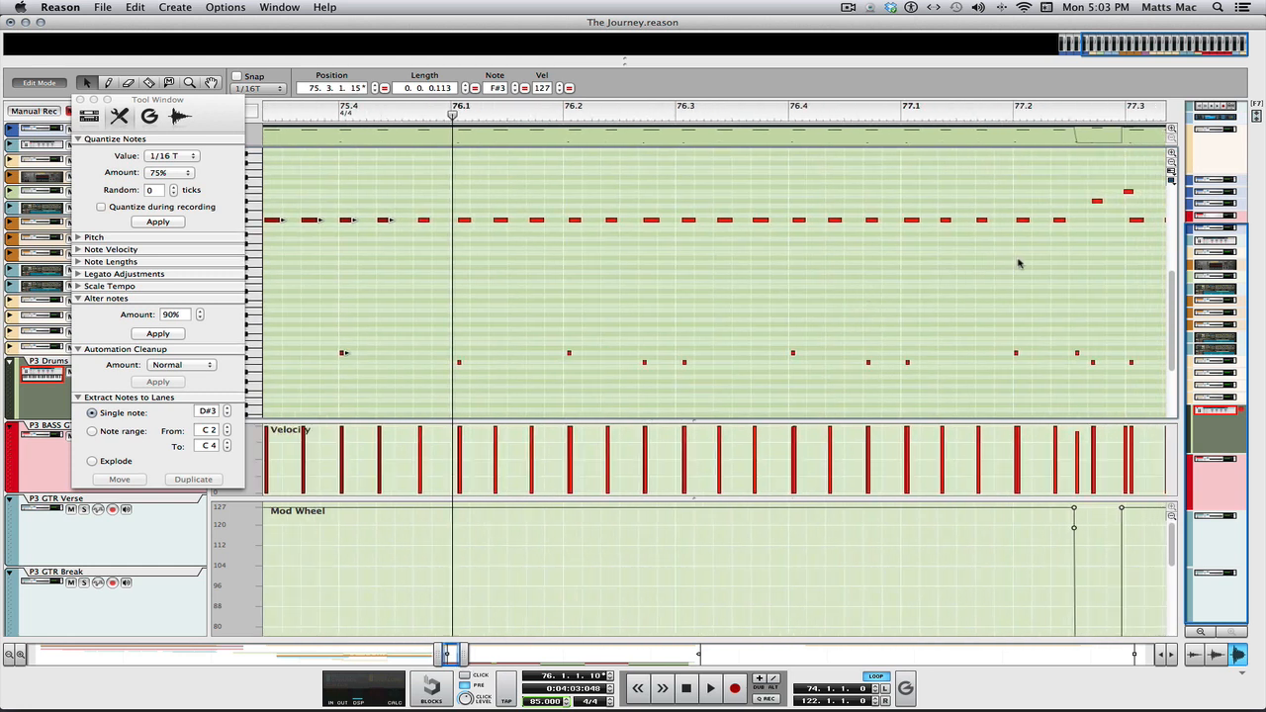
left_click_drag(1040, 379, 426, 314)
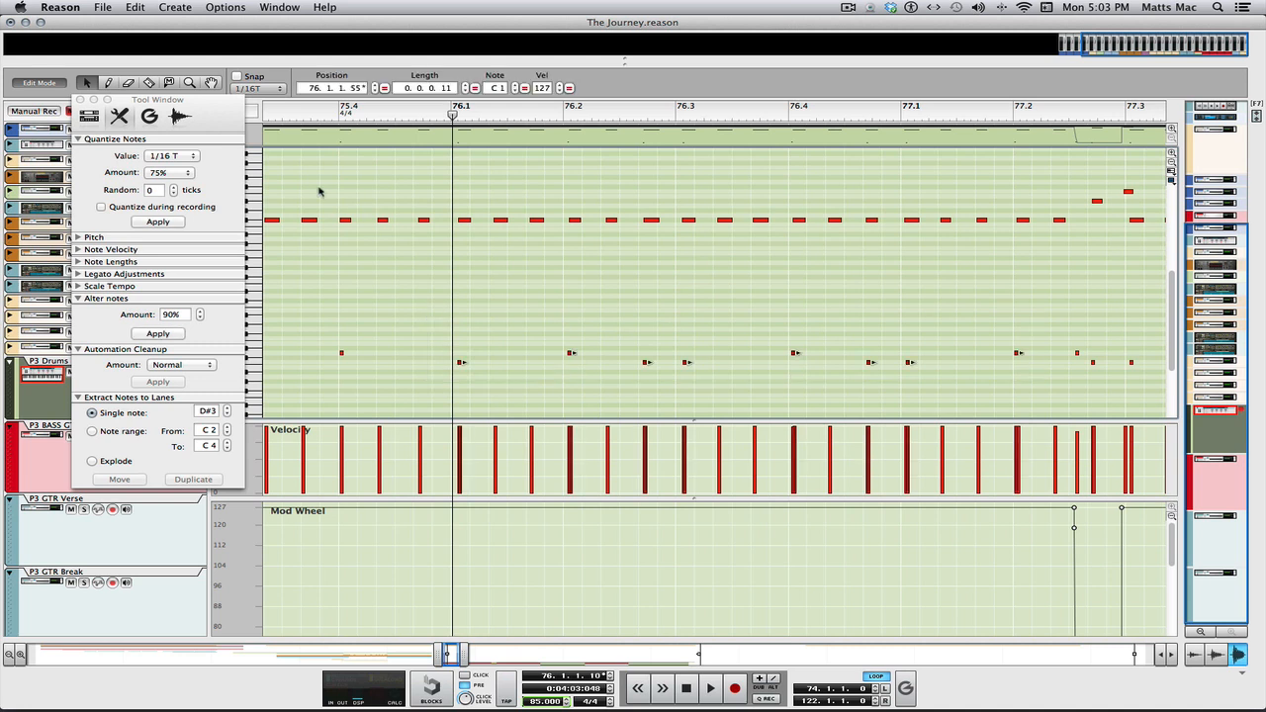
left_click(166, 221)
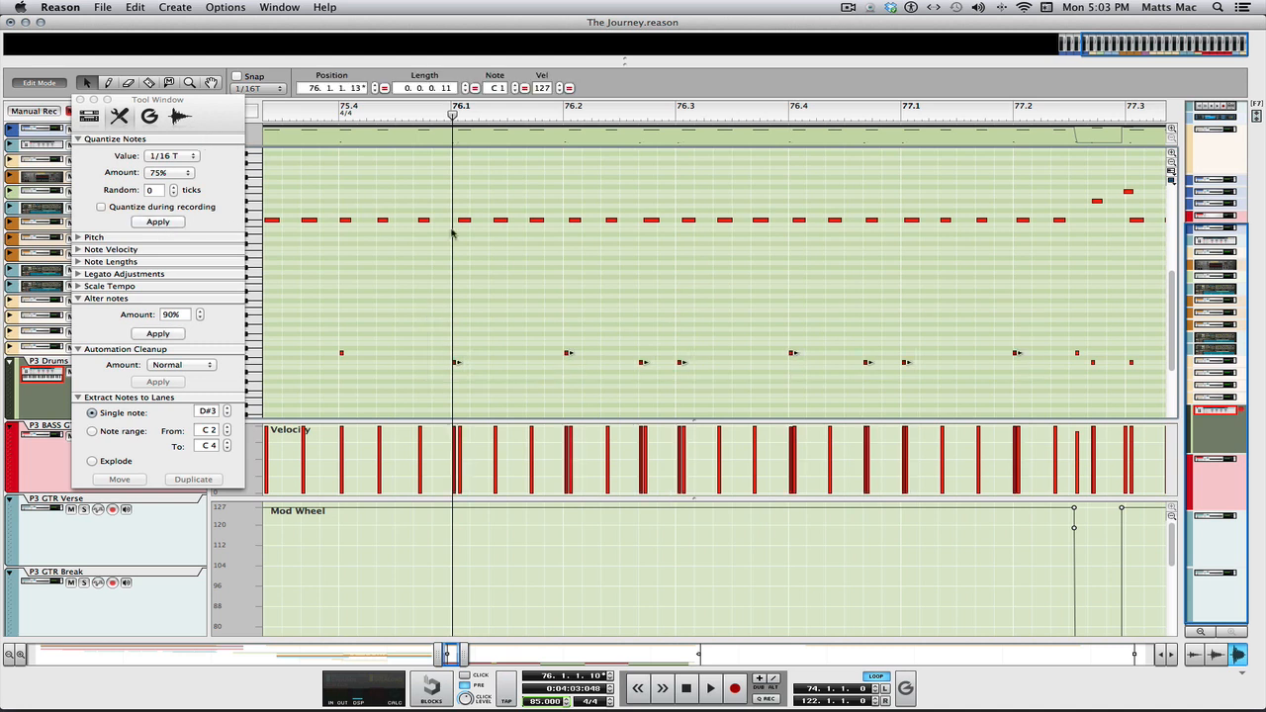
- Quantize the F#3 notes from 76.1 until just after 77.2 to 1/16 T at 75%, applying the quantization twice
left_click_drag(1082, 233, 461, 195)
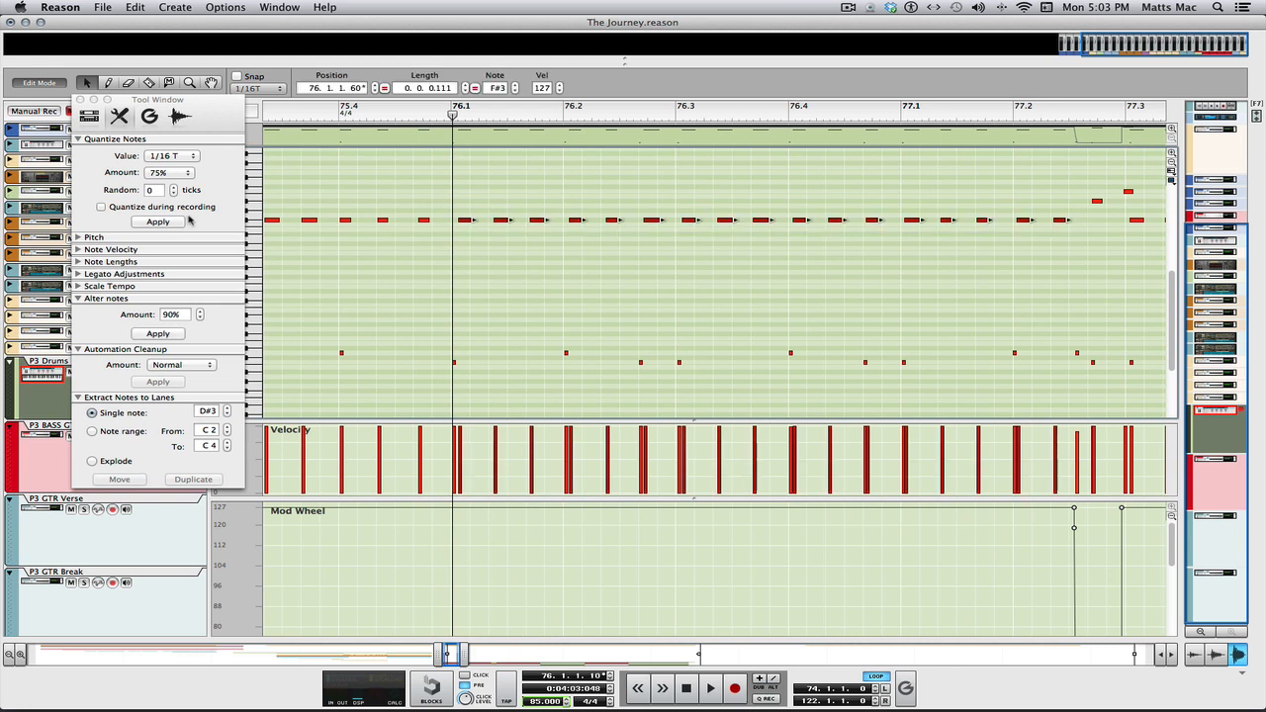
left_click(158, 221)
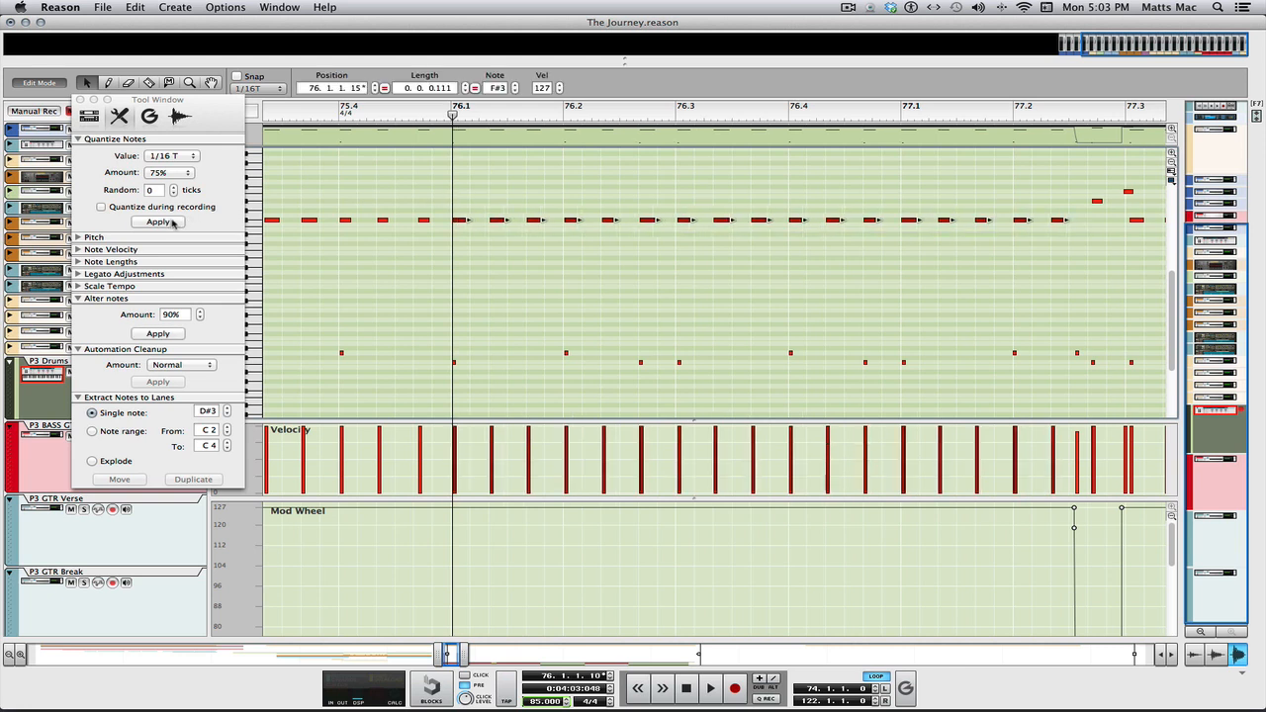
left_click(173, 223)
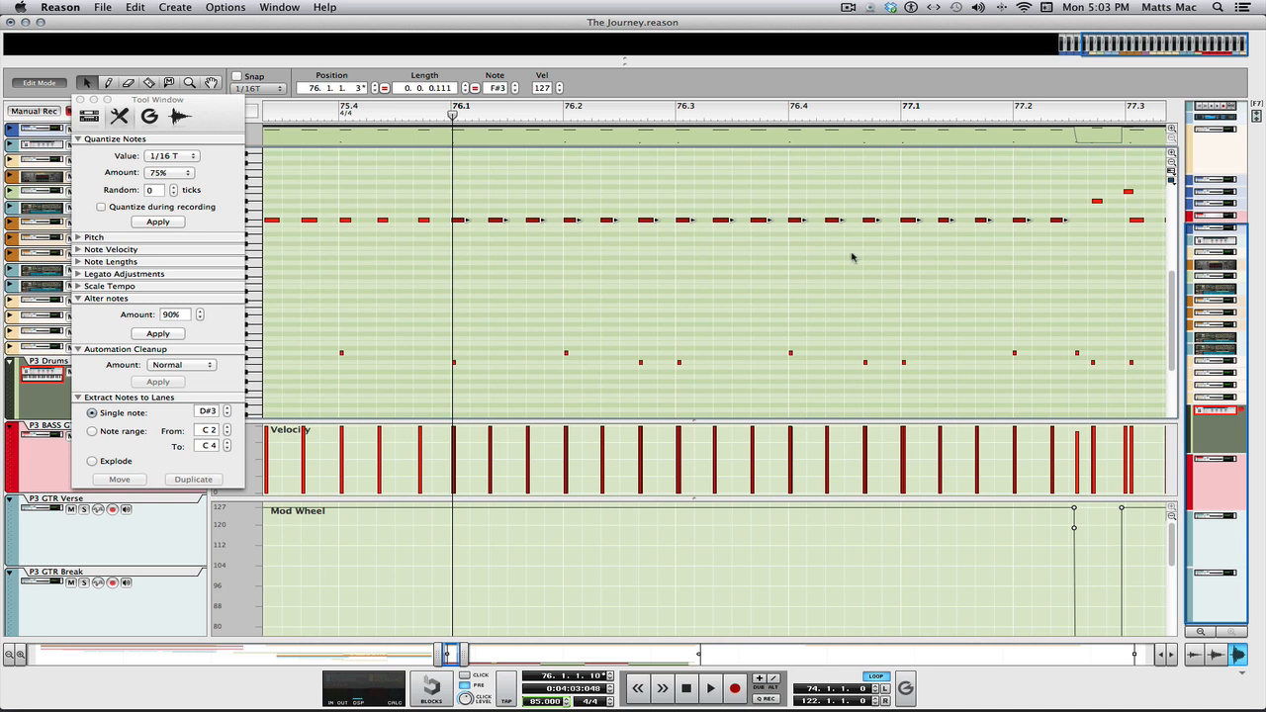
- Quantize the two low notes just before 77.3 to 1/32 T at 75%, and play back from 76.1 until just after 77.4
scroll(853, 257, "right", 5)
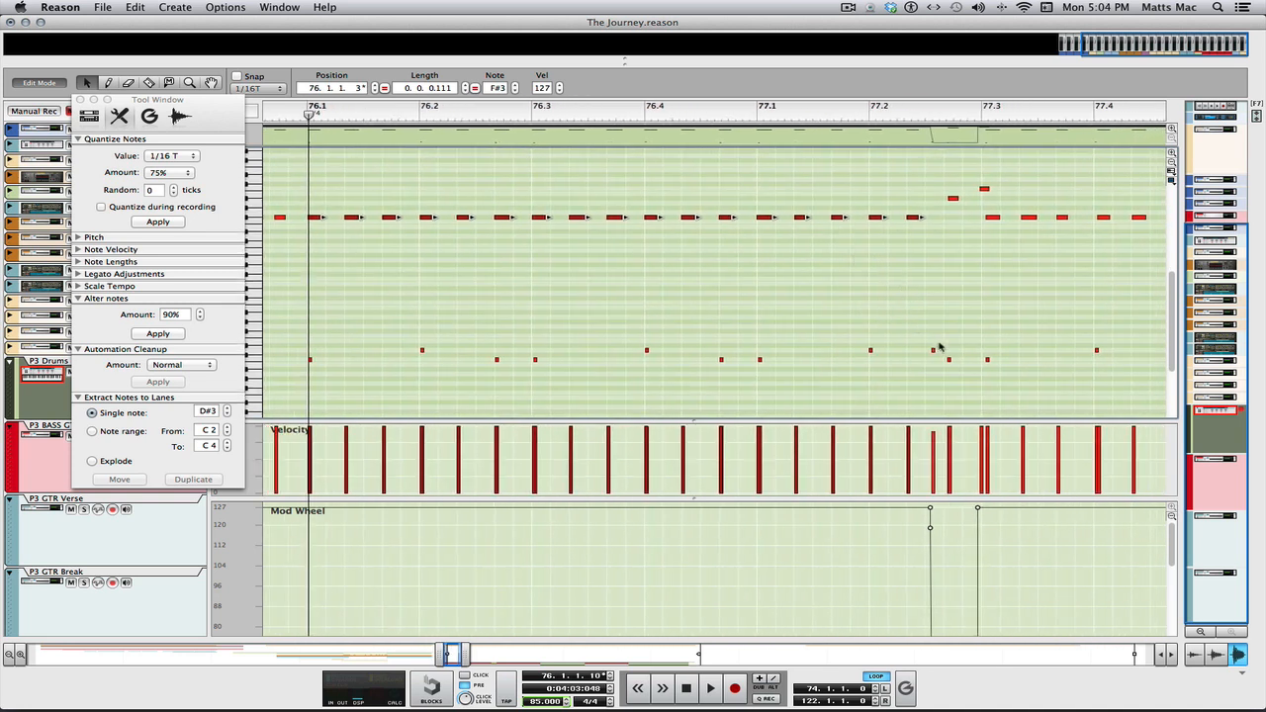
left_click_drag(925, 320, 967, 387)
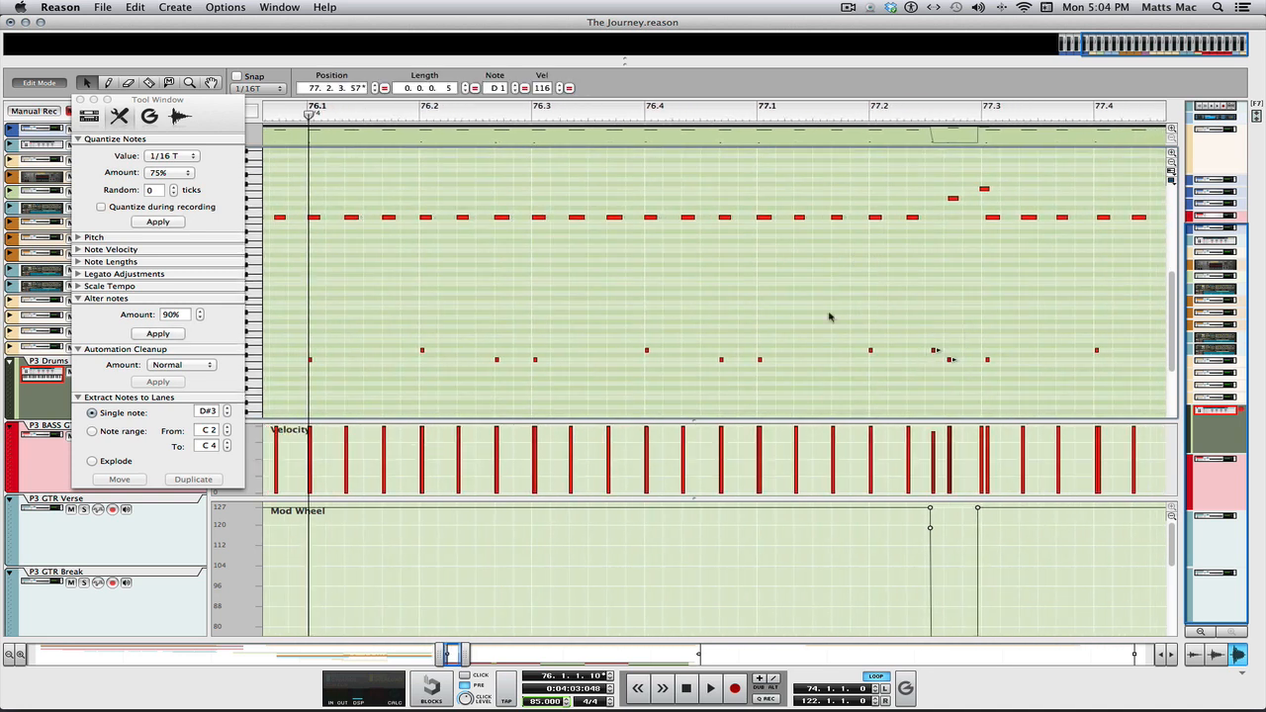
left_click(196, 156)
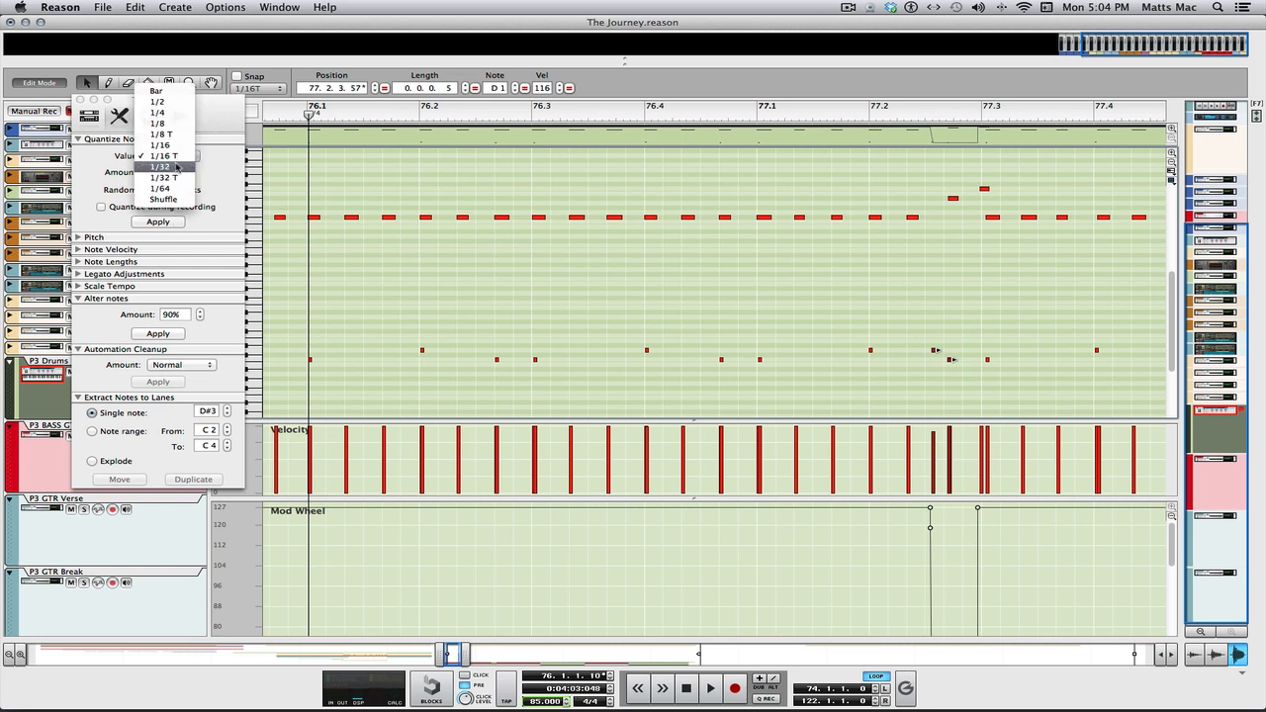
left_click(176, 178)
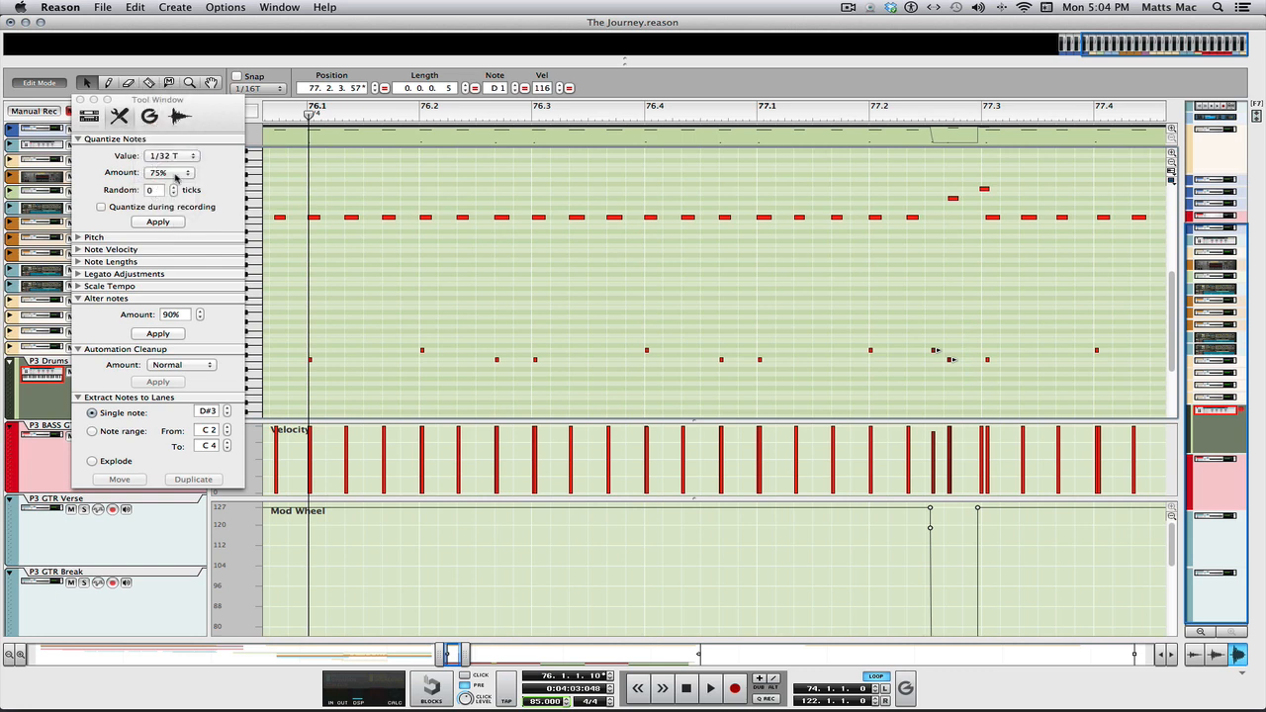
left_click(159, 222)
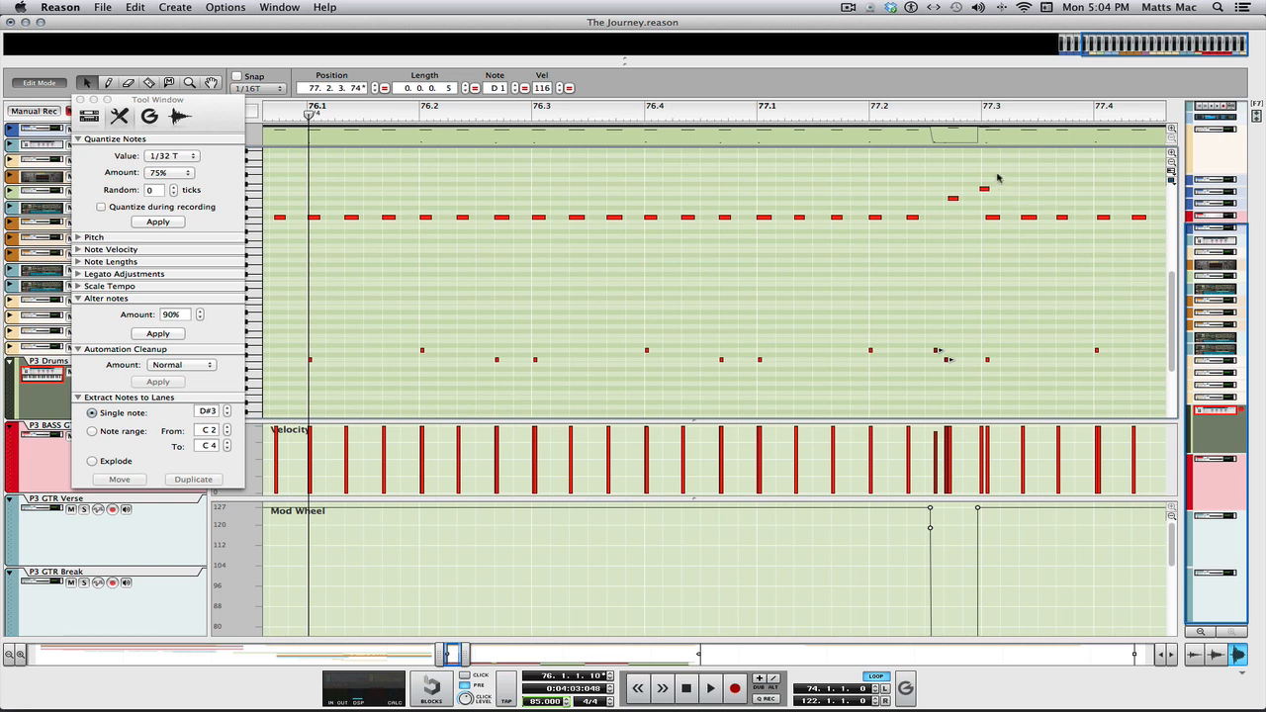
key("space")
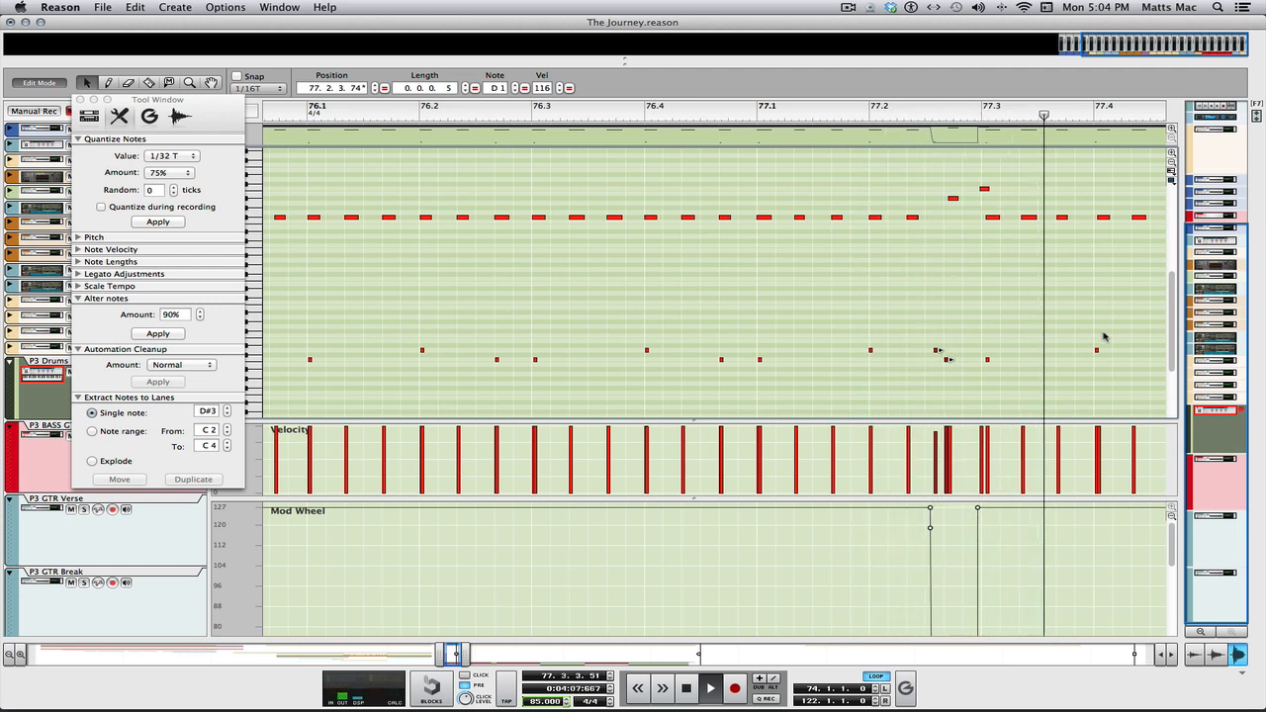
key("space")
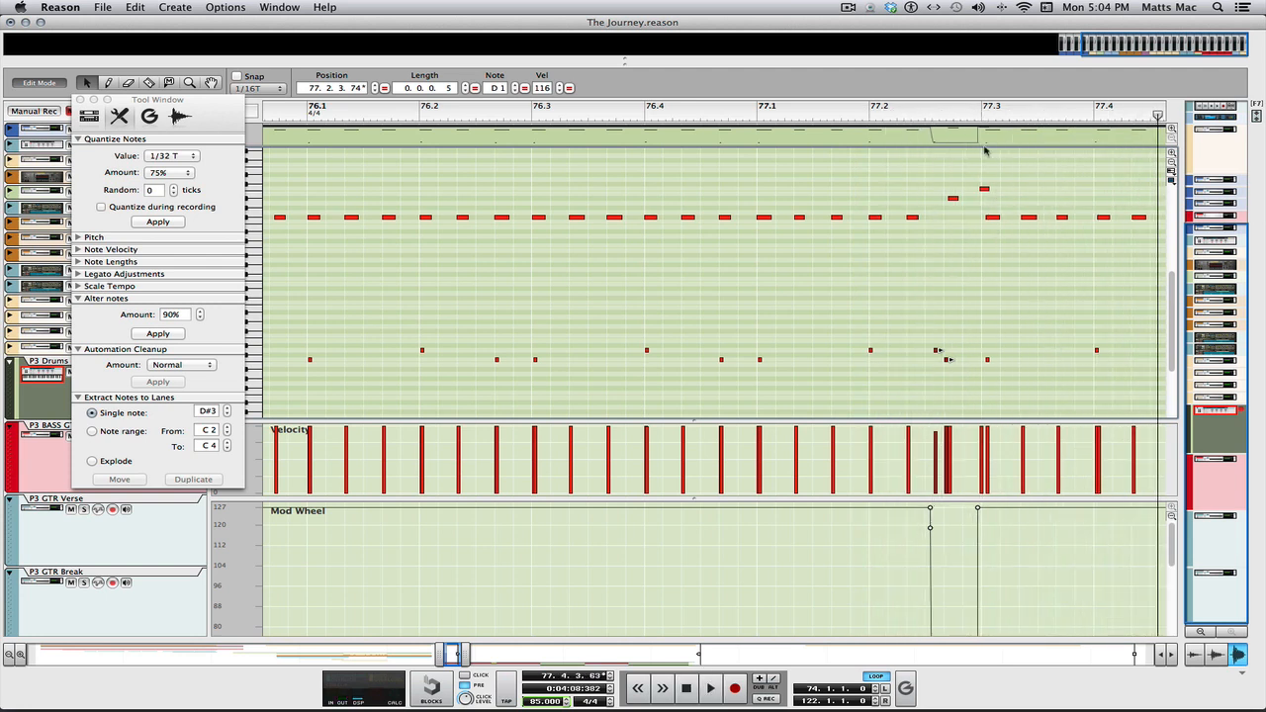
- Quantize only the two high notes around 77.3 to 1/16 T at 75%, leaving the F#3 notes out of the selection
left_click_drag(941, 178, 925, 229)
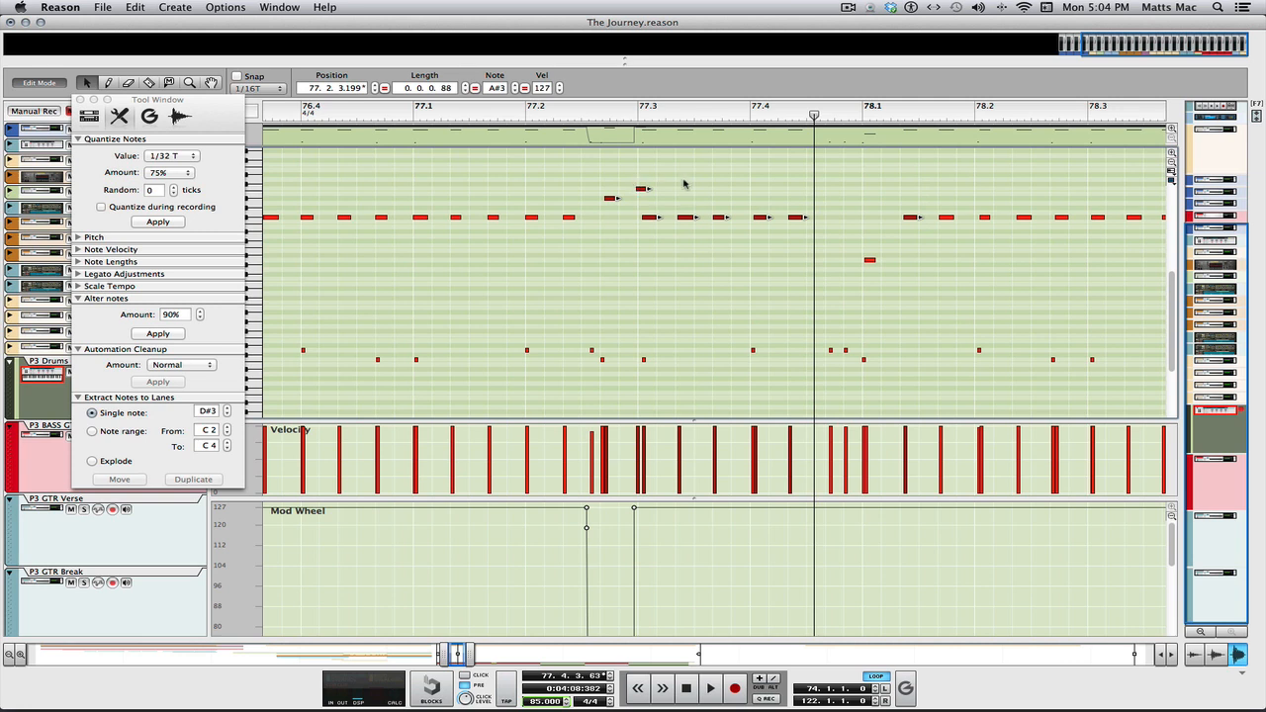
left_click_drag(669, 211, 591, 179)
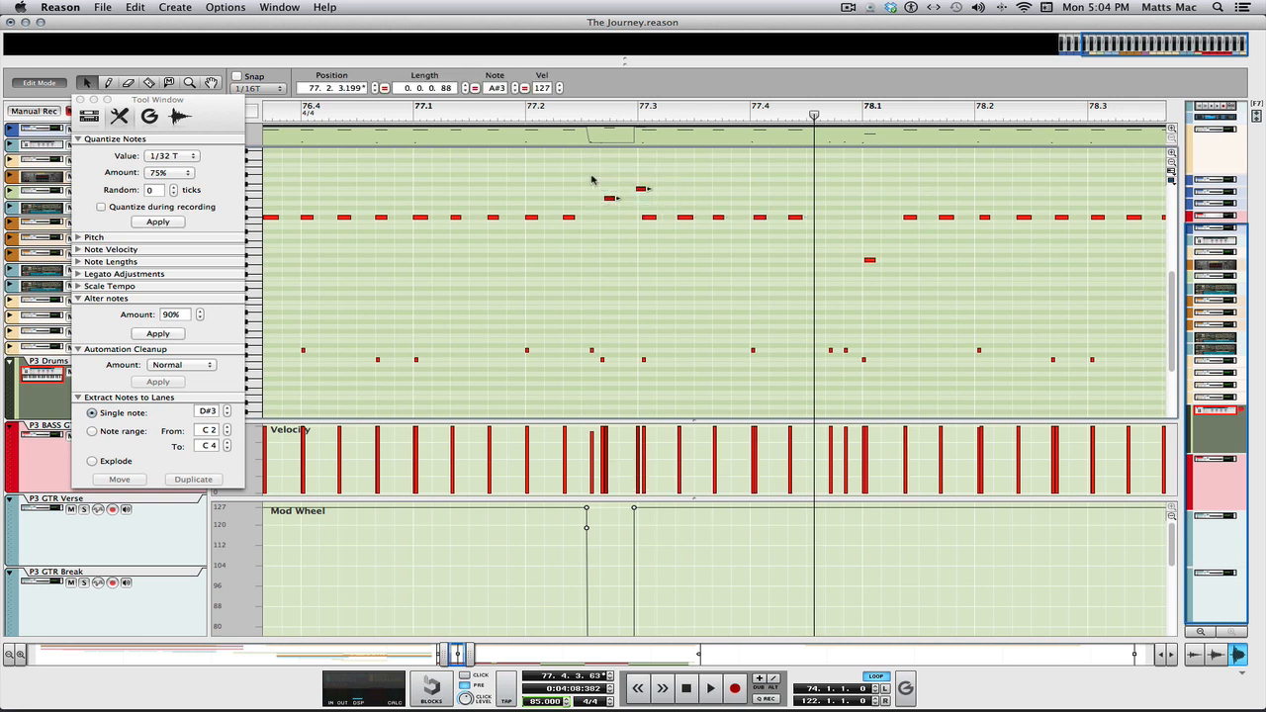
left_click(195, 156)
left_click(165, 140)
left_click(164, 222)
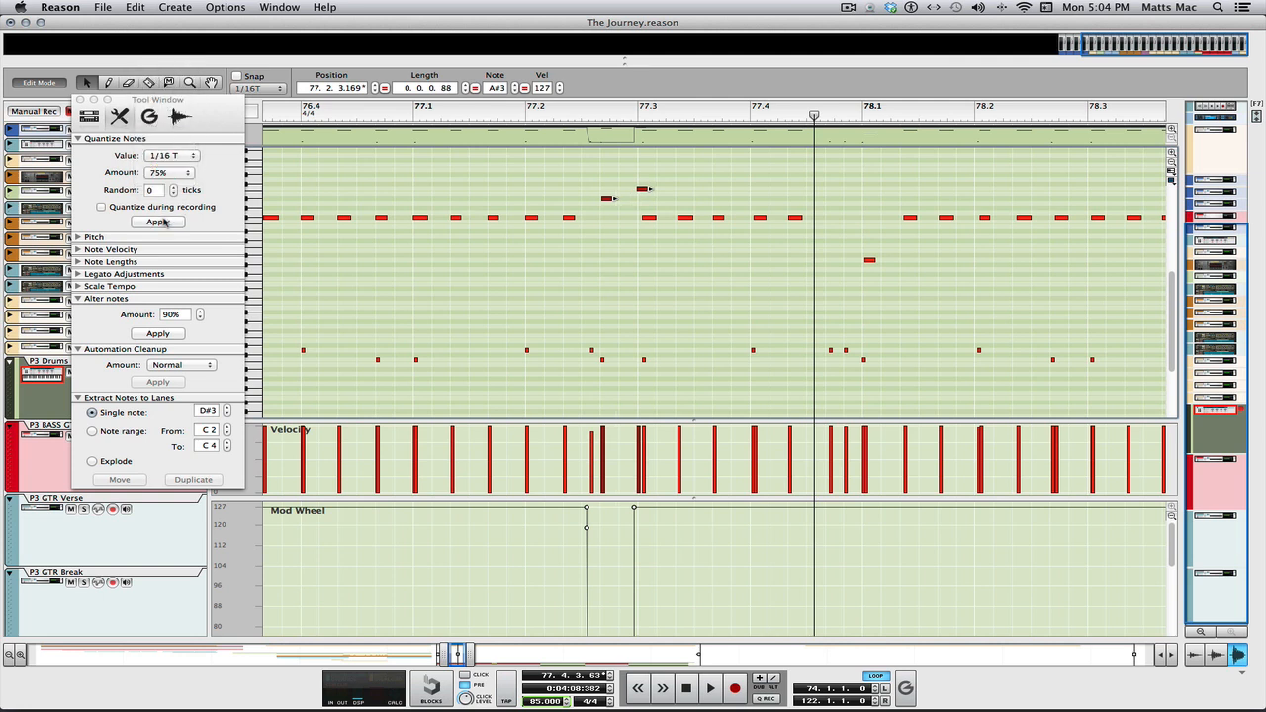
- Delete the F#3 note at 77.3 and play back the passage from 76.4 until just after 77.4
left_click(646, 219)
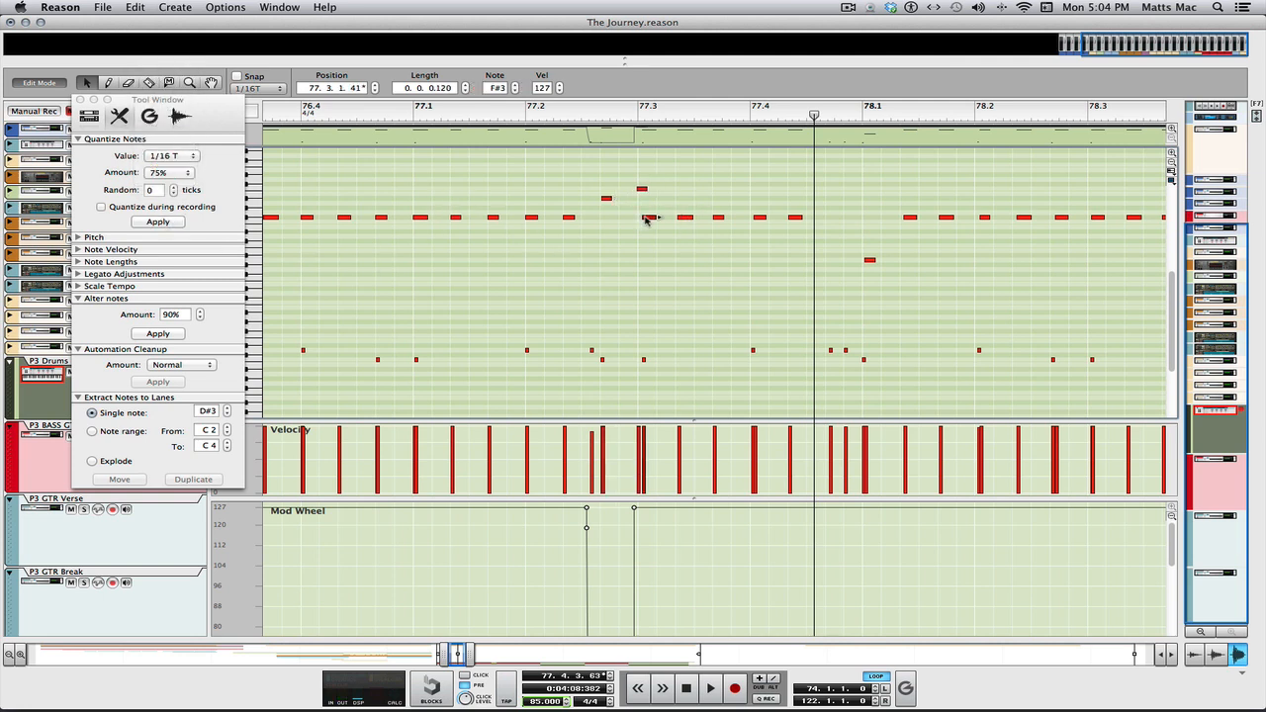
key("Delete")
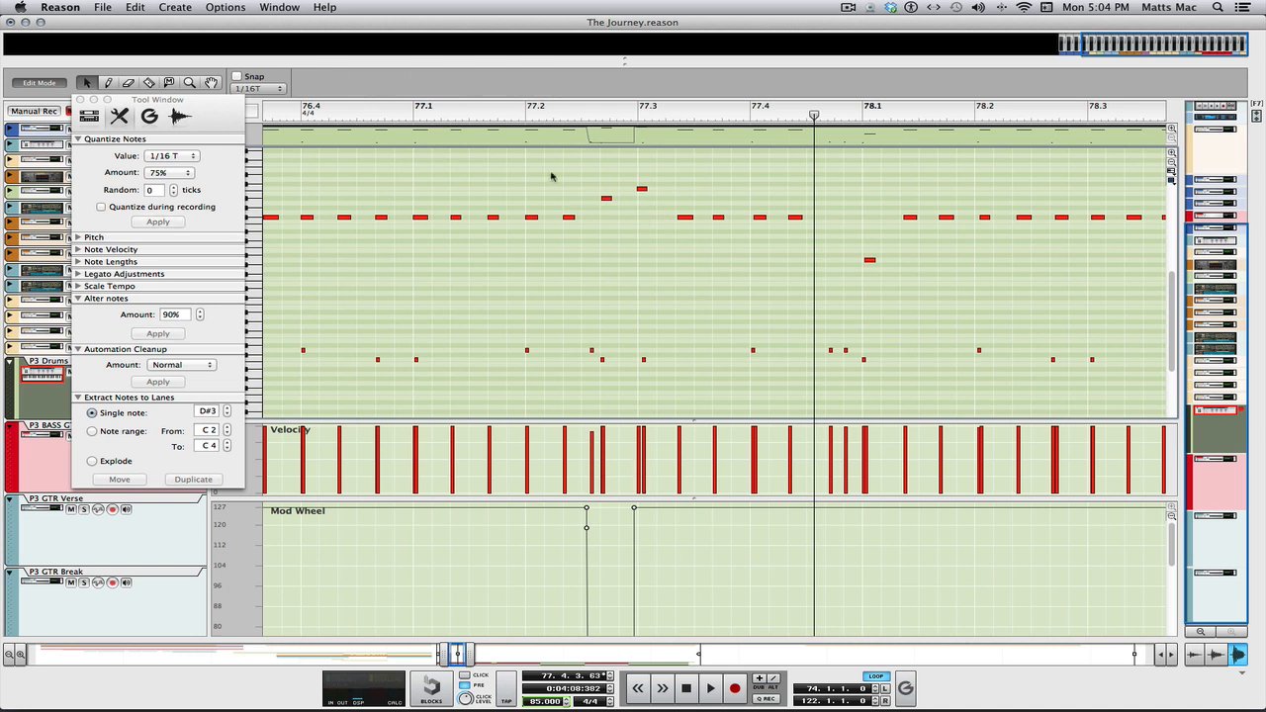
left_click(314, 112)
key("space")
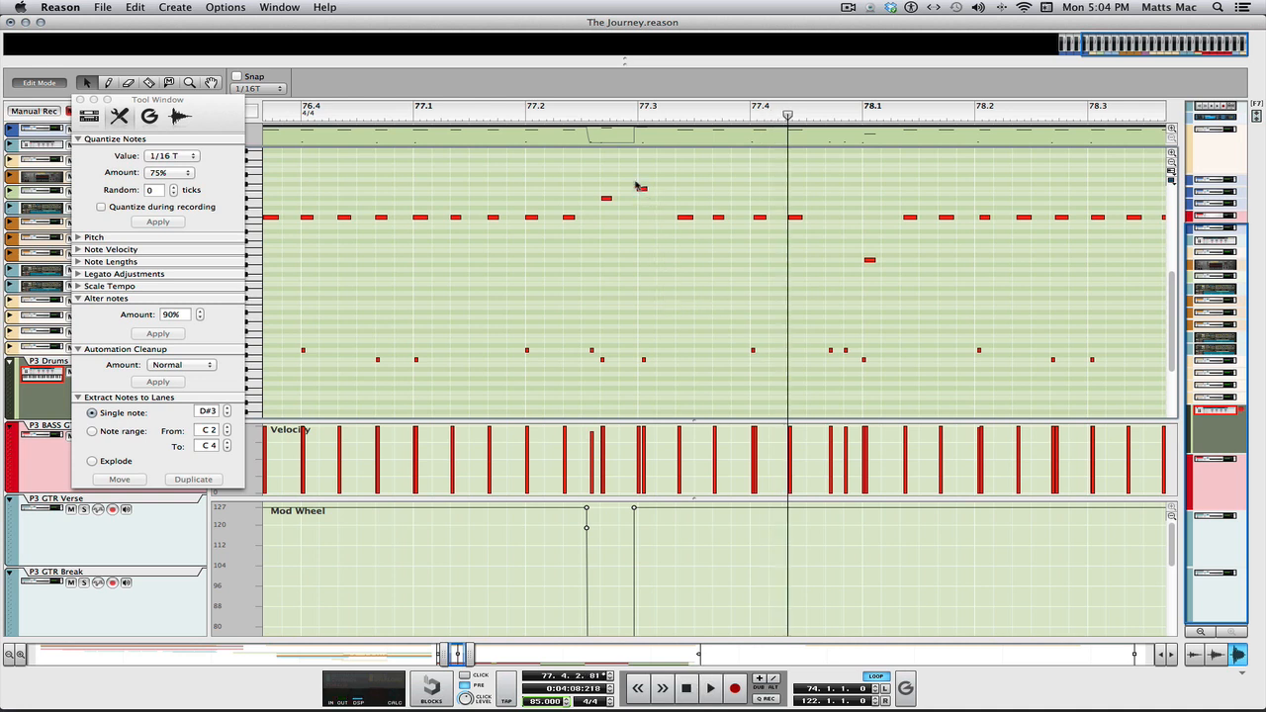
- Close the Tool Window and leave Edit Mode to return to the song arrangement
scroll(573, 268, "left", 3)
scroll(573, 268, "left", 4)
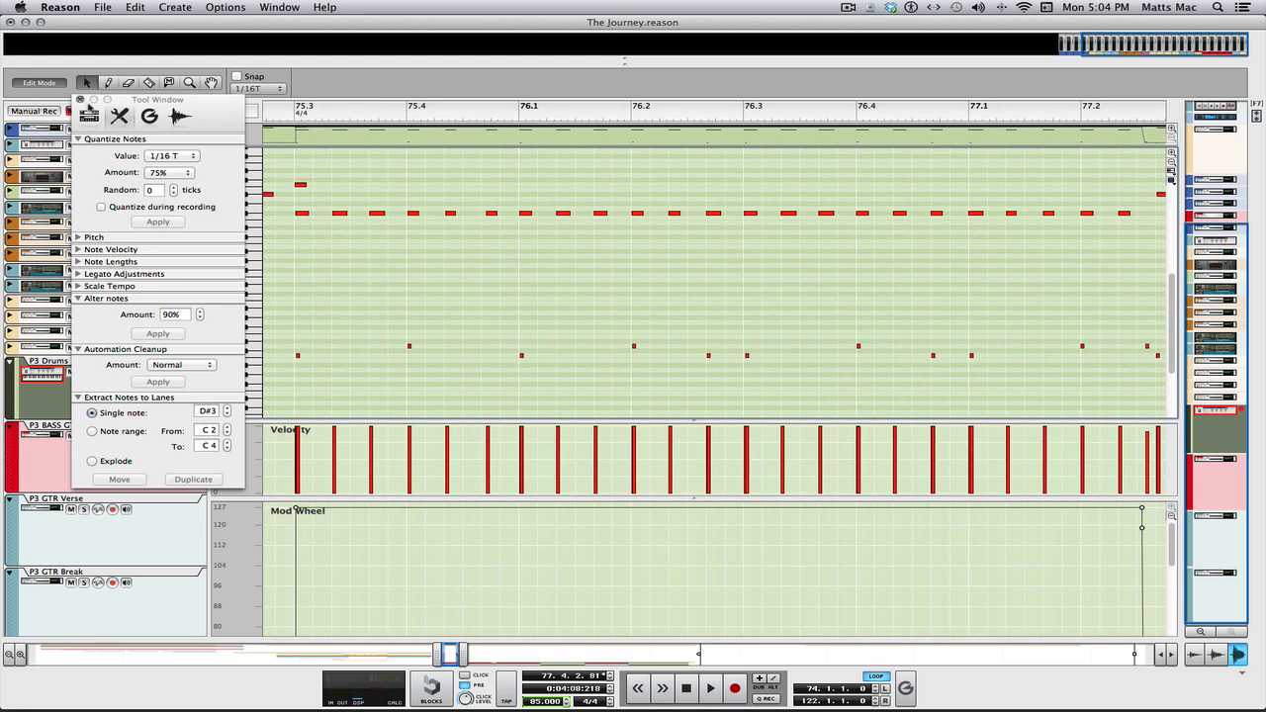
left_click(80, 100)
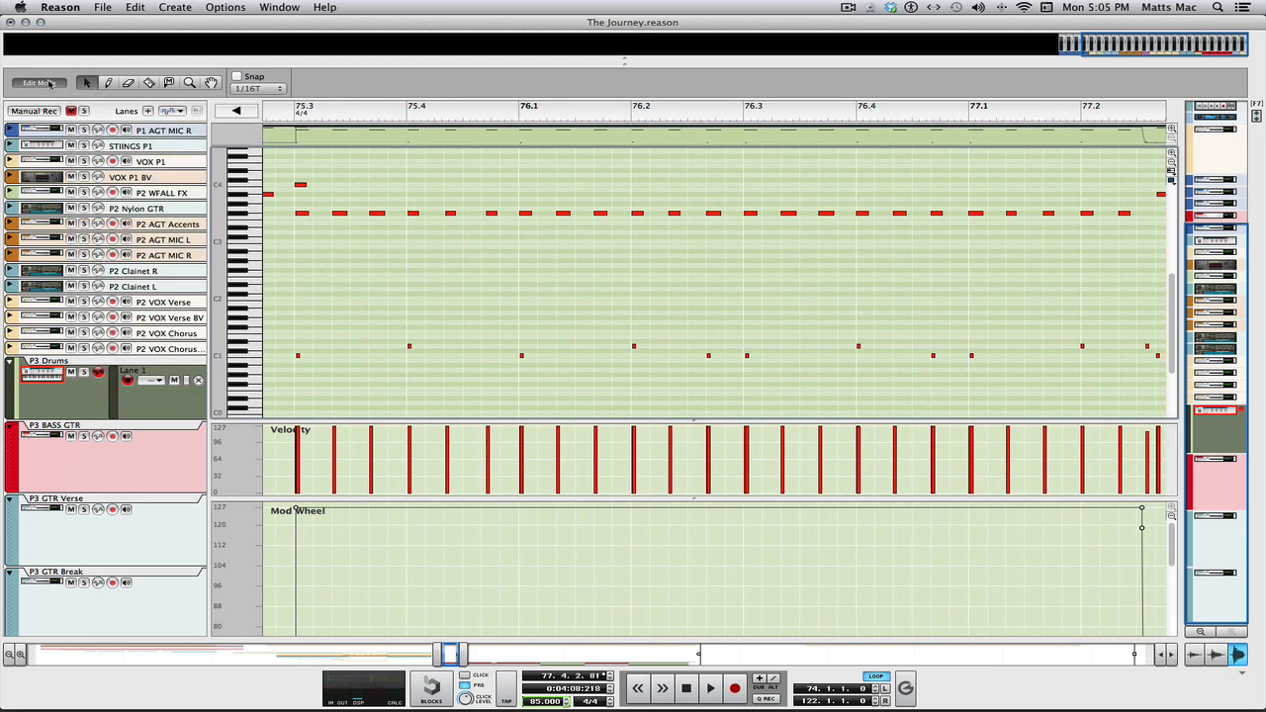
left_click(49, 83)
- Play back the arrangement from bar 74 to bar 78 to check the quantized drums against the bass and guitar
scroll(618, 170, "left", 2)
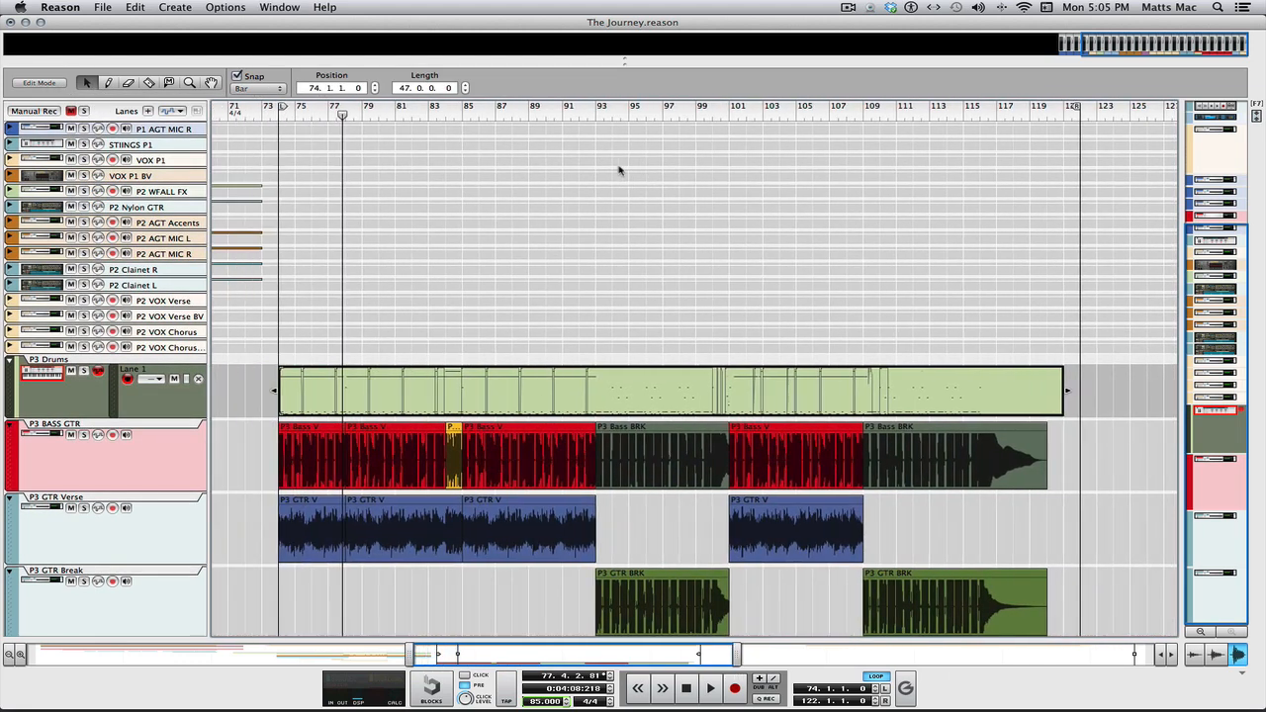
scroll(618, 170, "left", 5)
scroll(548, 195, "right", 2)
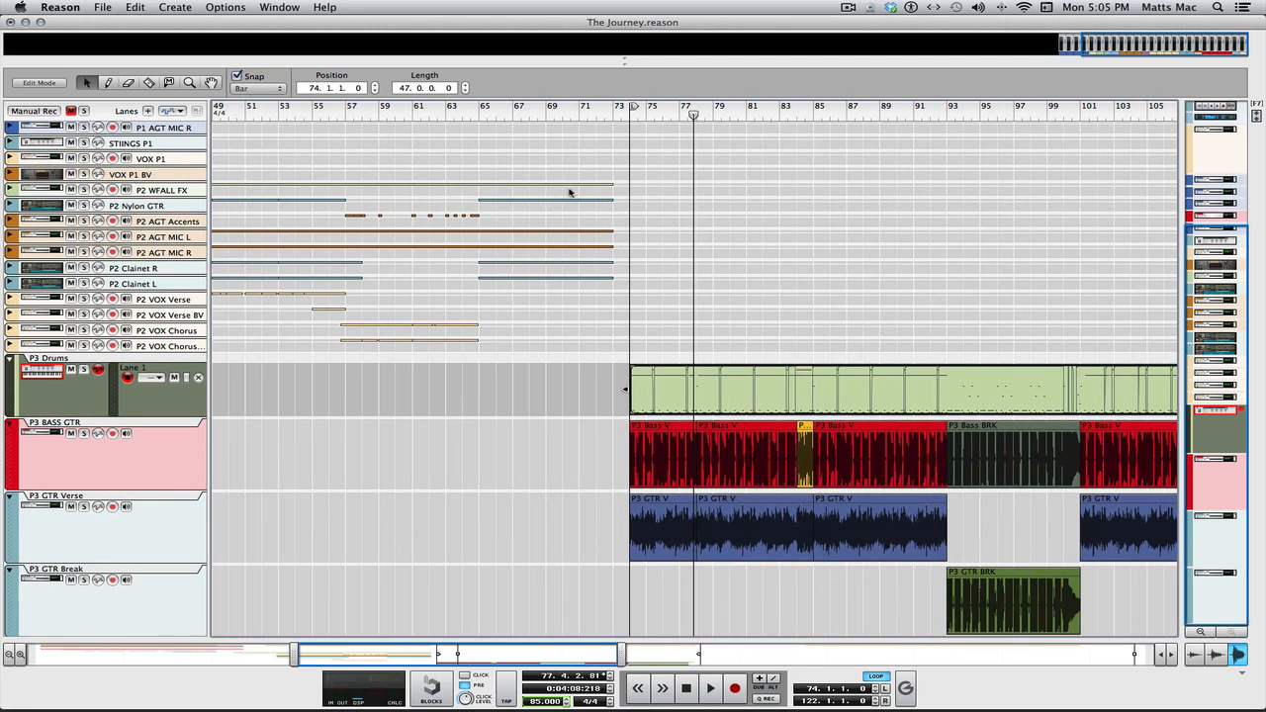
left_click(629, 112)
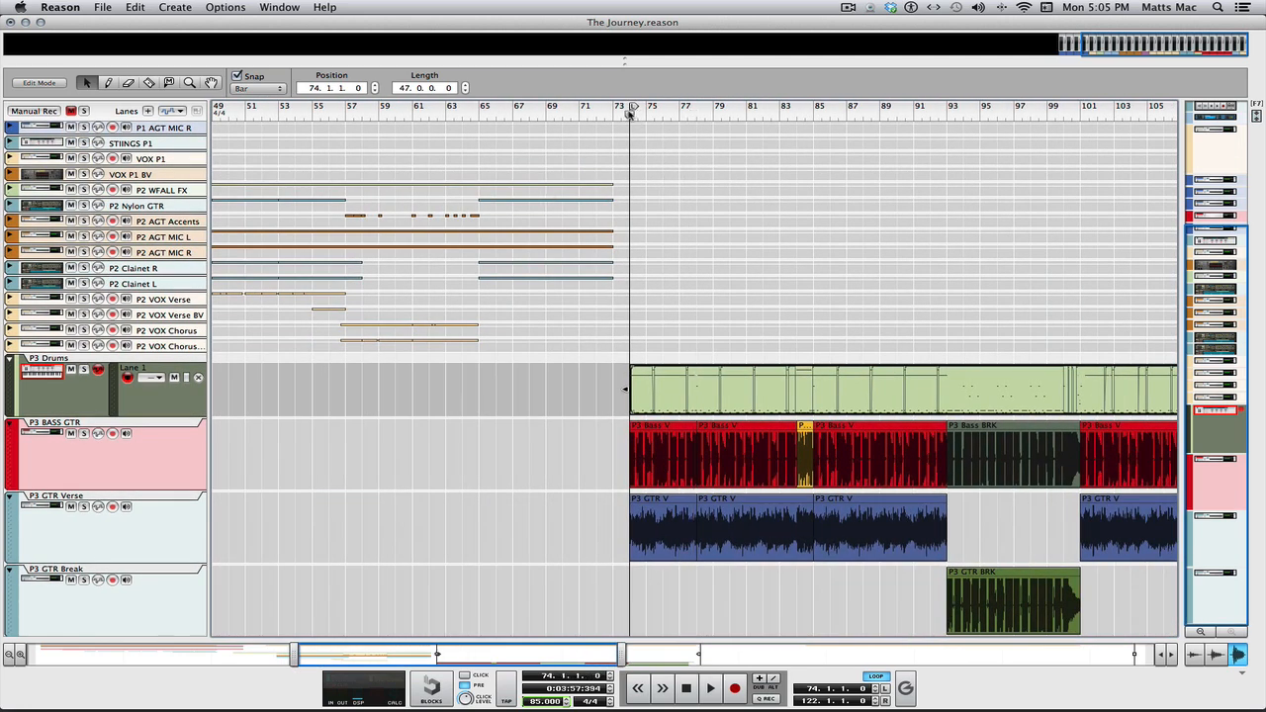
key("space")
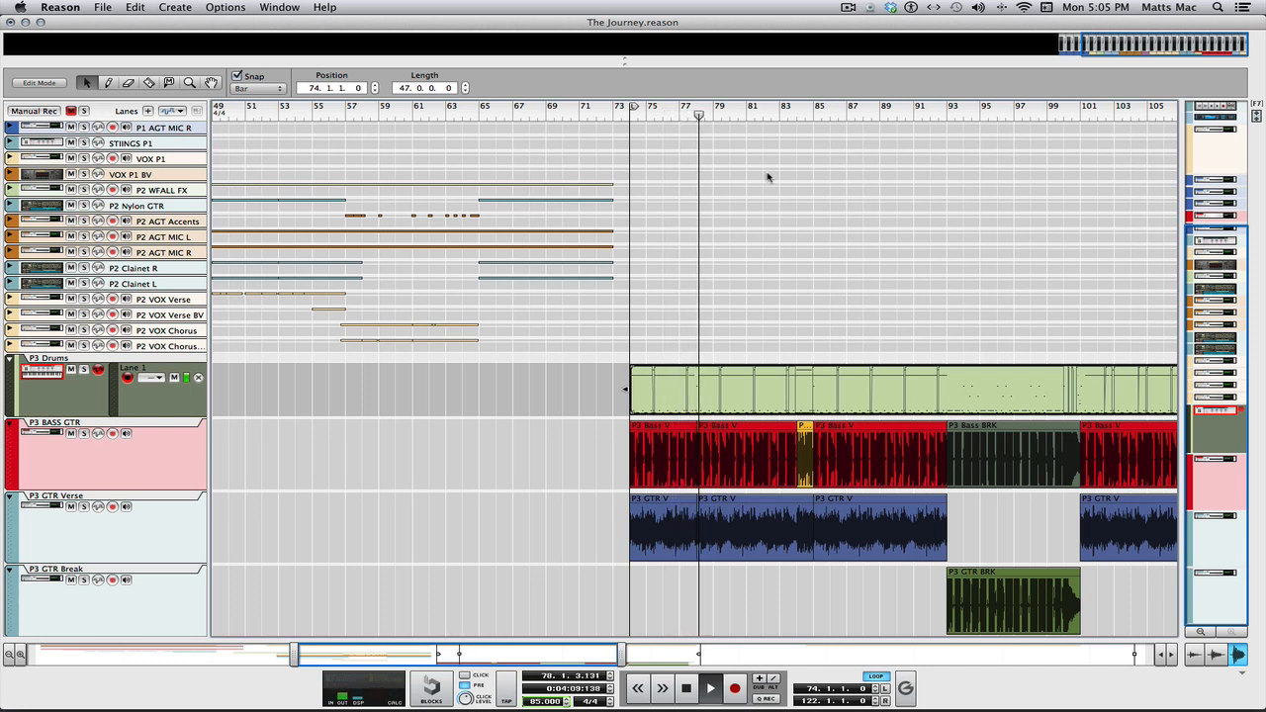
key("space")
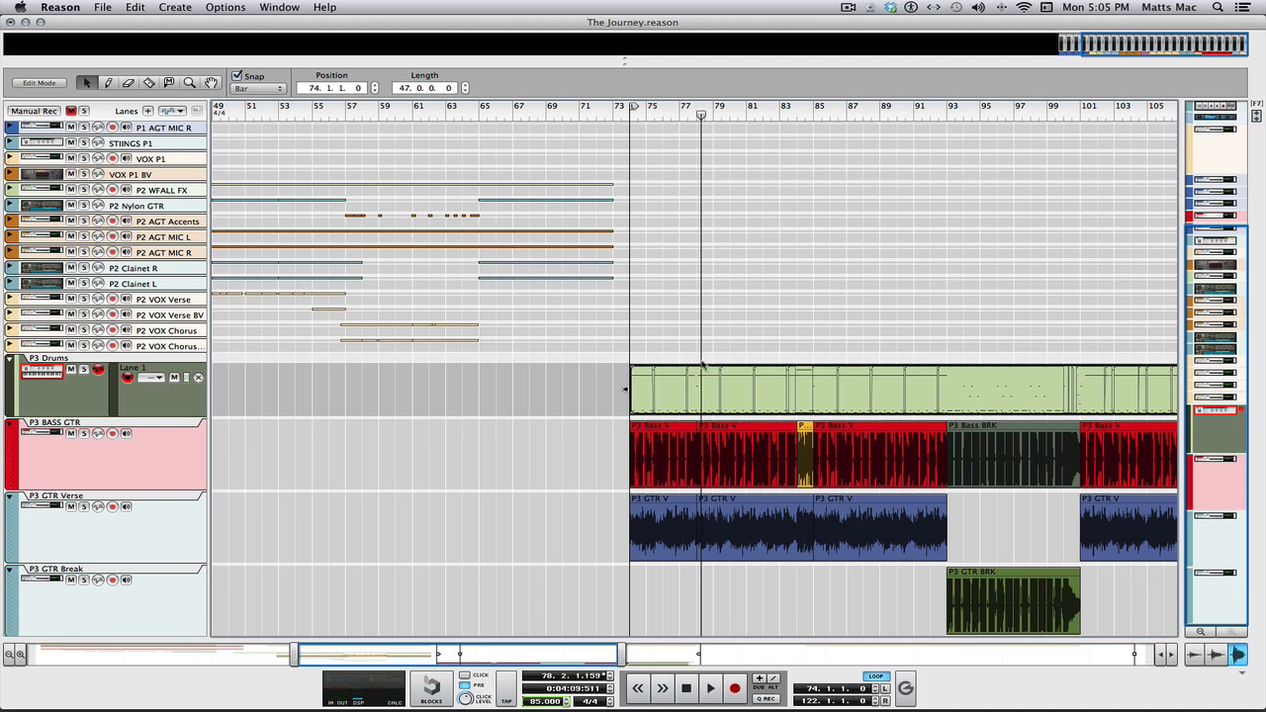
- Open the P3 Drums clip for note editing
double_click(774, 404)
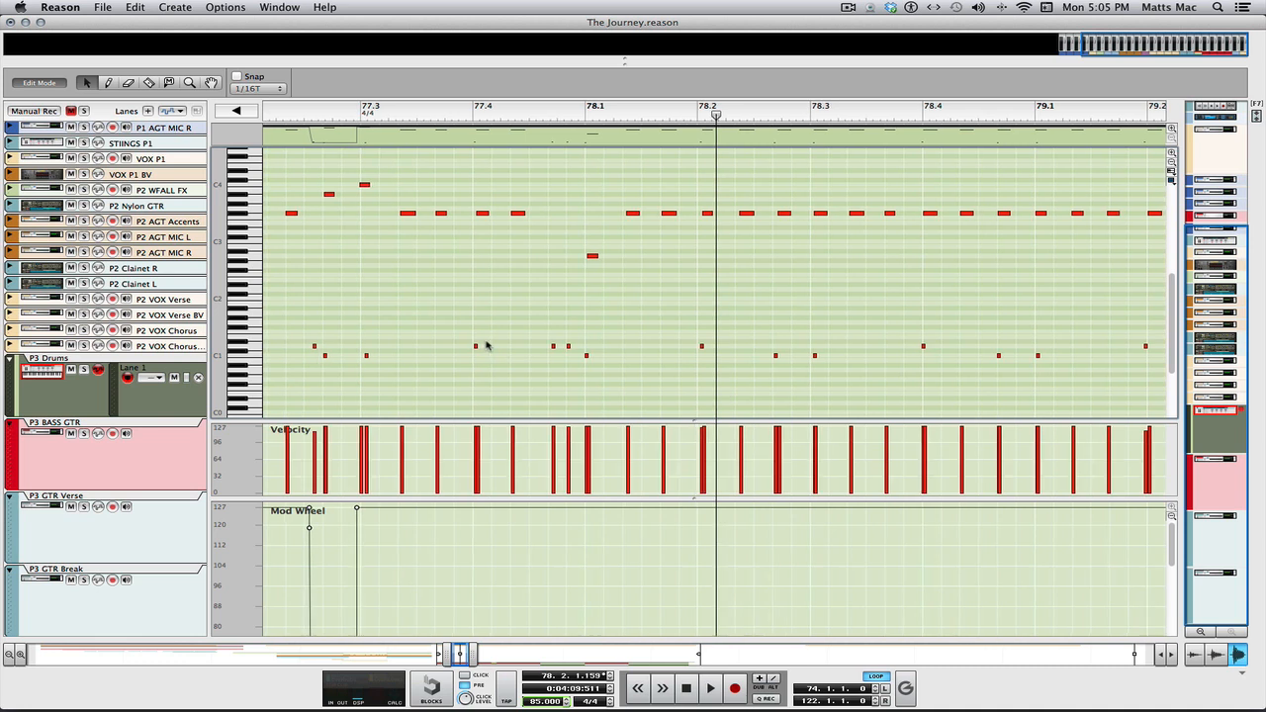
- Quantize the C1 and D1 kick and snare notes from 77.3 through 78.1 to 1/16 T at 75%
scroll(486, 346, "left", 3)
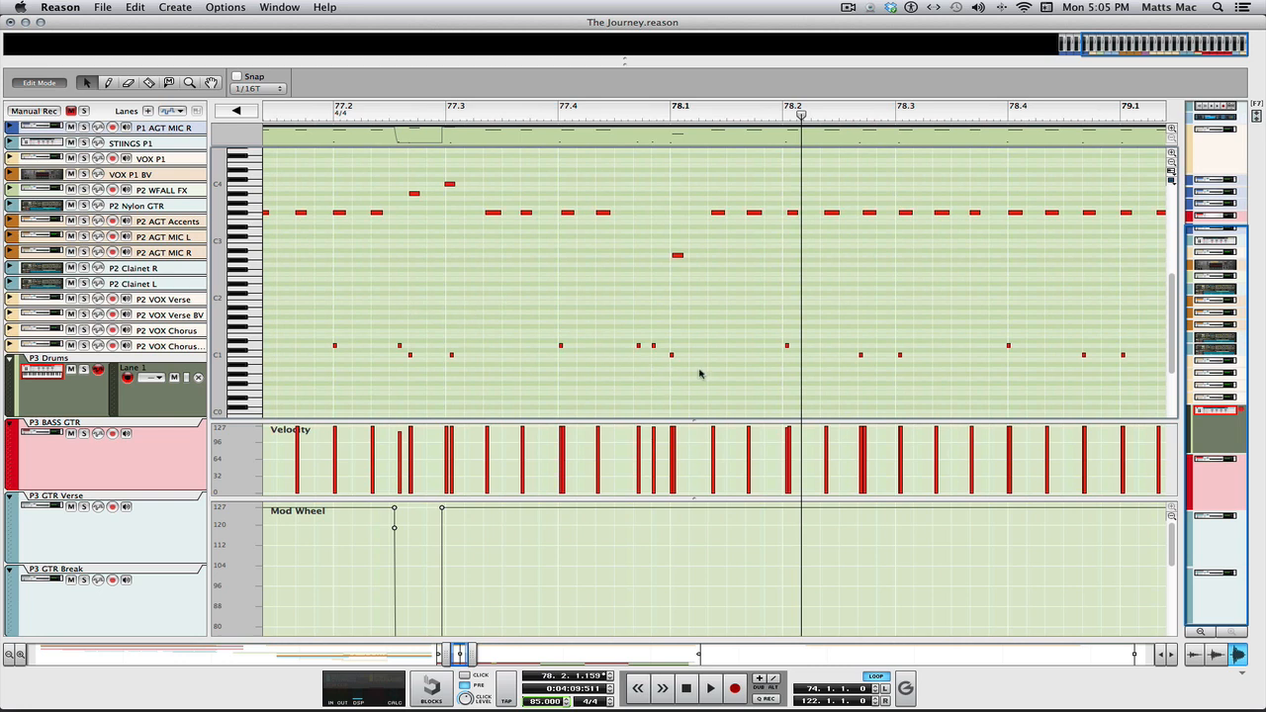
left_click_drag(698, 371, 441, 313)
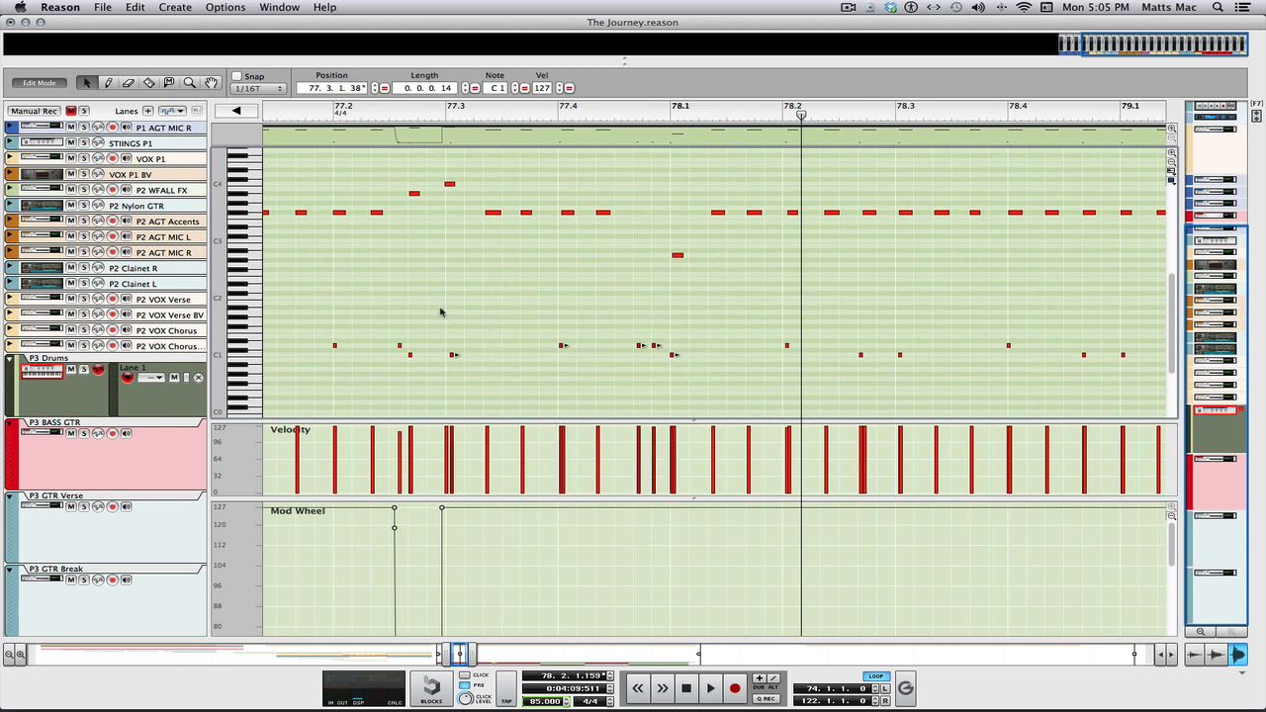
key("F8")
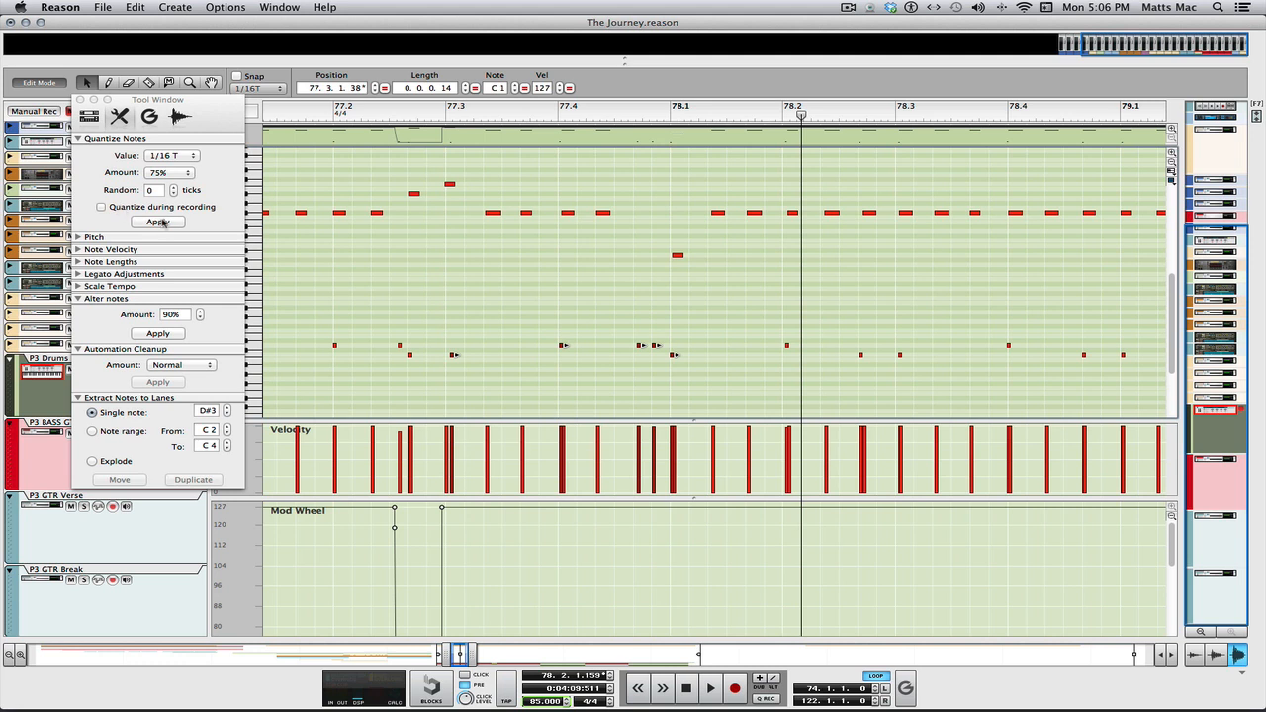
left_click(159, 222)
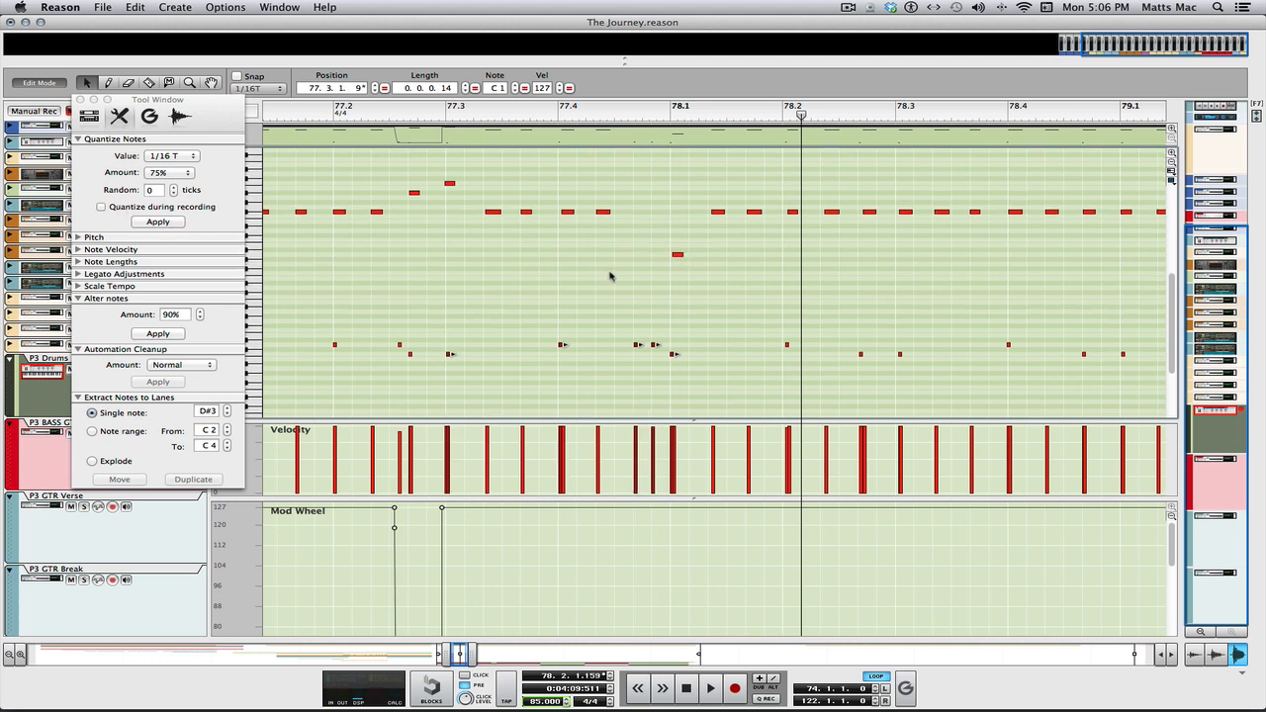
- Play back the drum clip from just before bar 74 until 78.4 to check the quantized notes
scroll(610, 277, "down", 5)
scroll(610, 277, "left", 3)
scroll(610, 277, "left", 10)
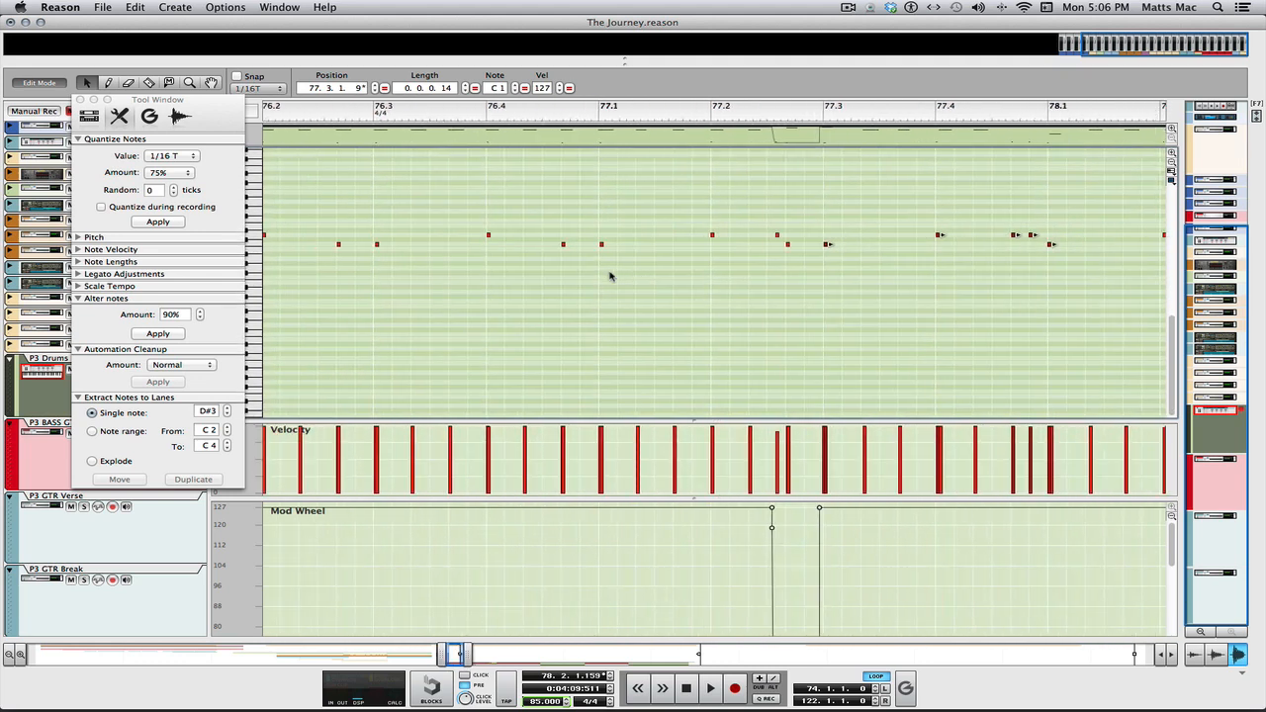
scroll(610, 277, "left", 4)
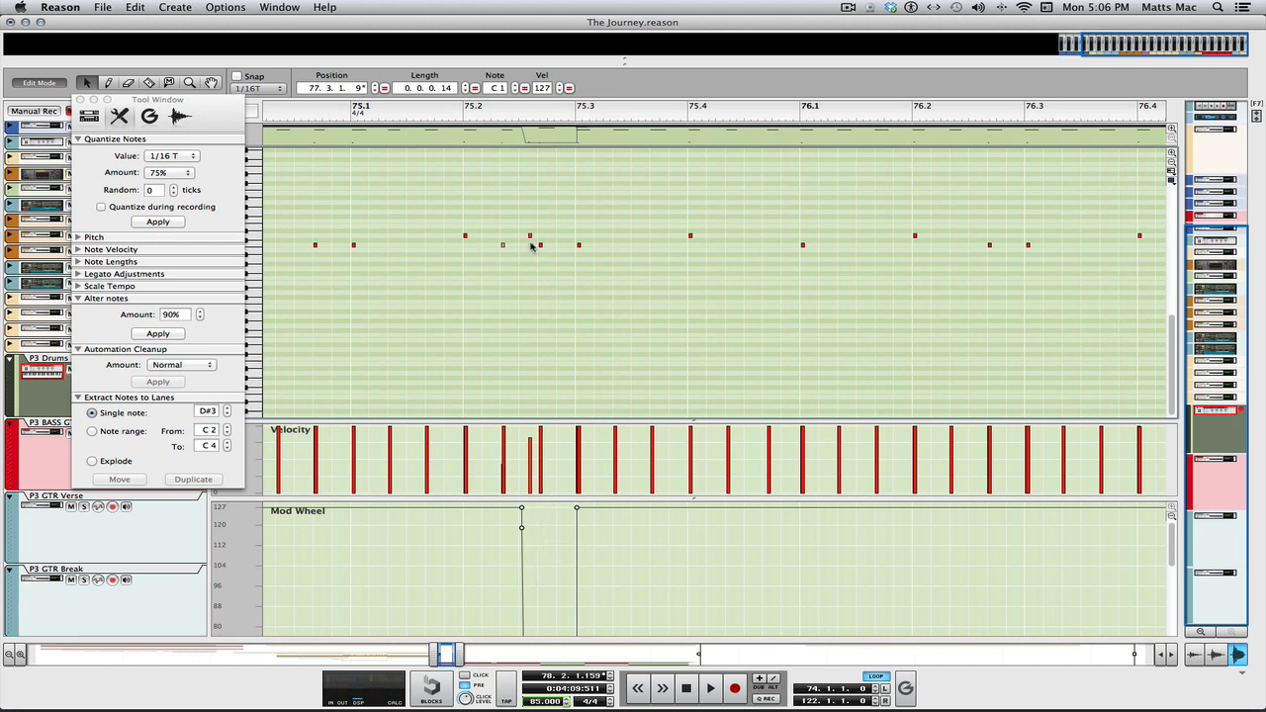
scroll(531, 304, "up", 4)
scroll(531, 303, "down", 5)
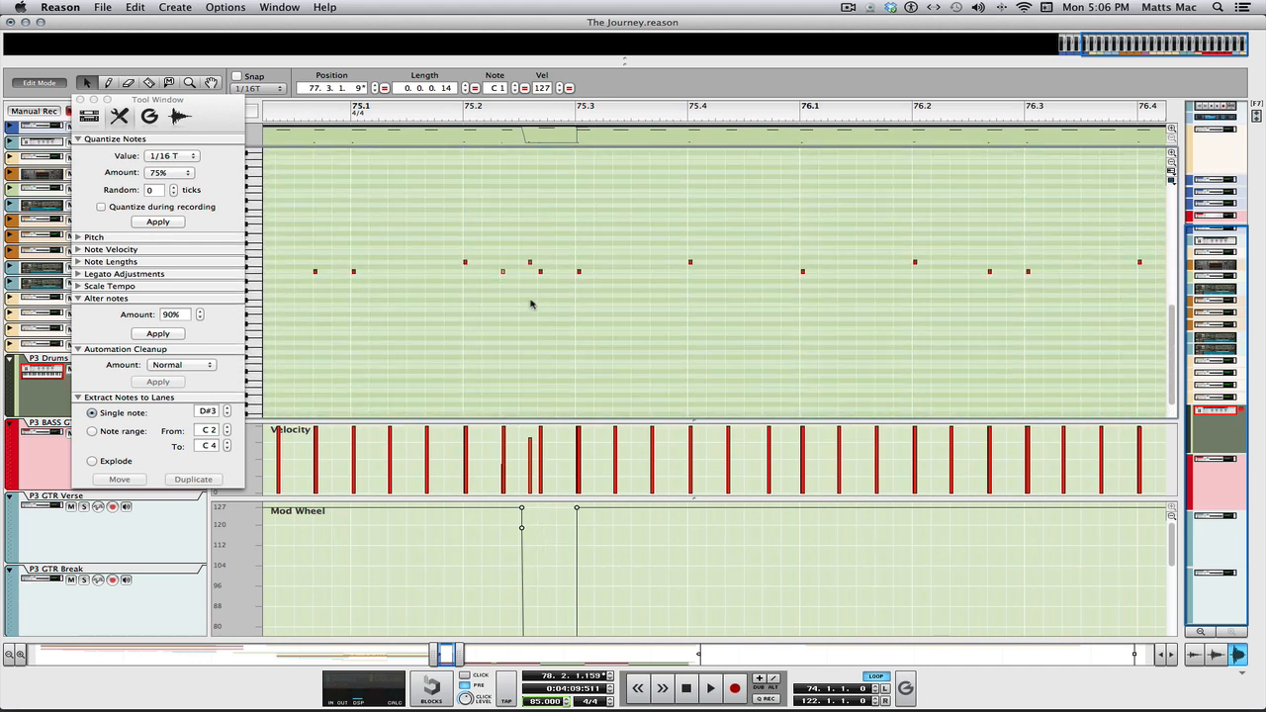
scroll(531, 304, "left", 5)
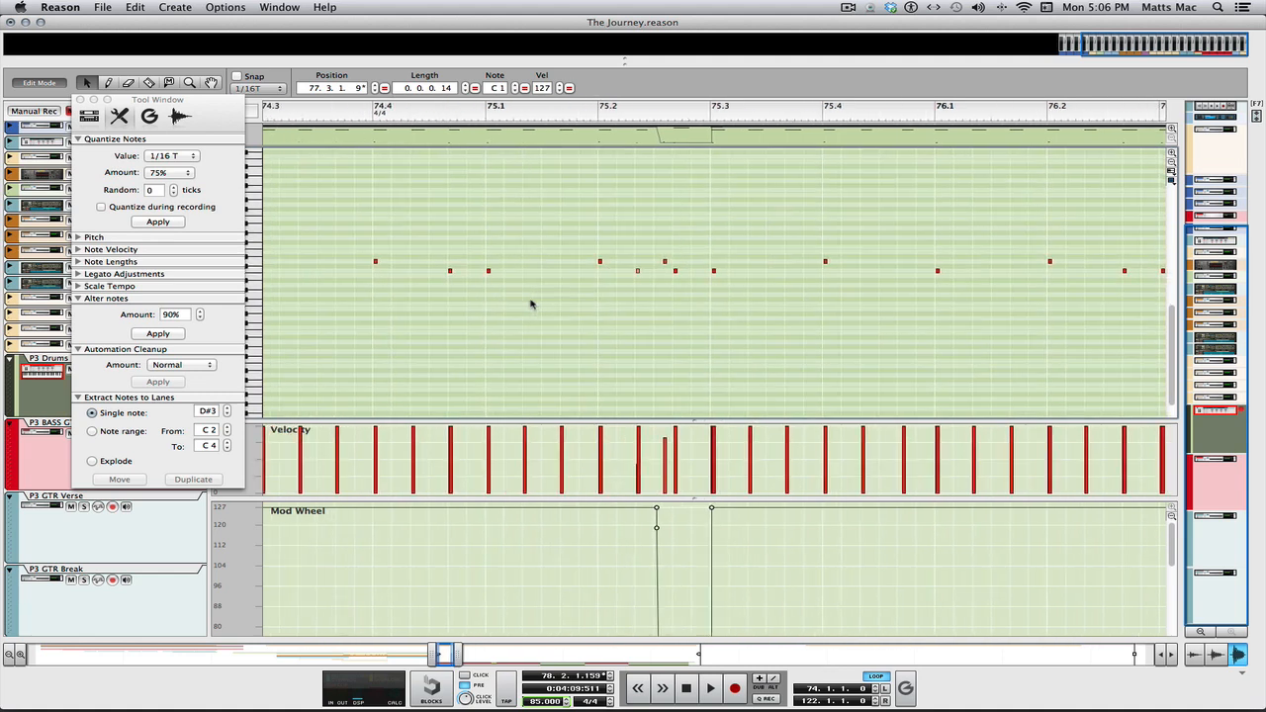
scroll(531, 304, "left", 5)
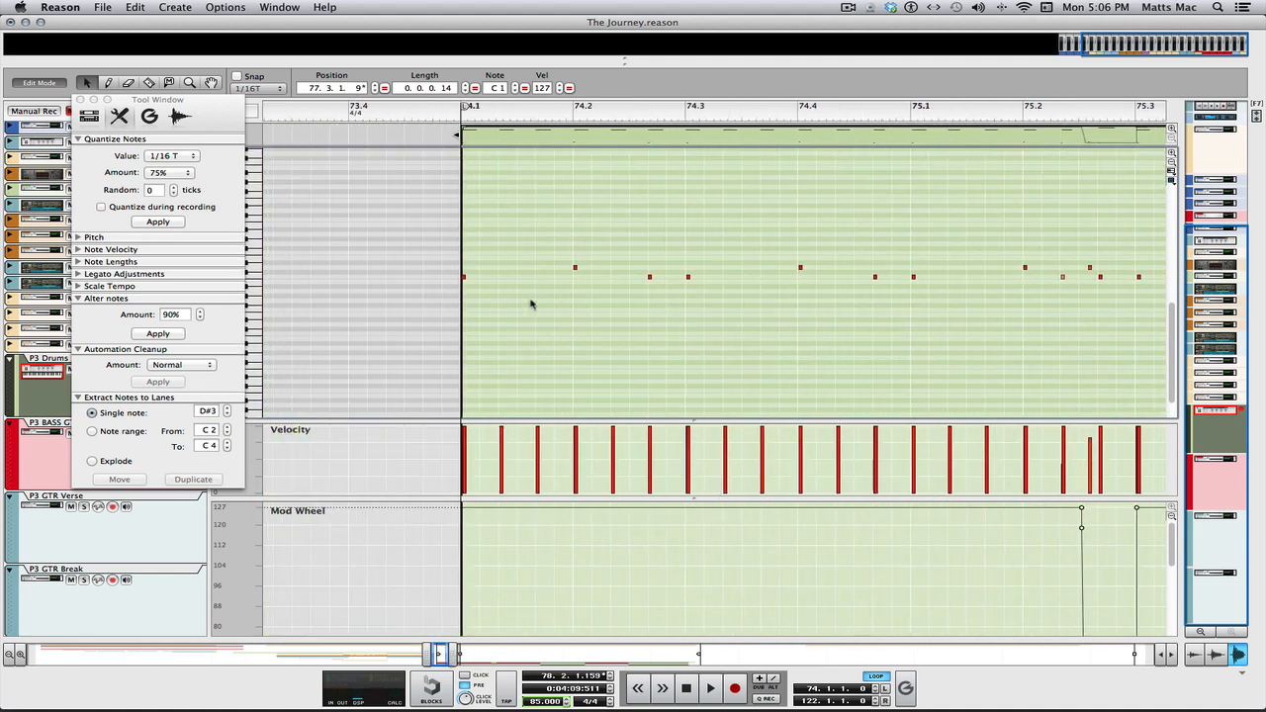
left_click(524, 111)
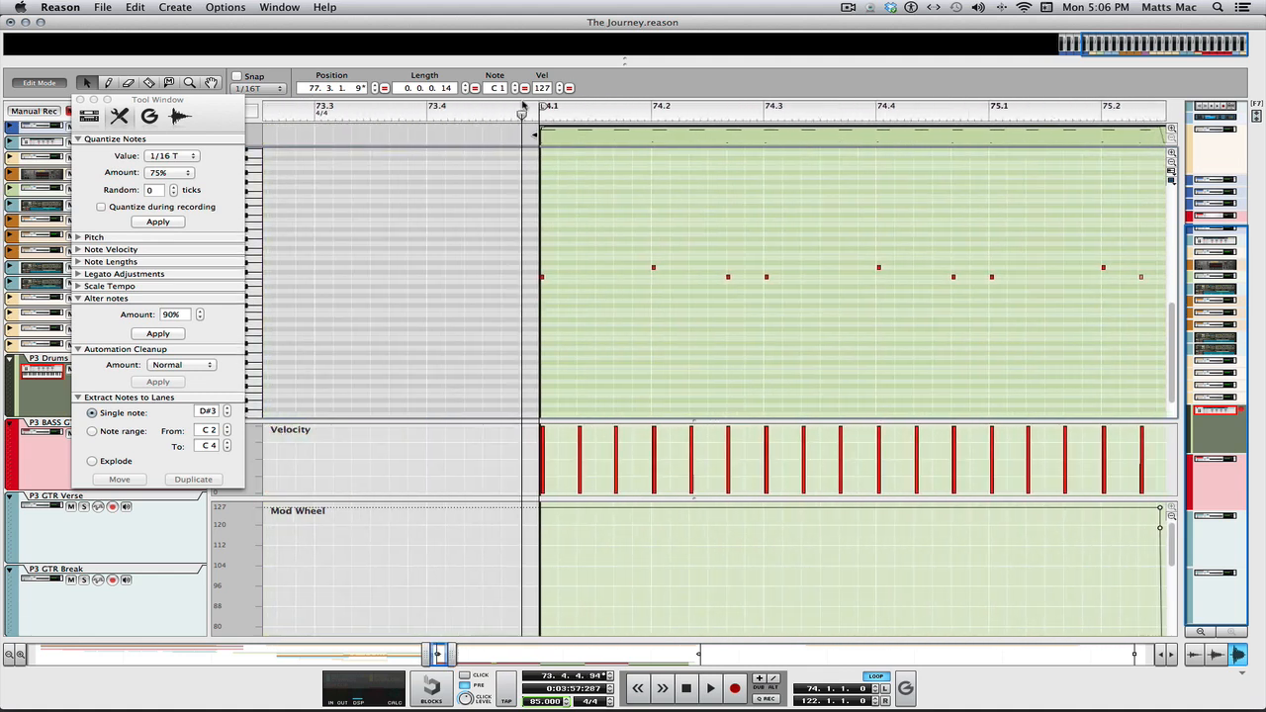
key("space")
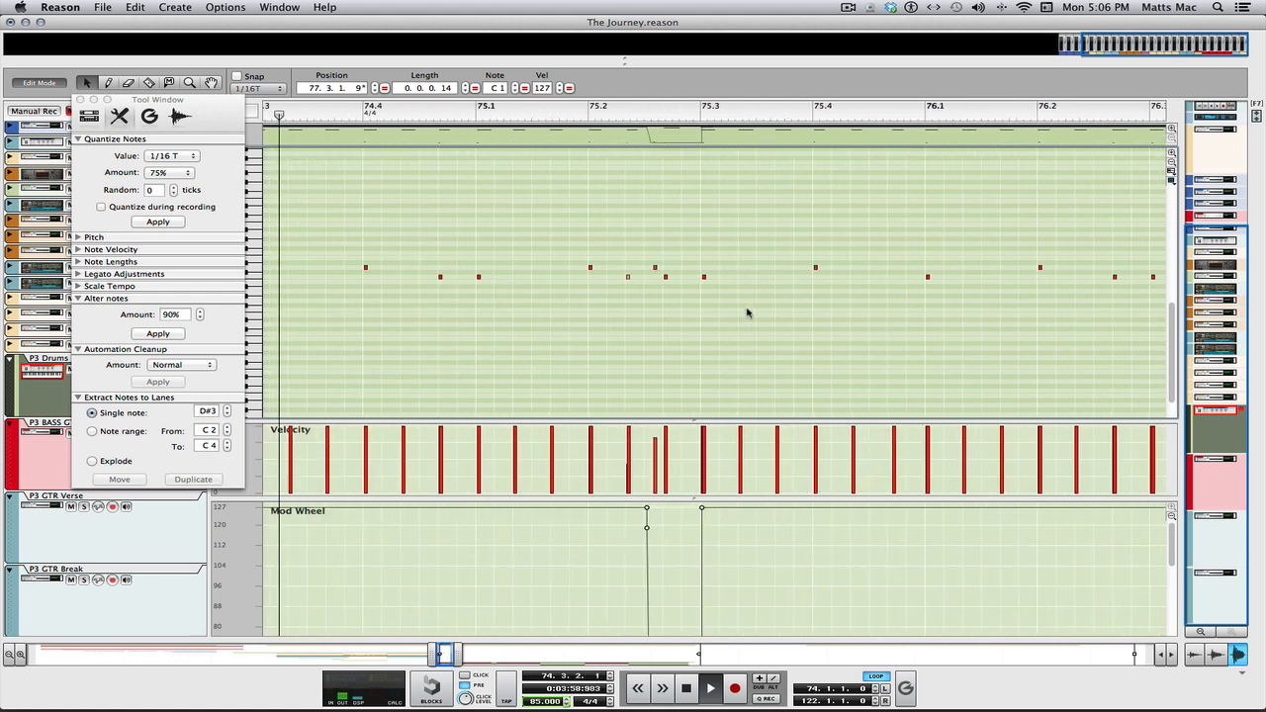
- Look through the drum notes from bar 75 to bar 79 and select the D1 and C1 notes just before 79.3
scroll(747, 314, "up", 3)
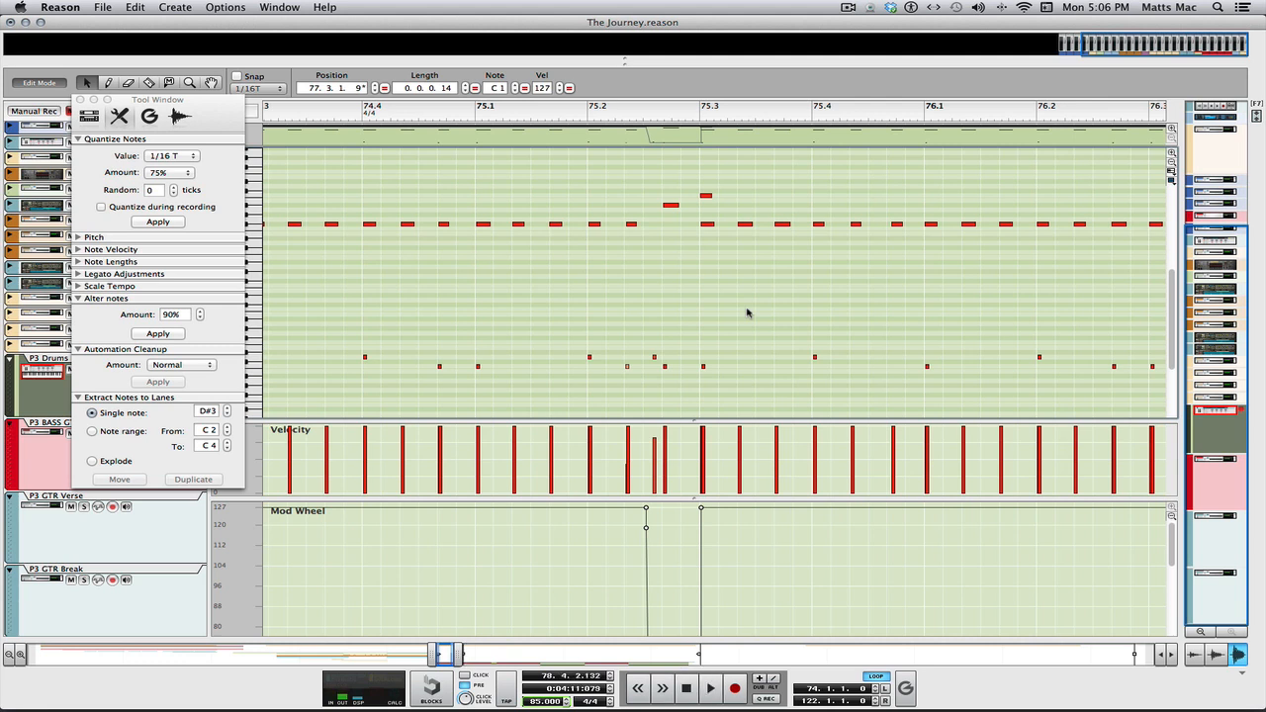
scroll(747, 313, "right", 3)
scroll(746, 313, "right", 15)
scroll(747, 312, "down", 1)
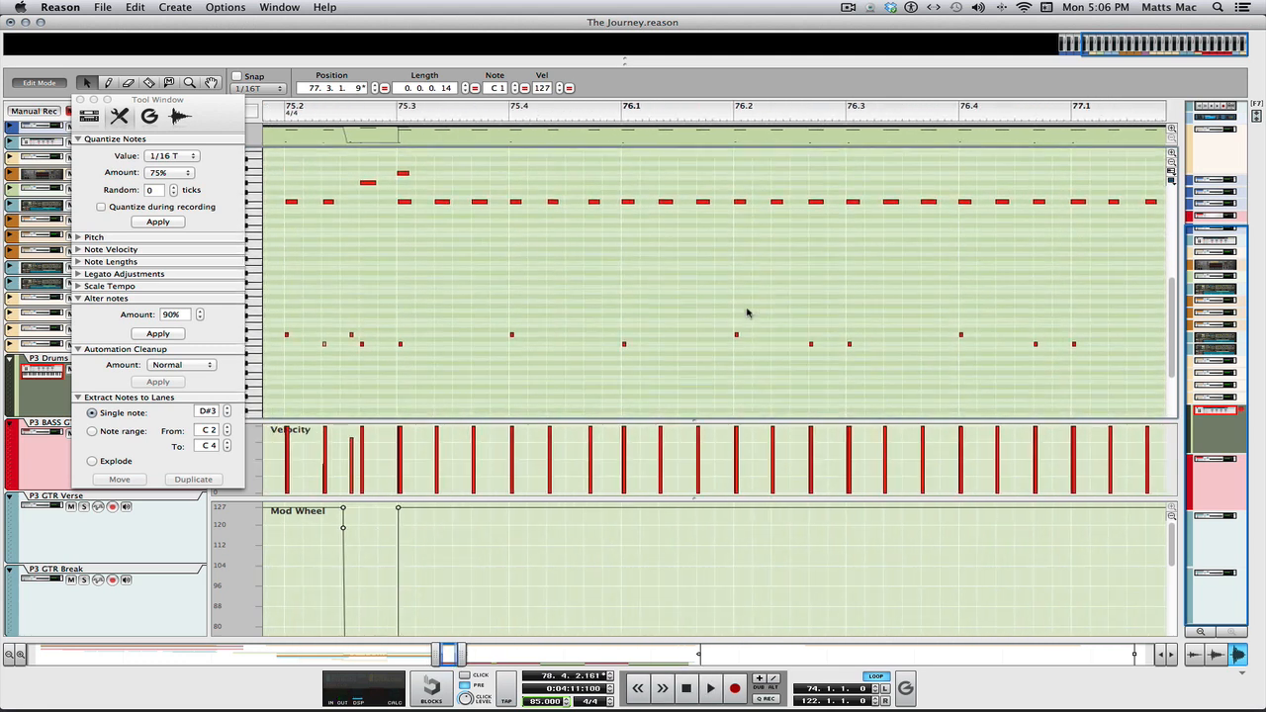
scroll(747, 312, "right", 20)
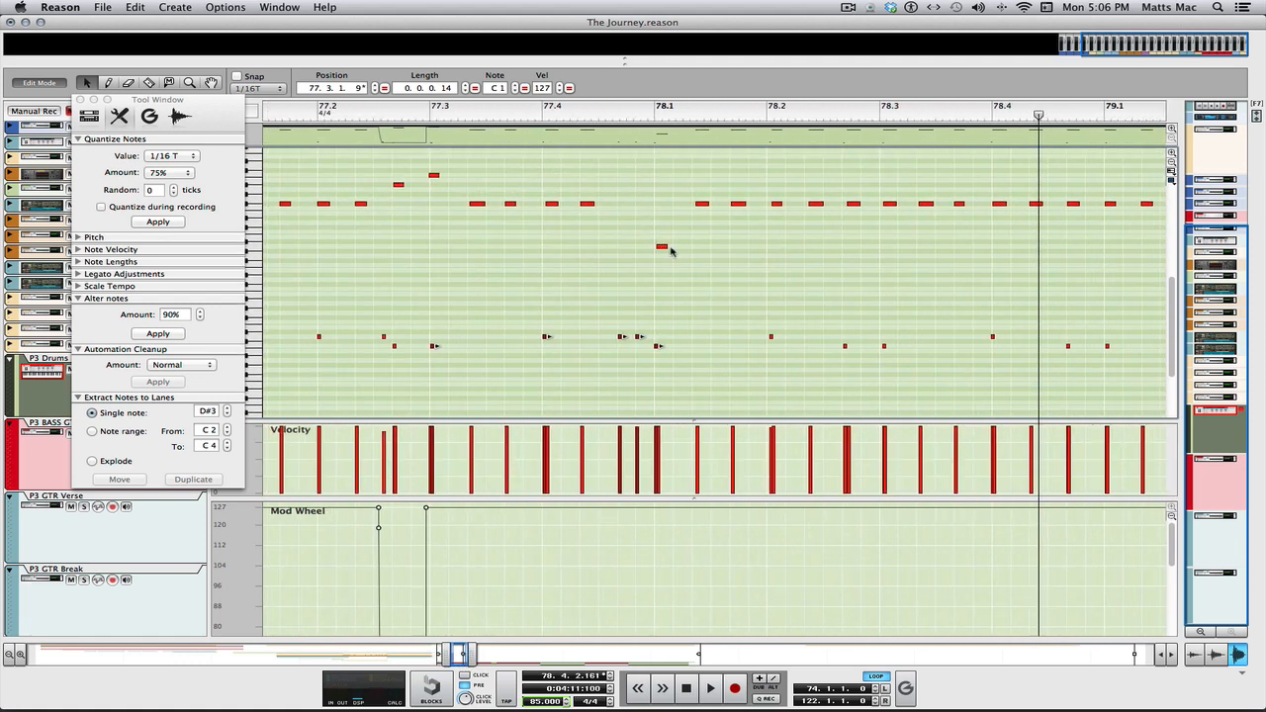
scroll(868, 313, "right", 3)
scroll(868, 314, "right", 15)
scroll(868, 313, "up", 1)
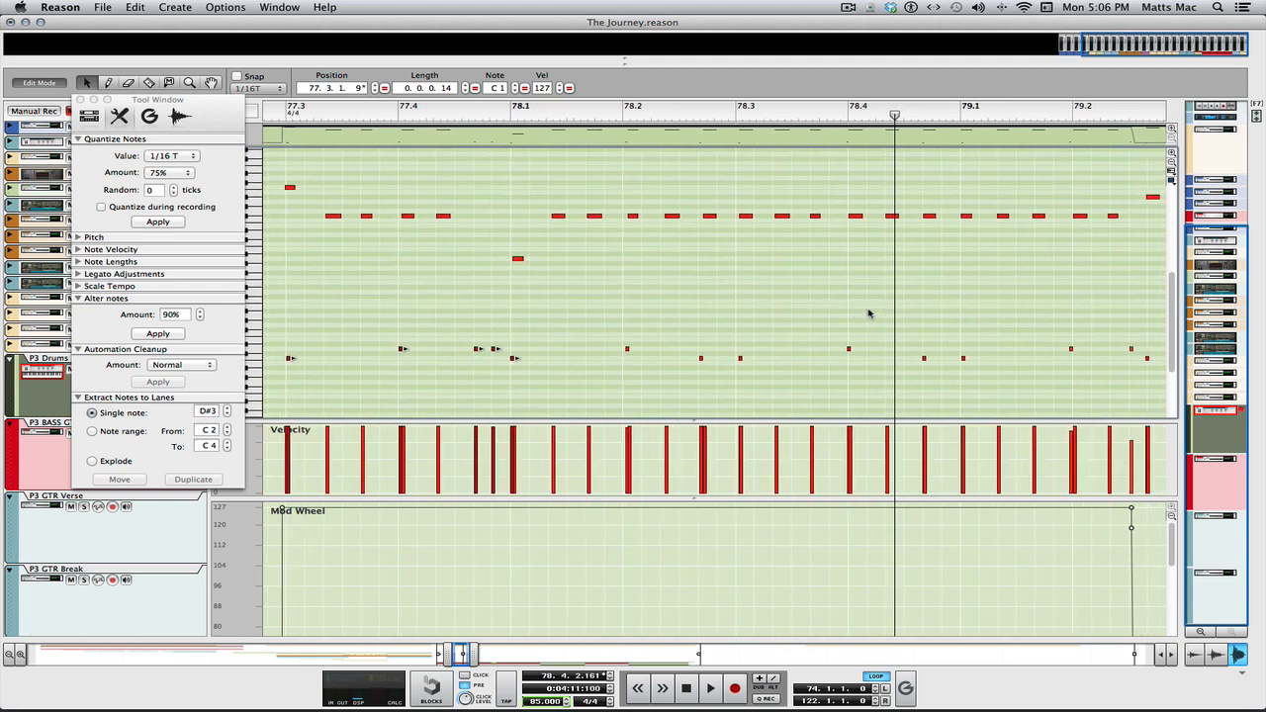
scroll(869, 313, "right", 1)
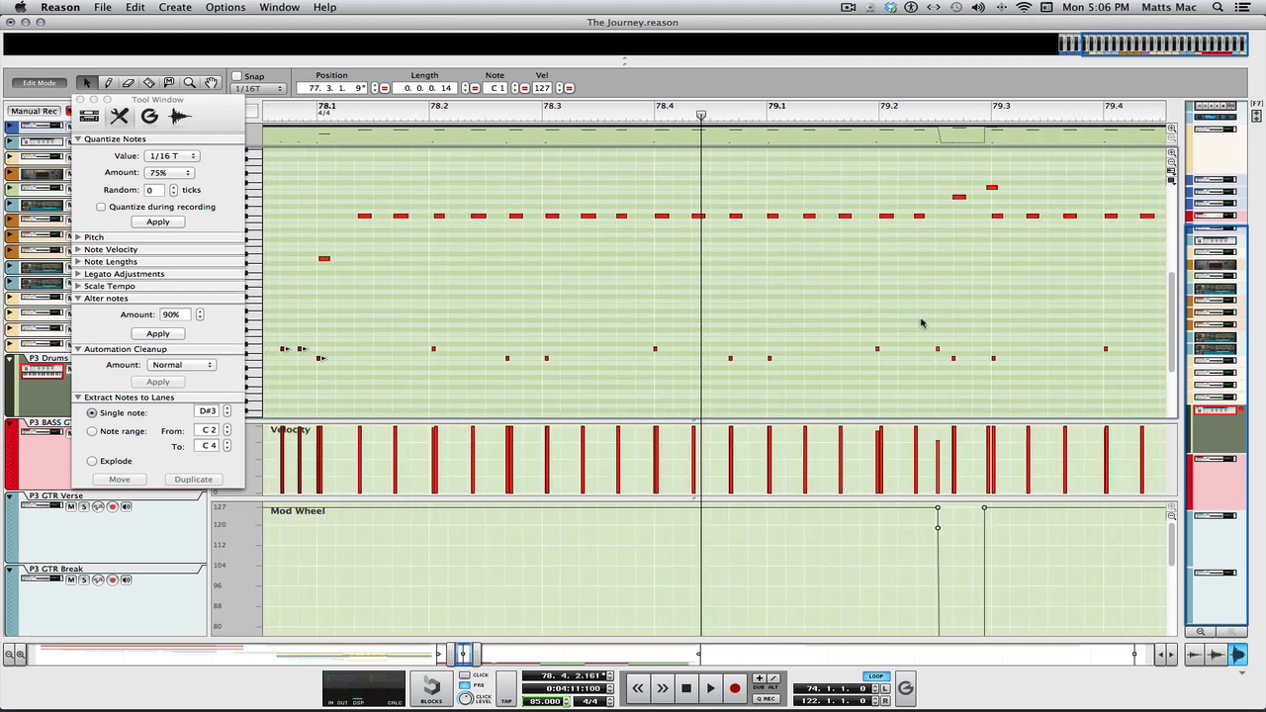
left_click_drag(920, 319, 975, 384)
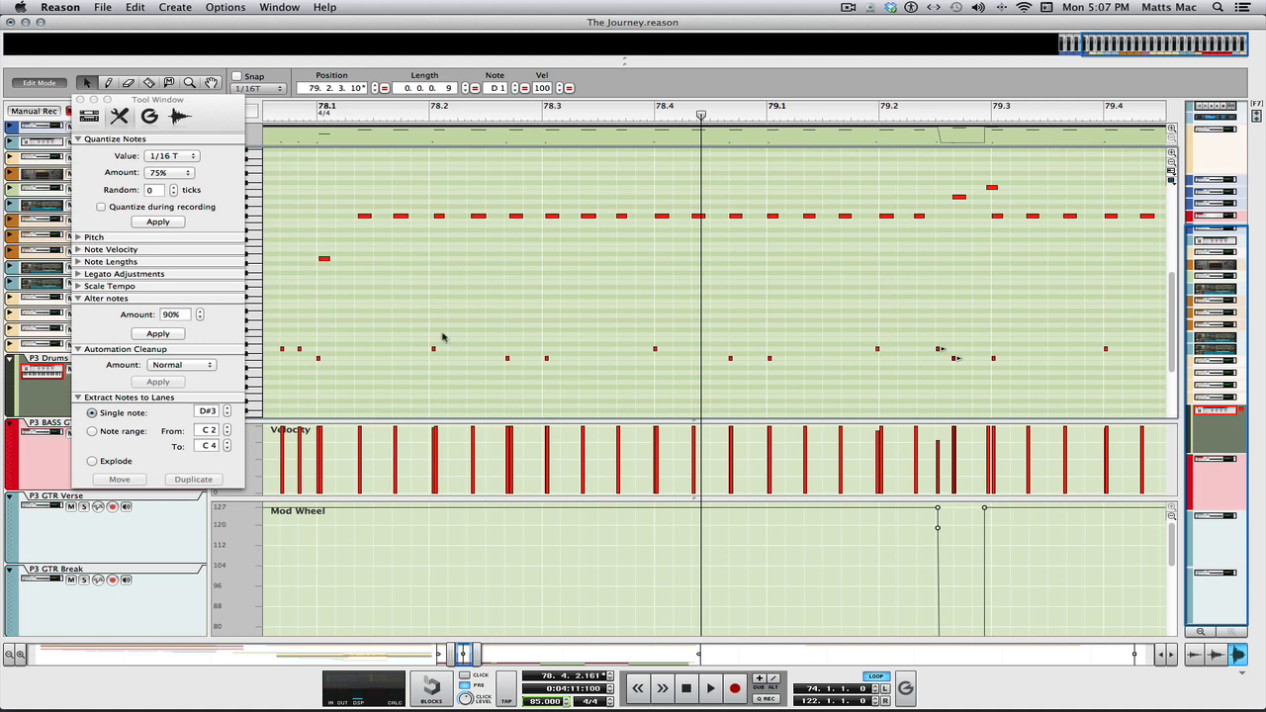
- Leave Edit Mode and start playback of the song arrangement from bar 74
left_click(50, 84)
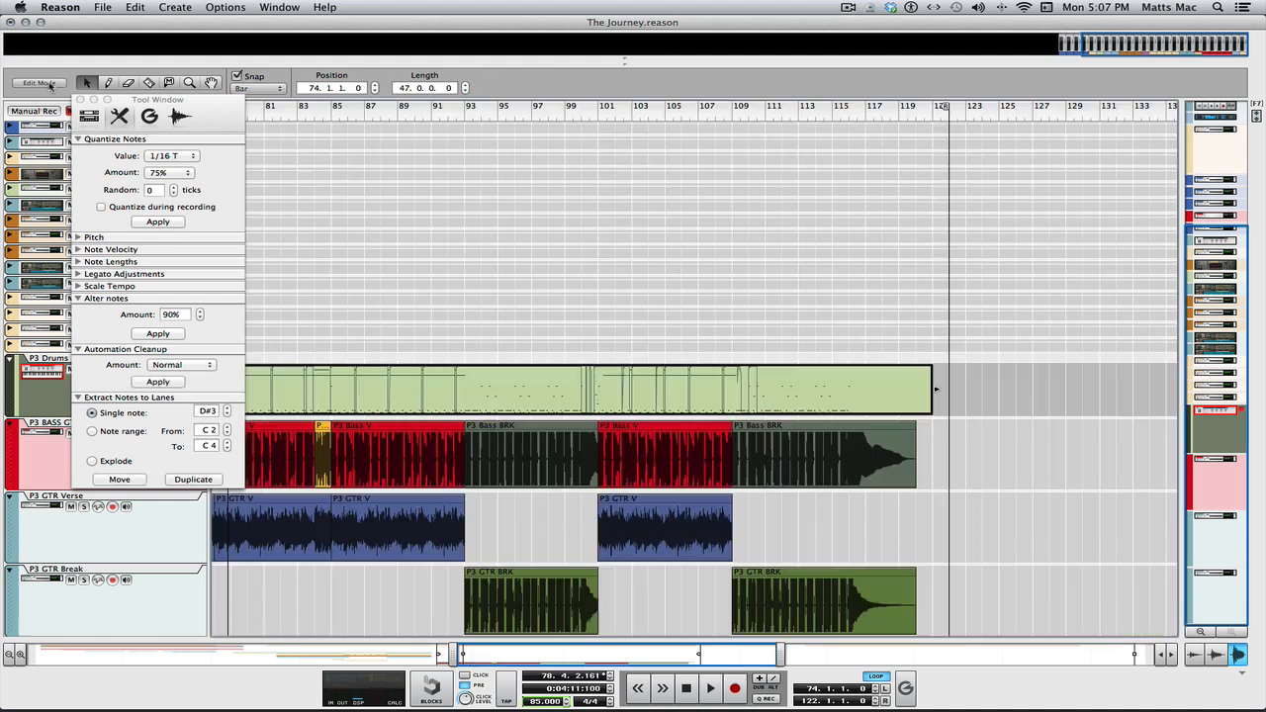
scroll(480, 182, "left", 5)
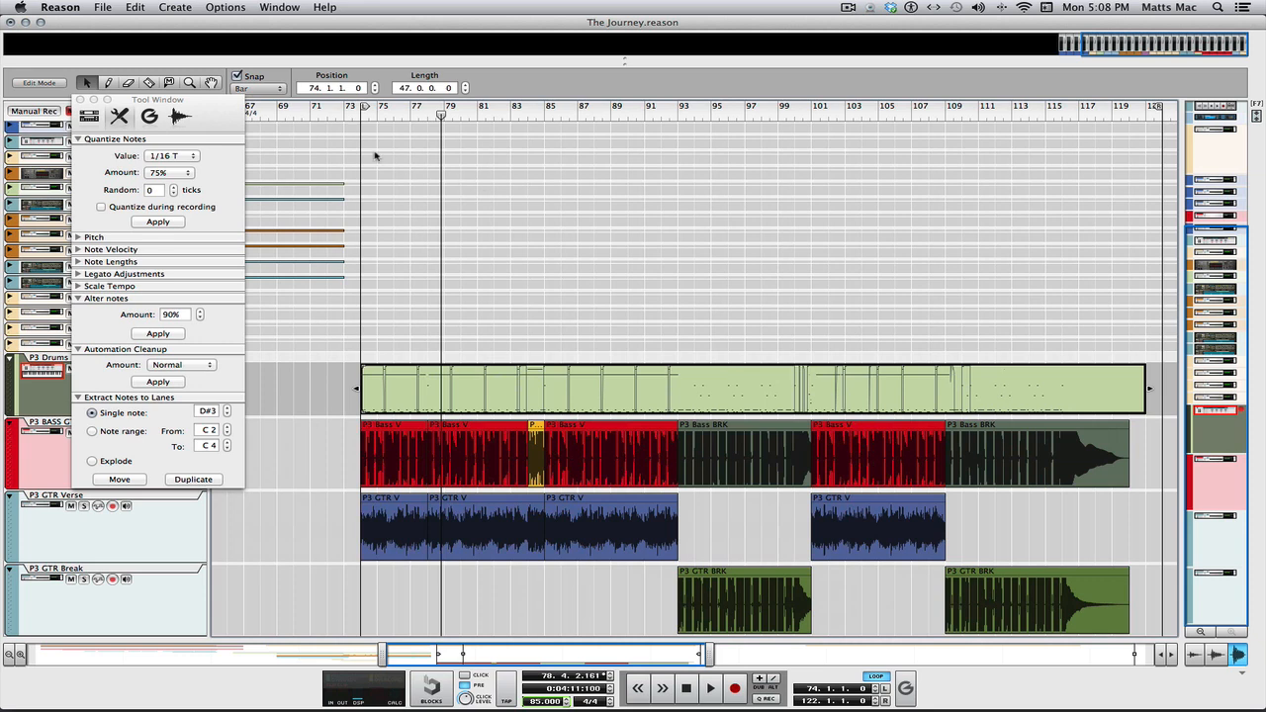
left_click(358, 114)
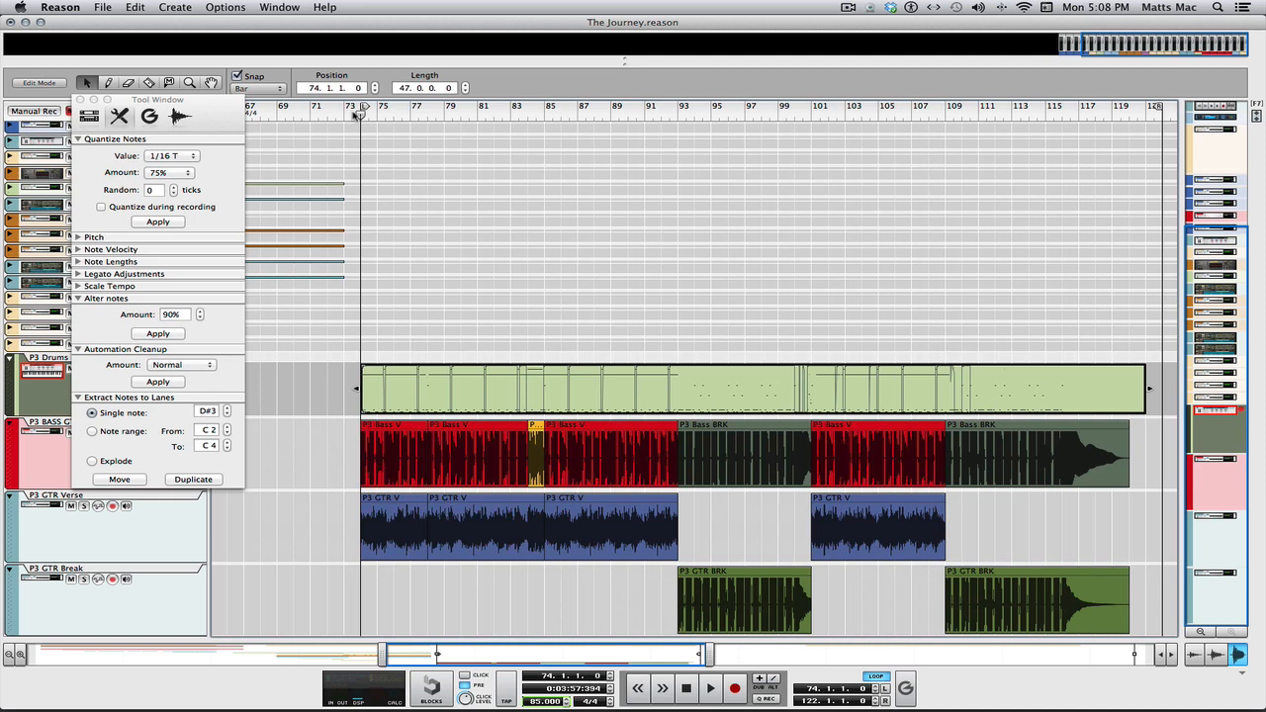
key("space")
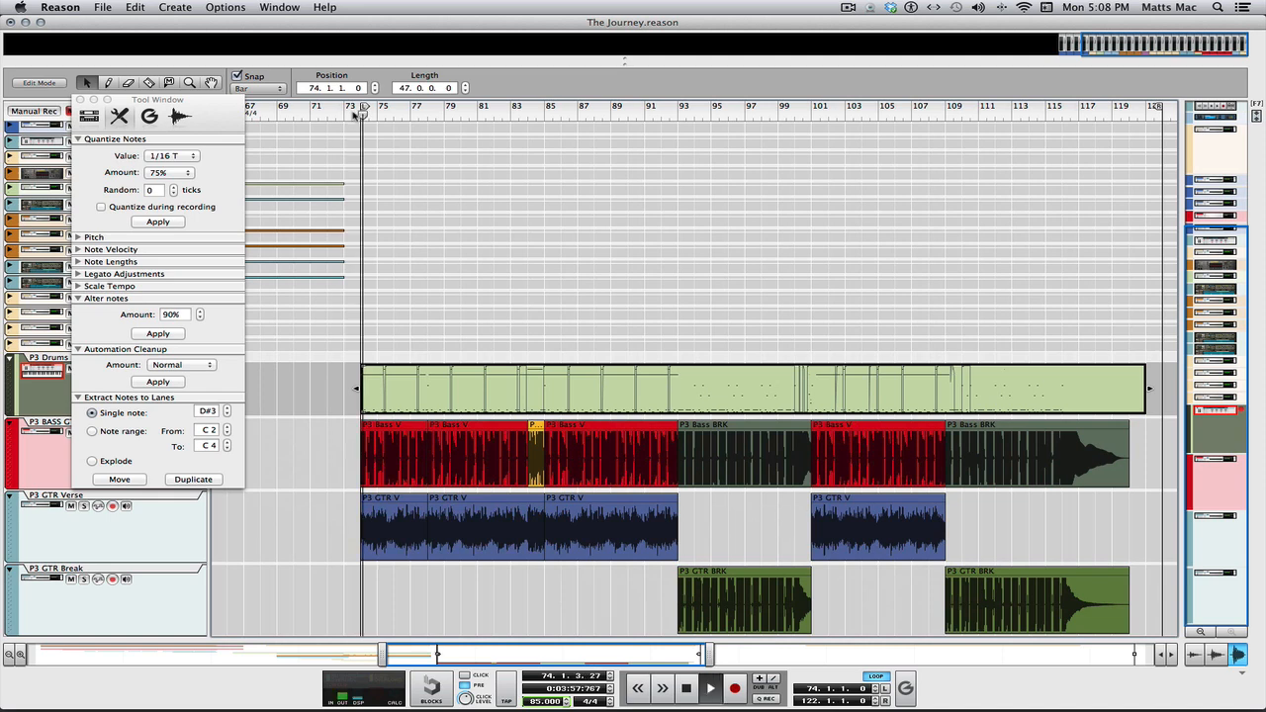